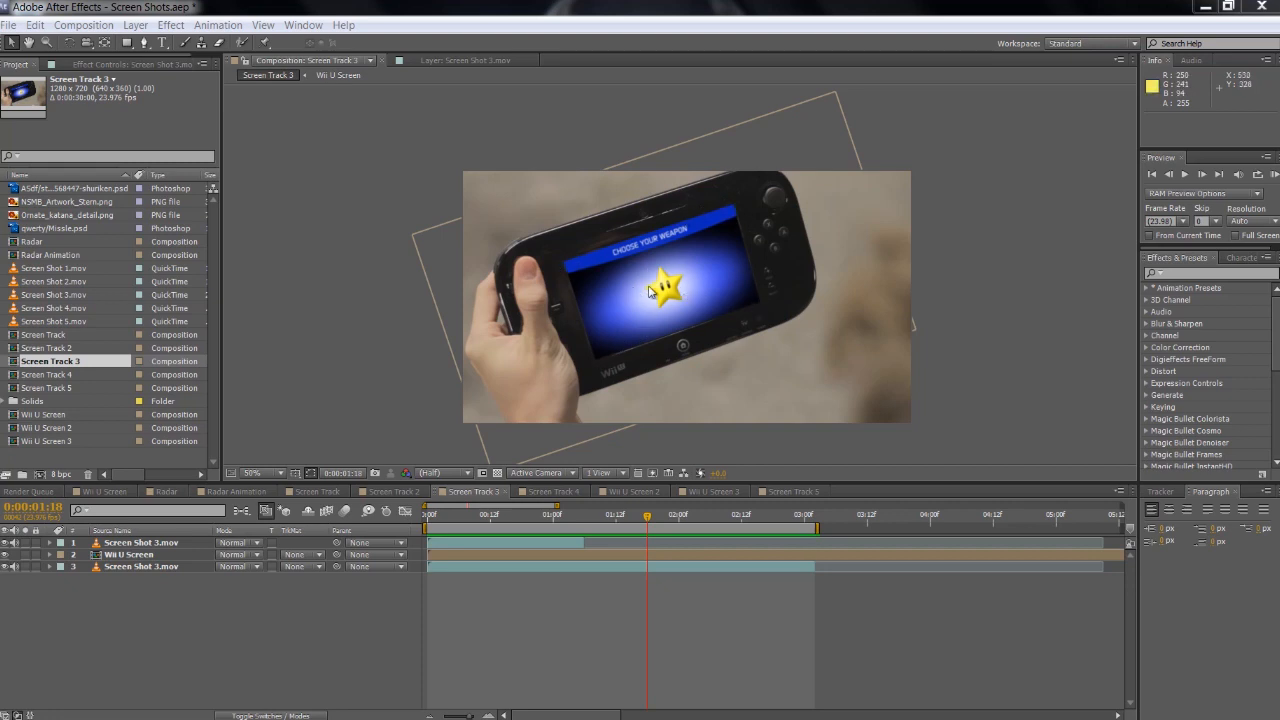
- Open the Screen Track and Screen Track 3 compositions and preview the screen replacement in Screen Track 3
double_click(36, 335)
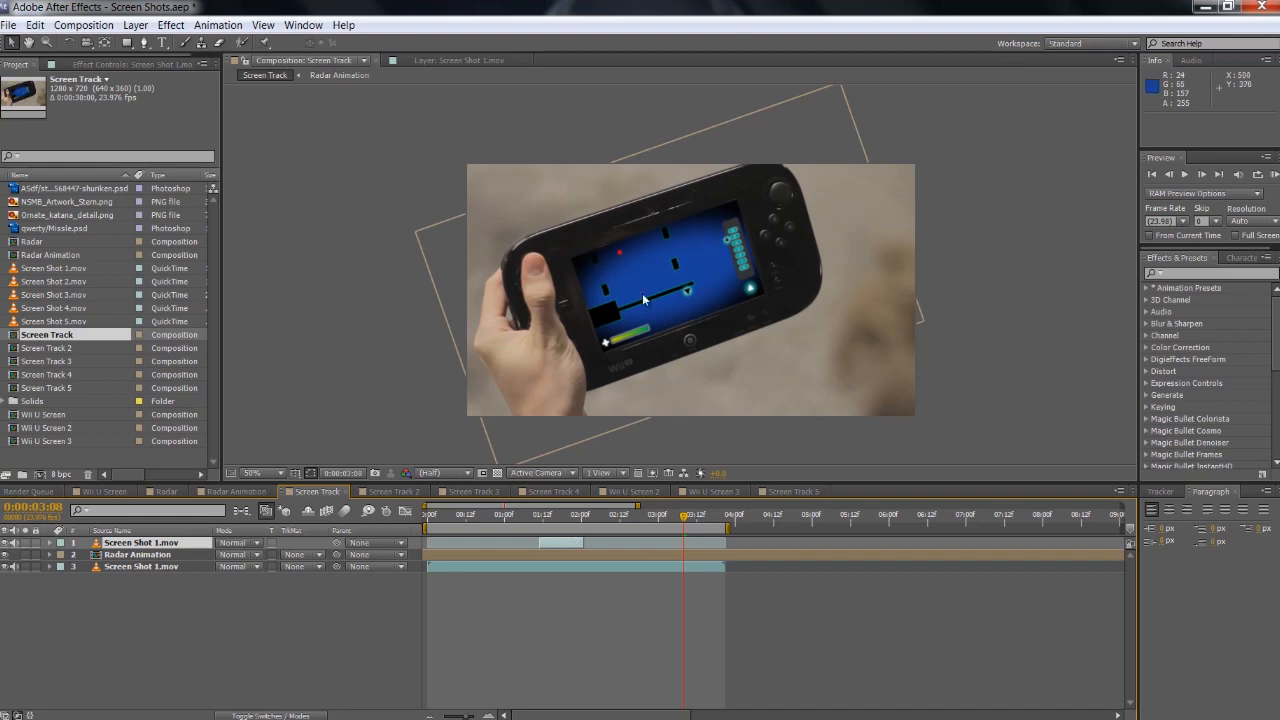
double_click(48, 363)
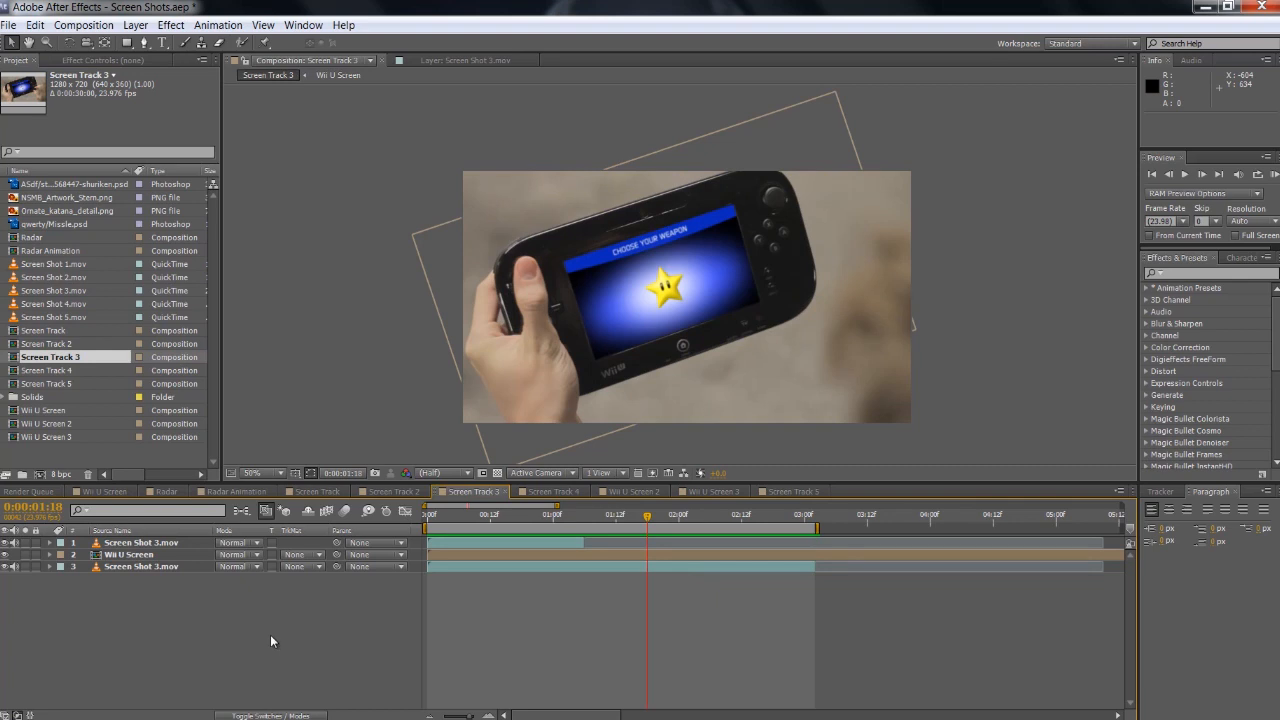
key("space")
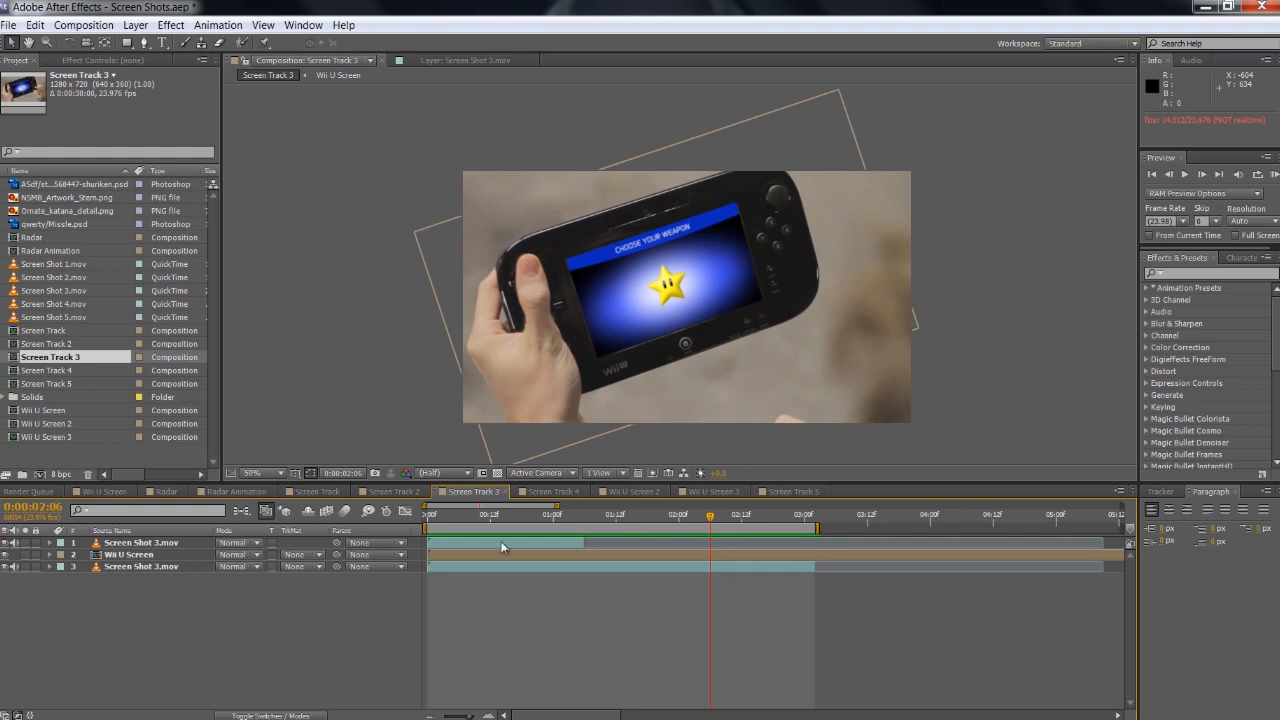
left_click_drag(484, 516, 410, 522)
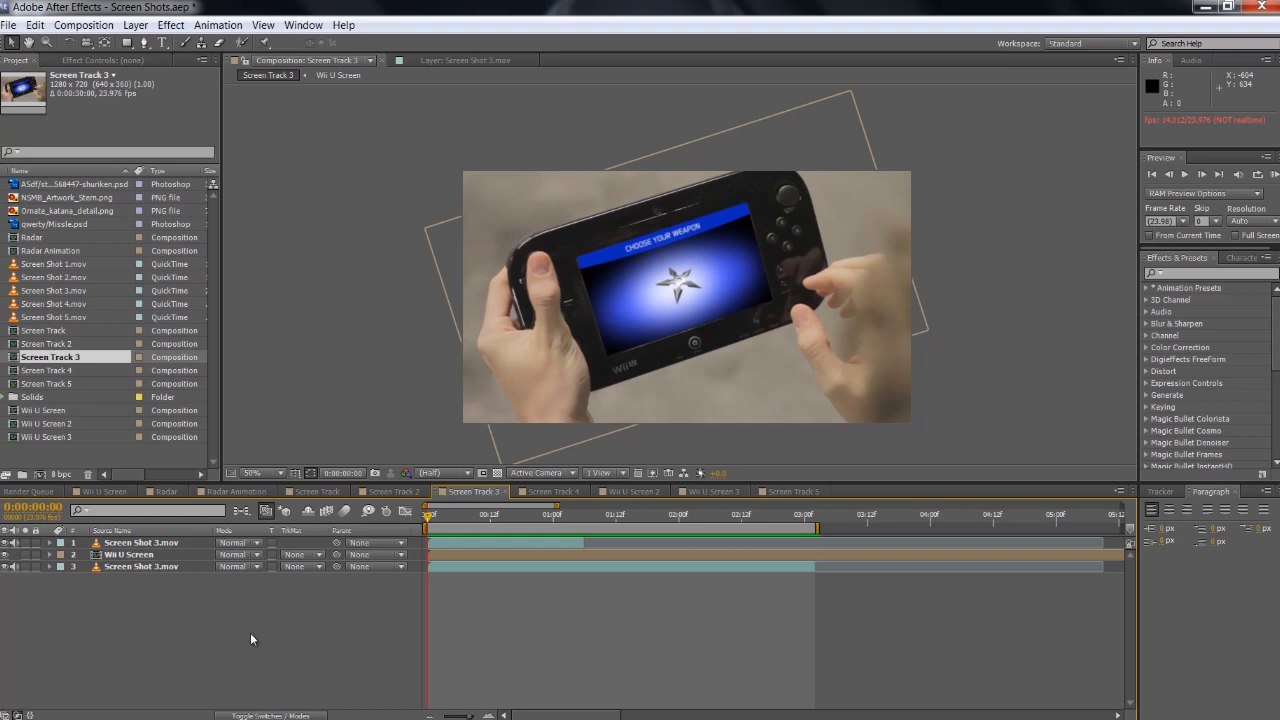
- Create a composition named SCREENESS OF CAPTURE and add Screen Shot 3.mov to it as a layer
right_click(87, 457)
left_click(119, 469)
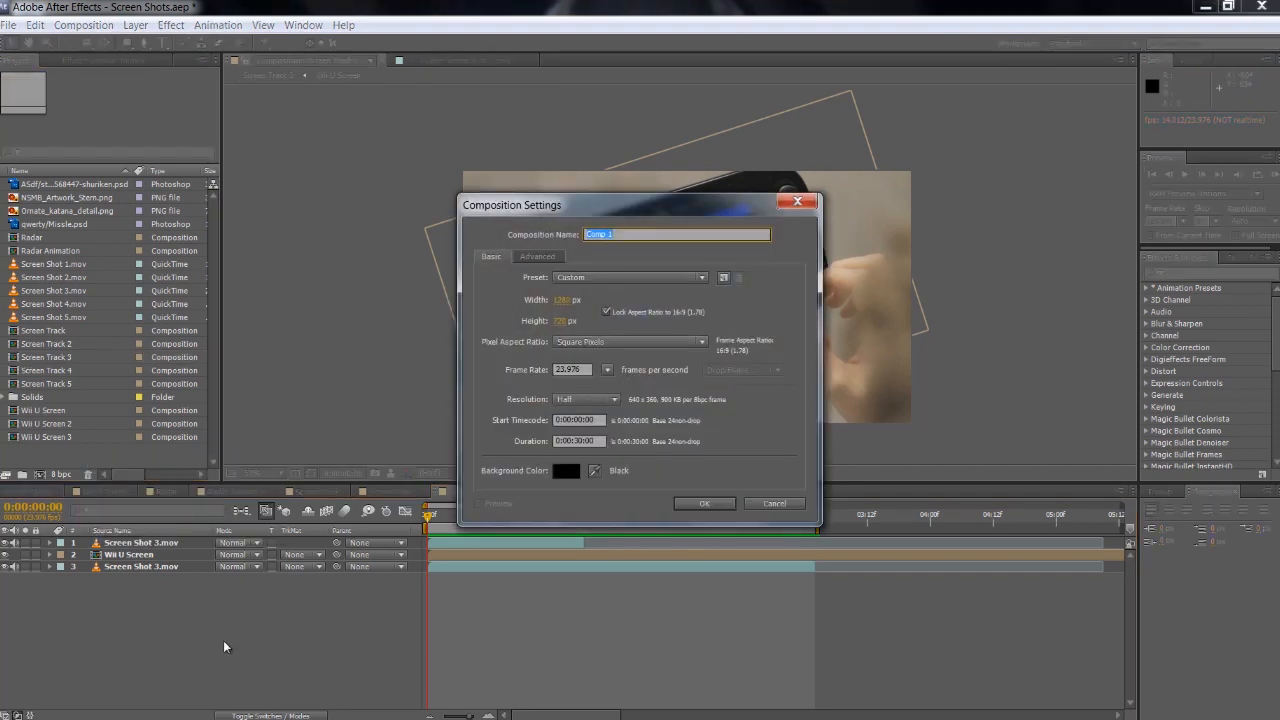
key("BackSpace")
type("SCREENESS OF CAPTURE")
left_click(724, 503)
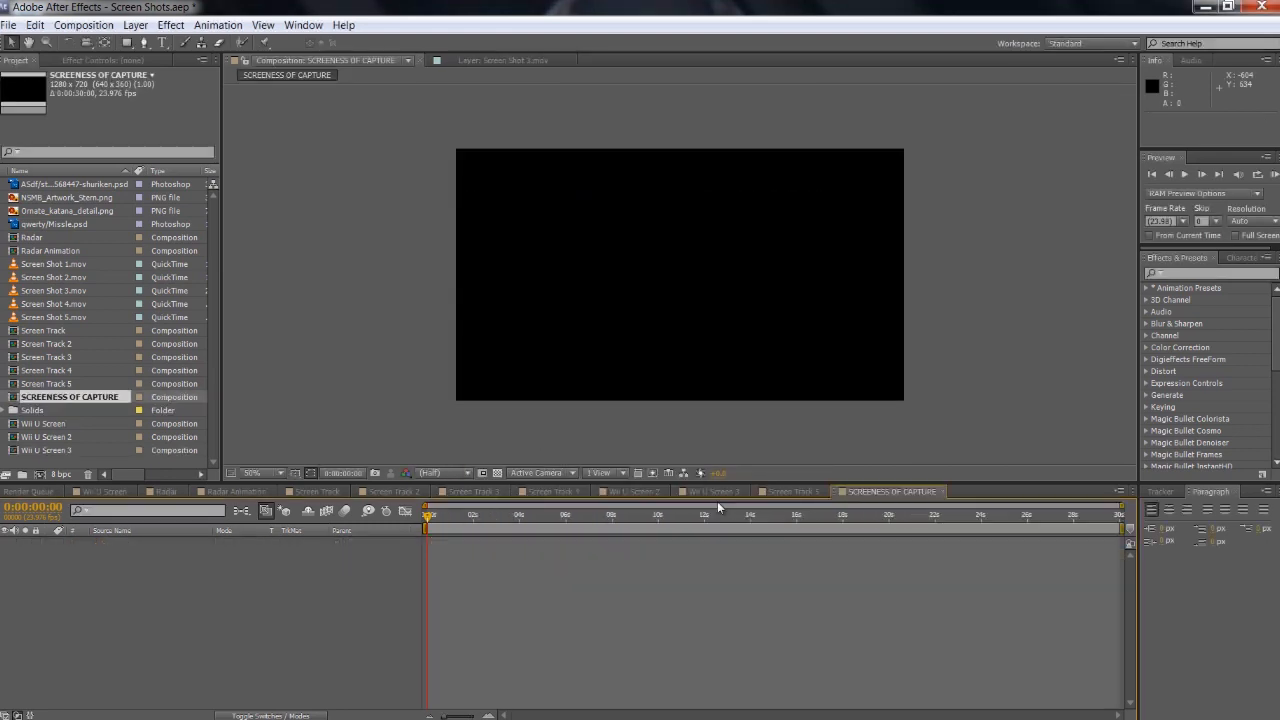
left_click_drag(30, 290, 86, 578)
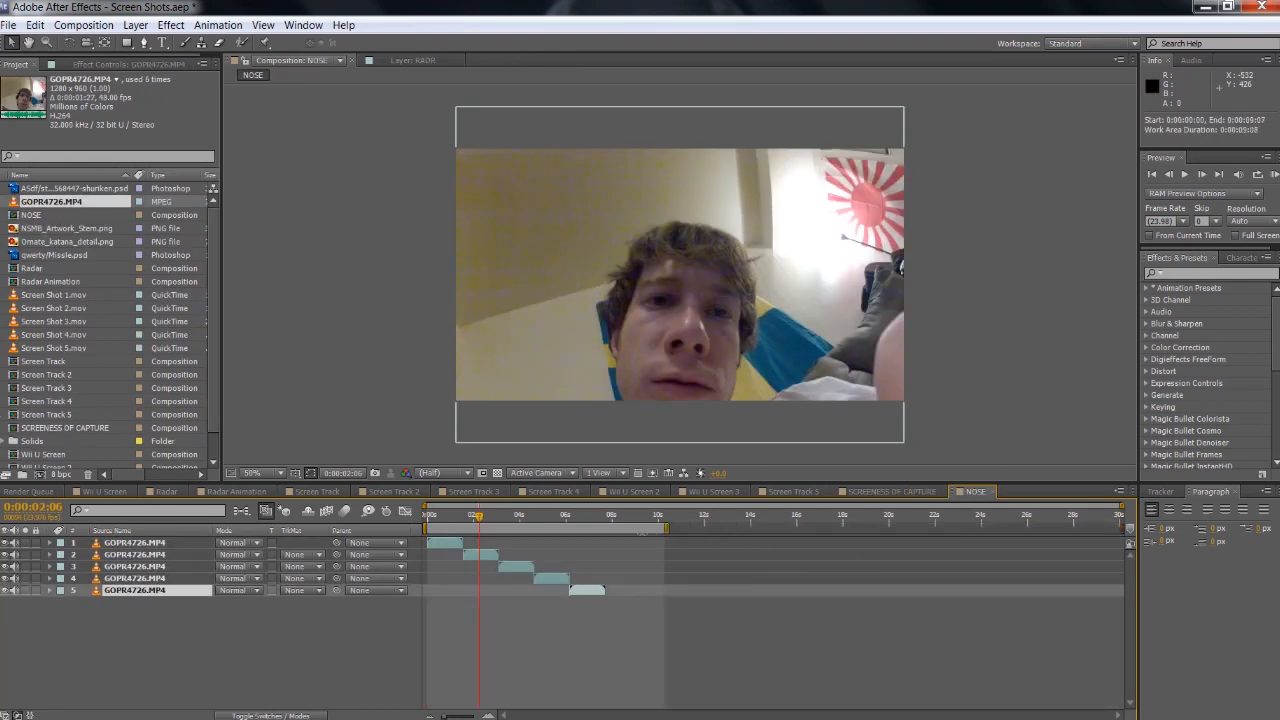
- Shorten the NOSE composition's work area to the end of the fifth clip, at 0:00:07:17, and preview it
left_click_drag(642, 532, 607, 536)
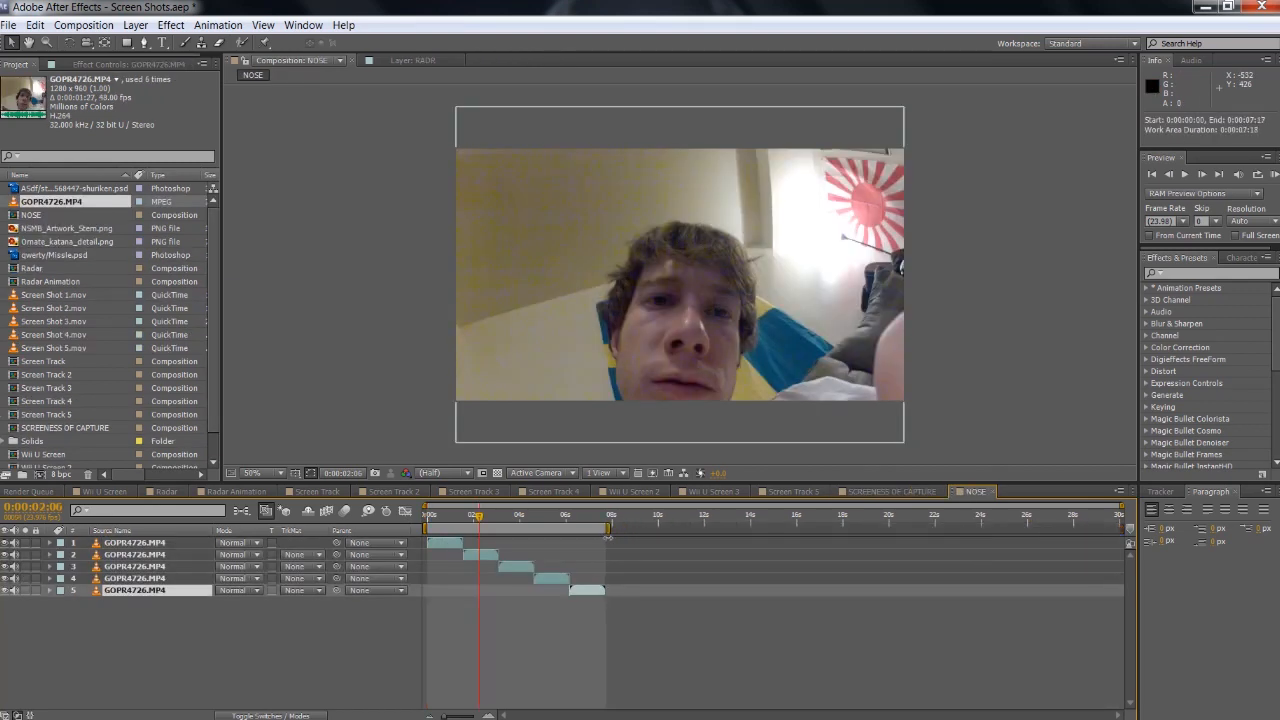
key("space")
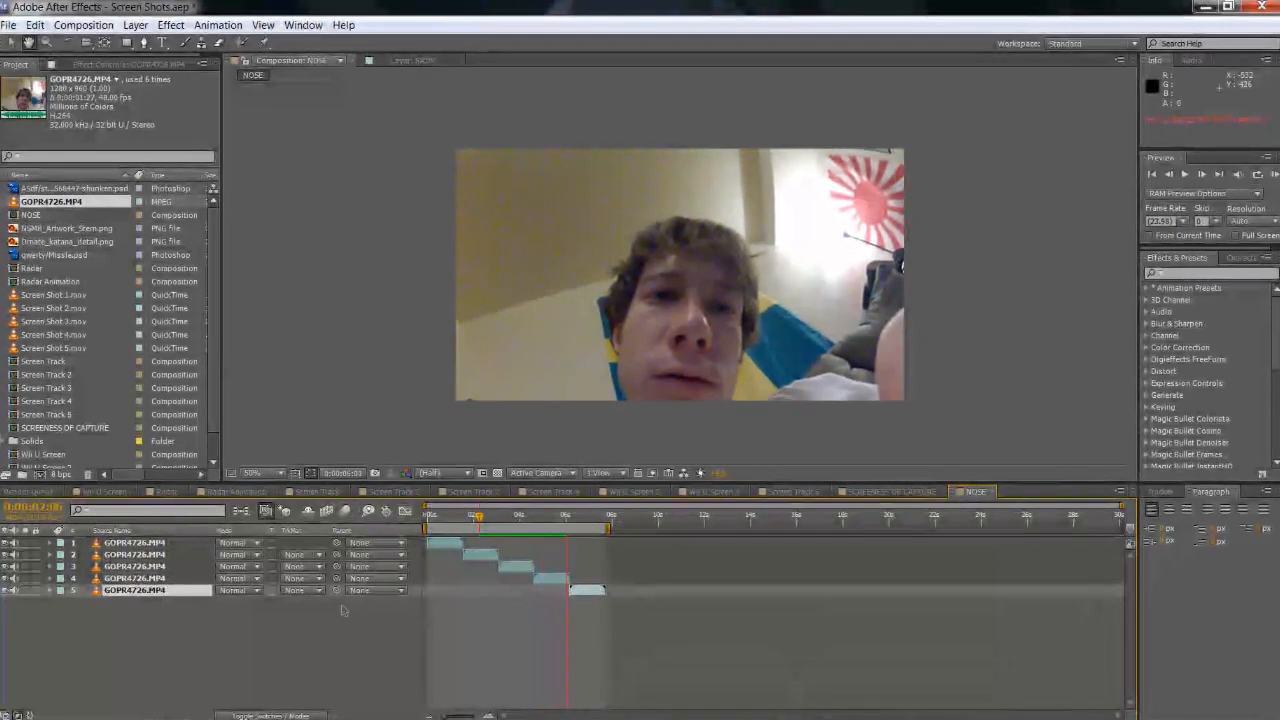
key("space")
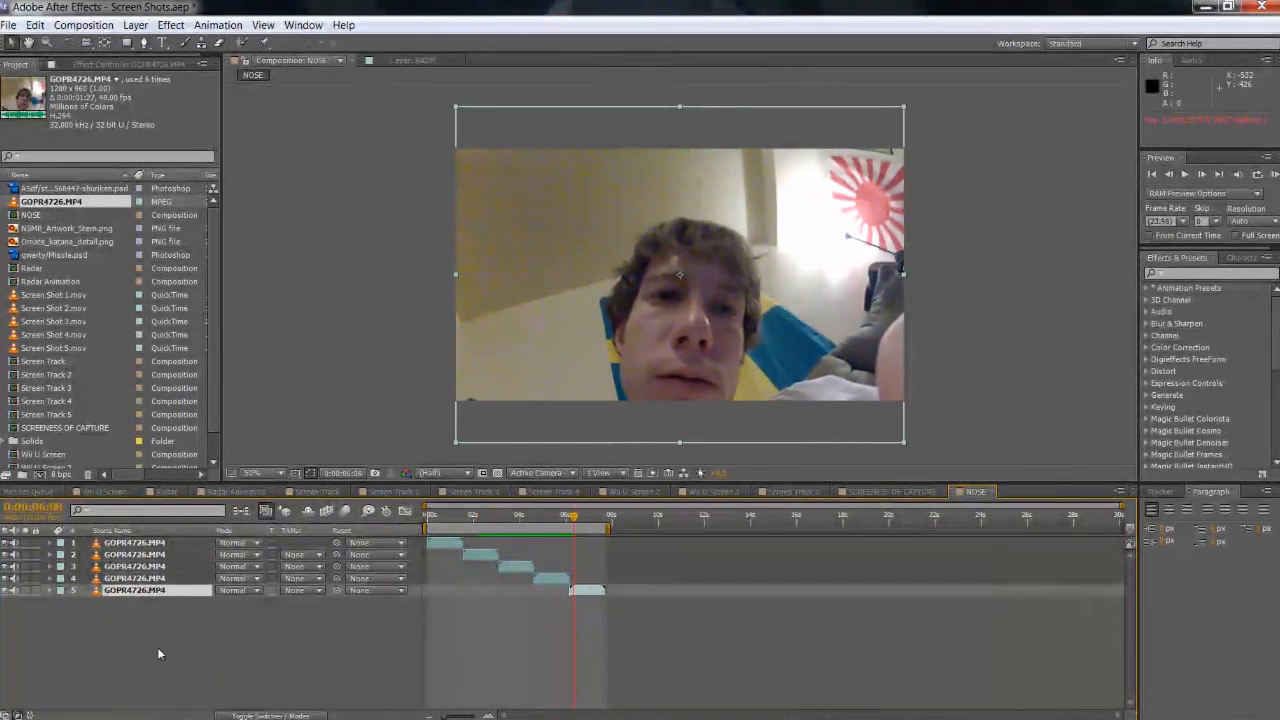
left_click(178, 646)
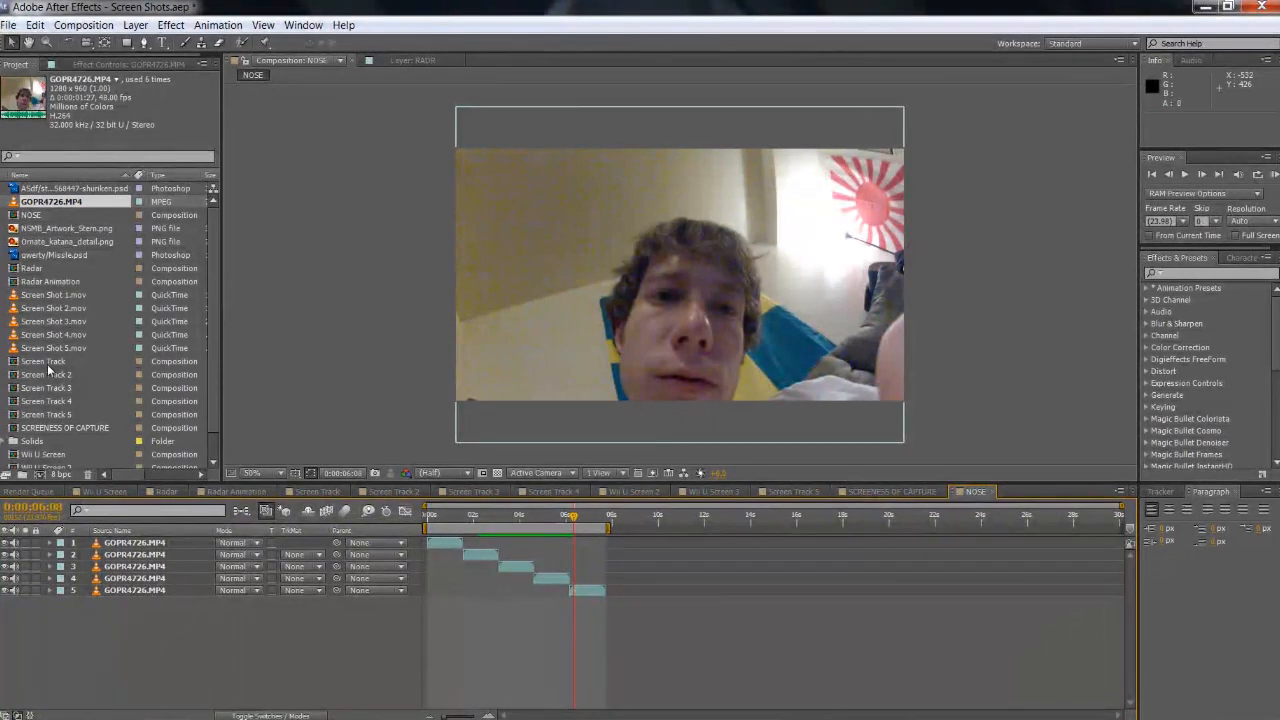
- In SCREENESS OF CAPTURE, replace the GOPR4726.MP4 layer with the NOSE composition above Screen Shot 3.mov
scroll(48, 370, "down", 1)
double_click(65, 410)
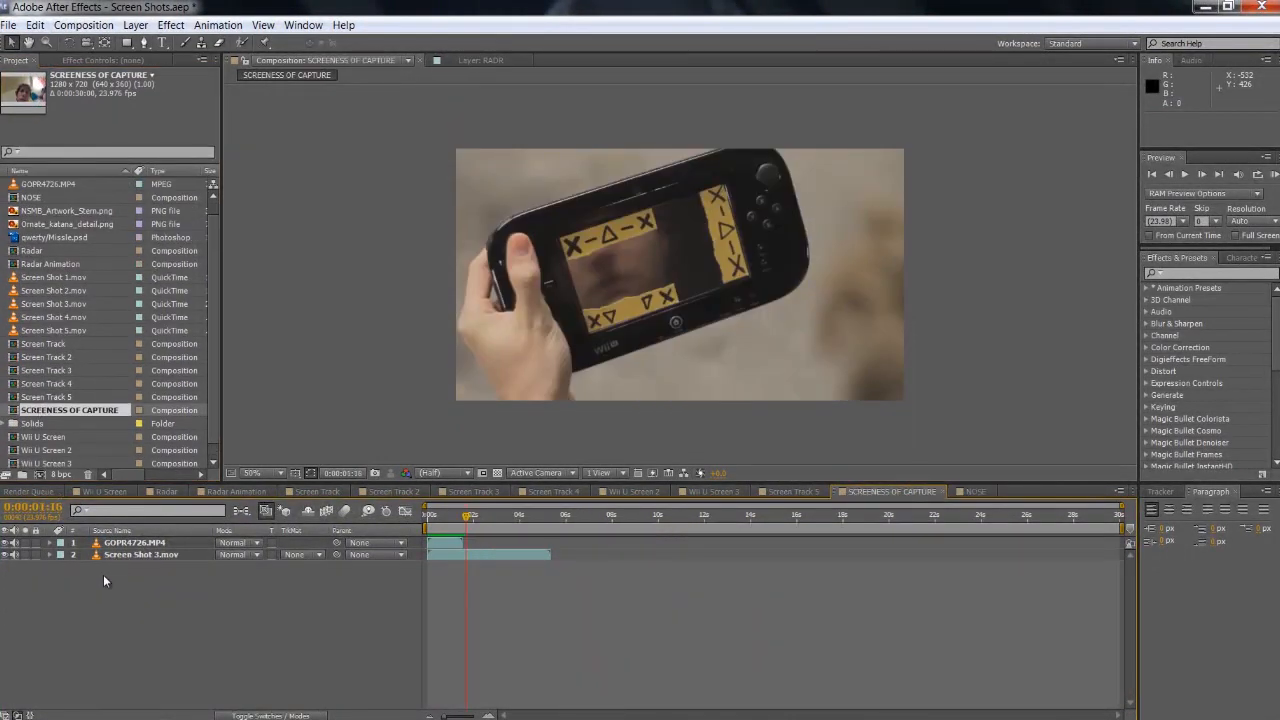
left_click(100, 543)
key("Delete")
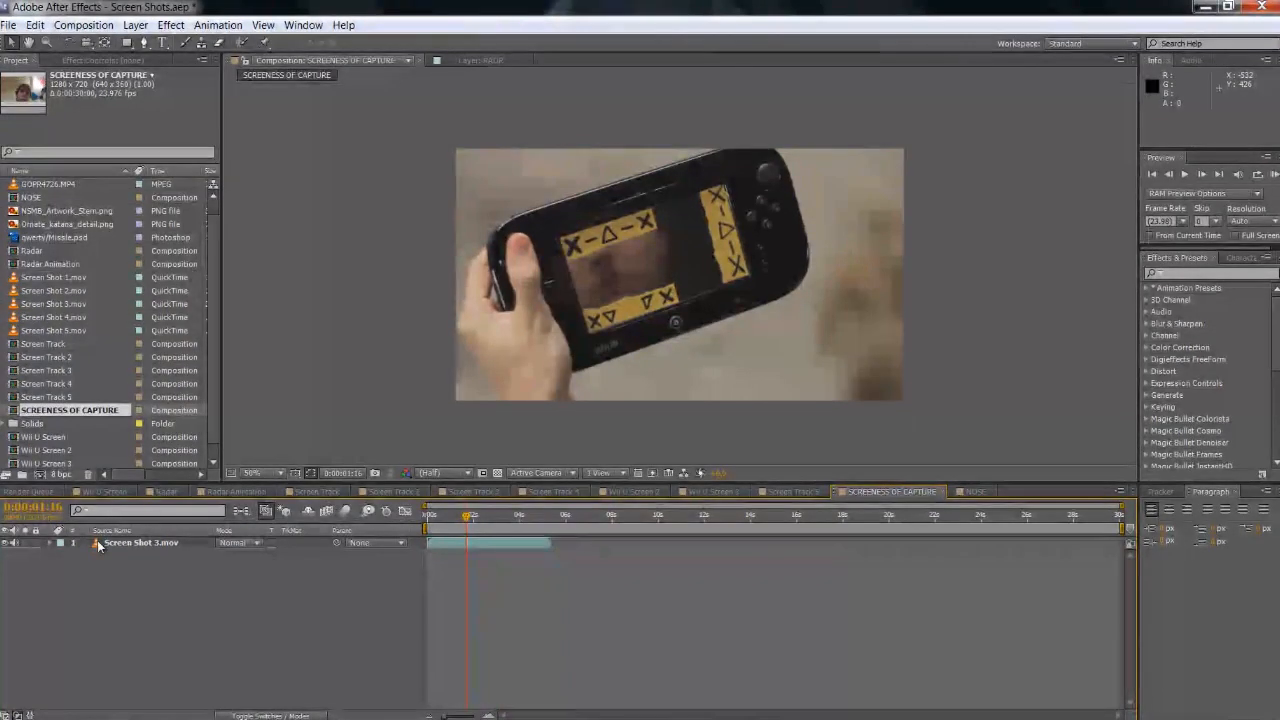
scroll(64, 370, "down", 1)
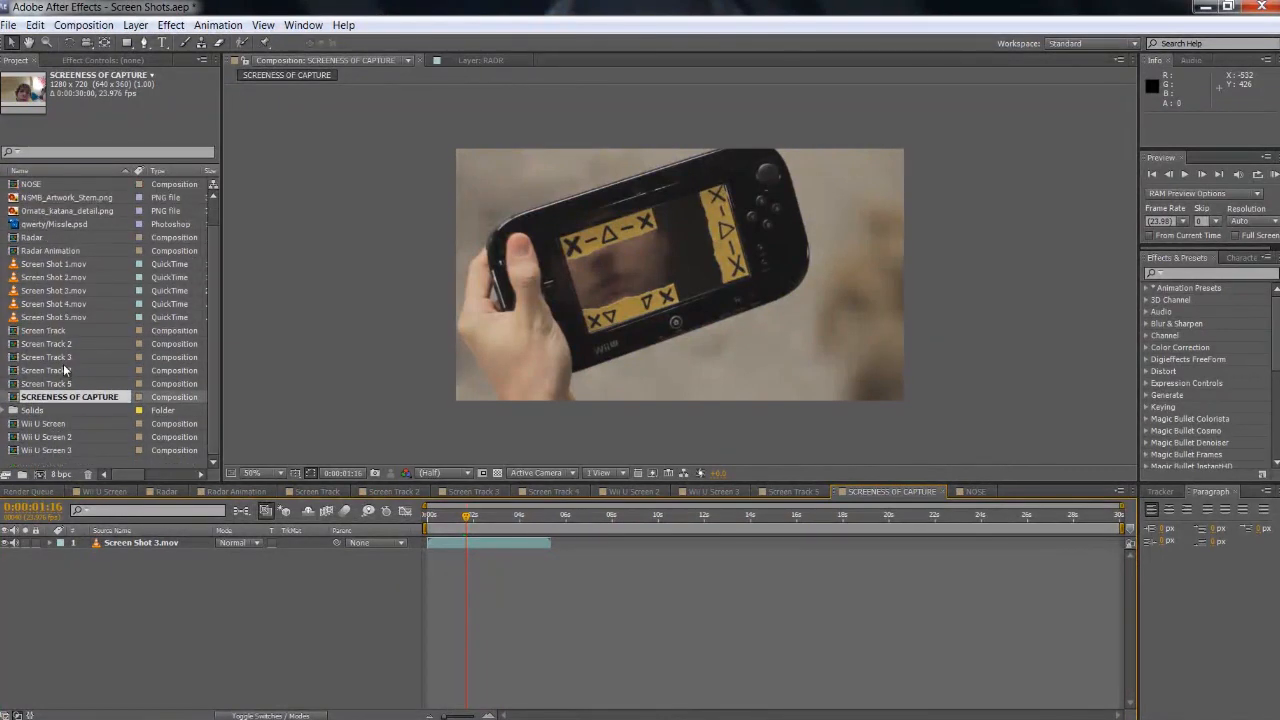
scroll(35, 270, "up", 2)
left_click_drag(25, 212, 99, 545)
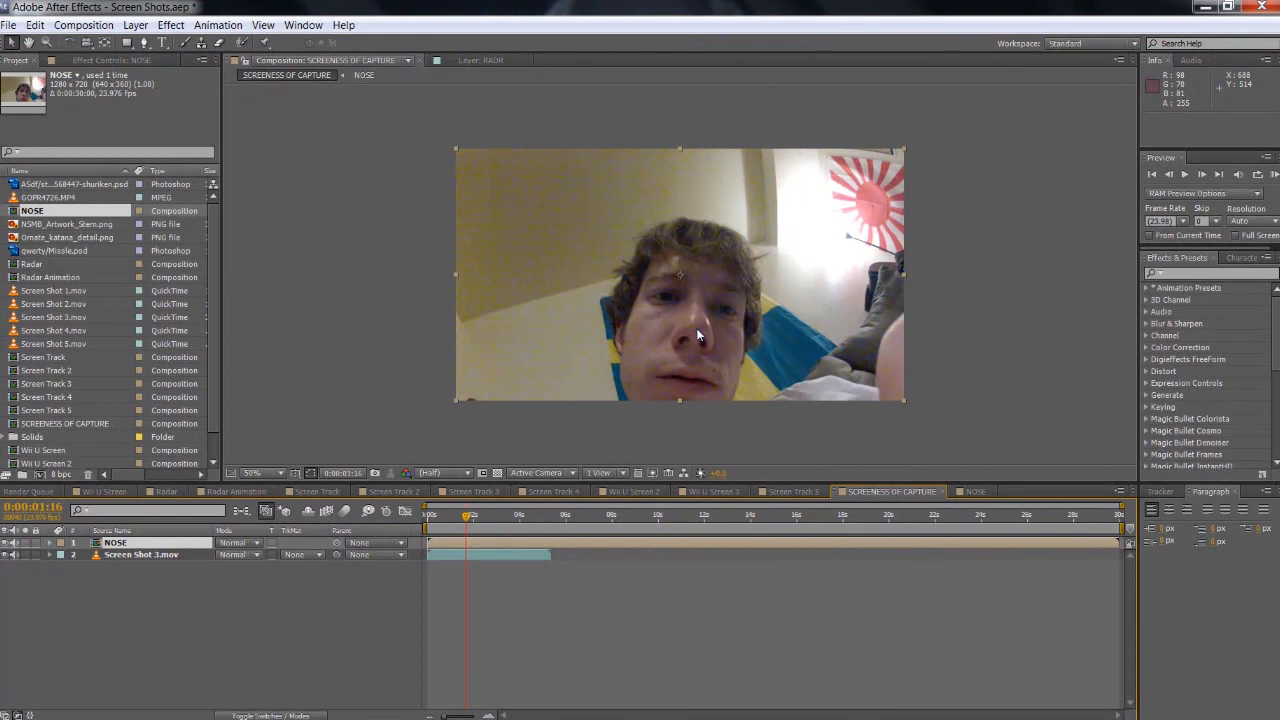
- Switch to mocha AE and create a new project from the Screen Shot 3 clip, overwriting the existing project file
left_click(797, 707)
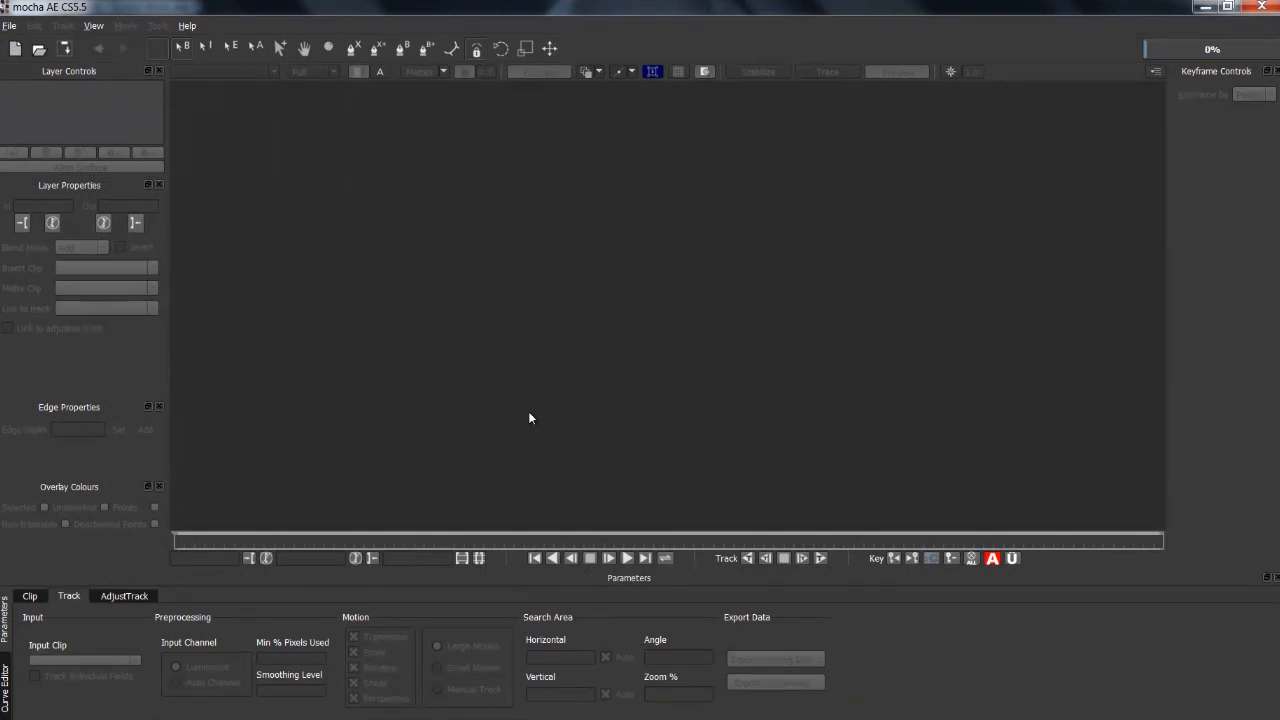
left_click(15, 48)
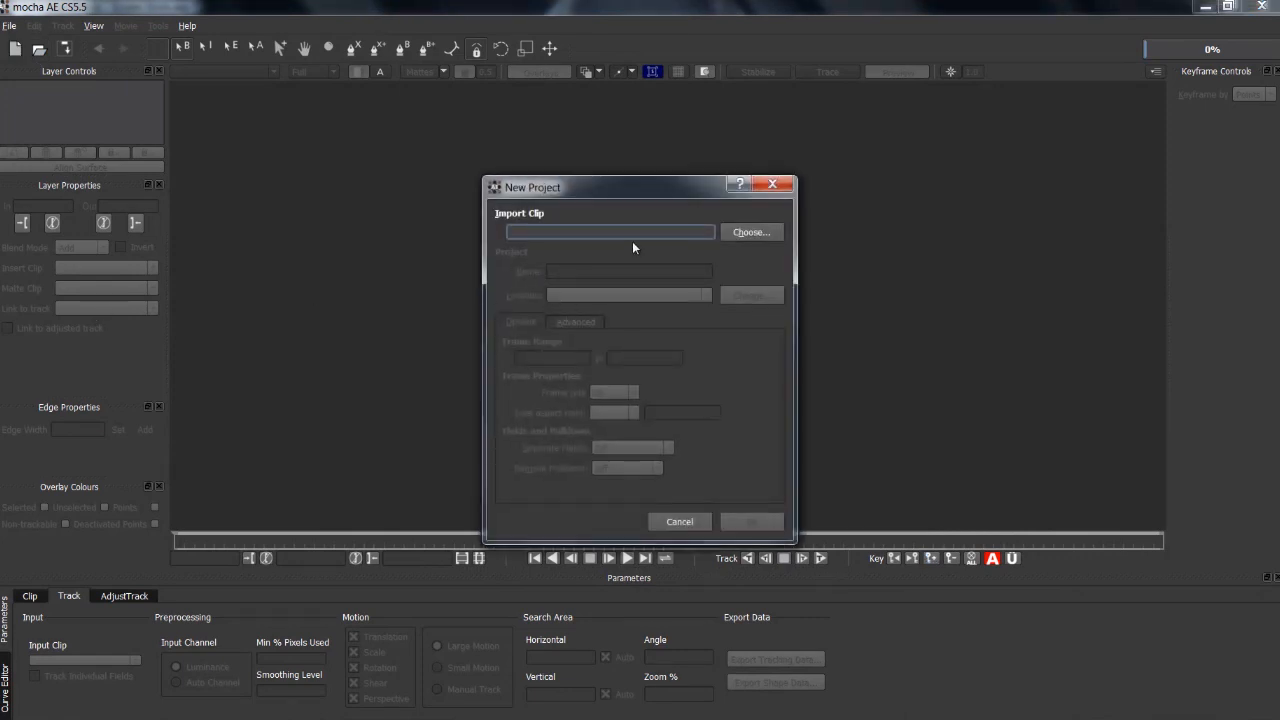
left_click(751, 232)
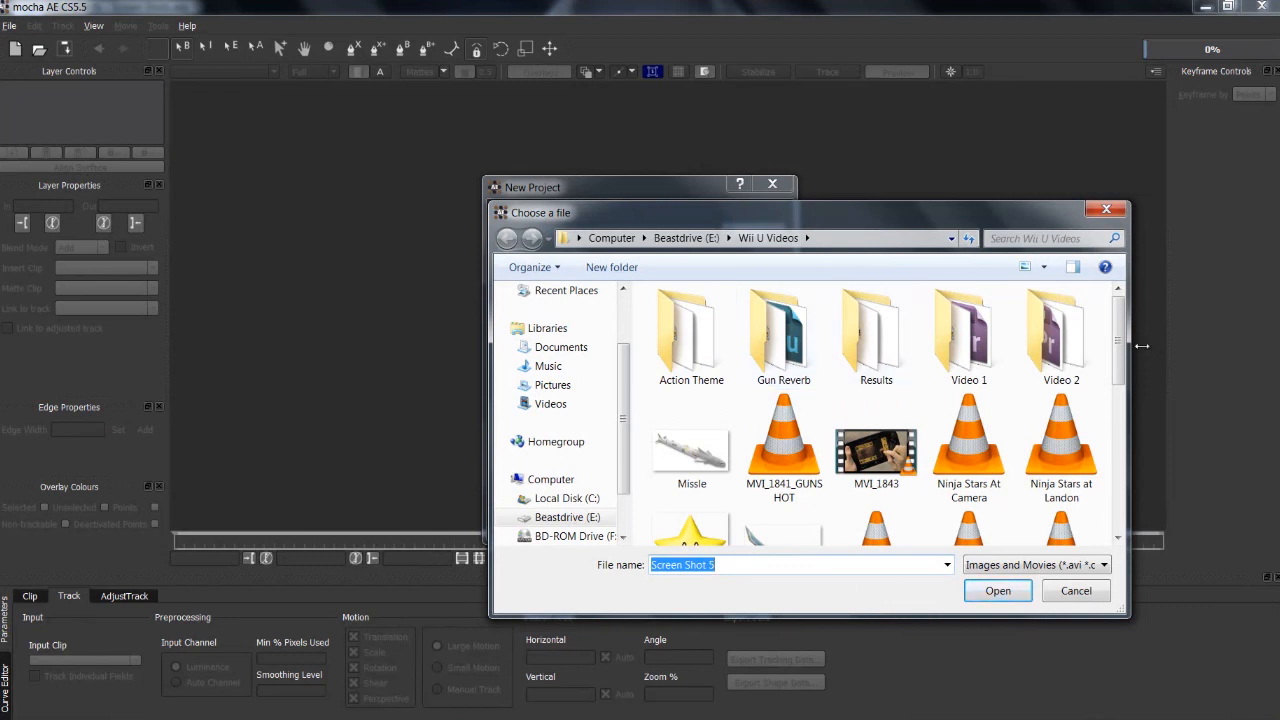
left_click_drag(1120, 344, 1118, 420)
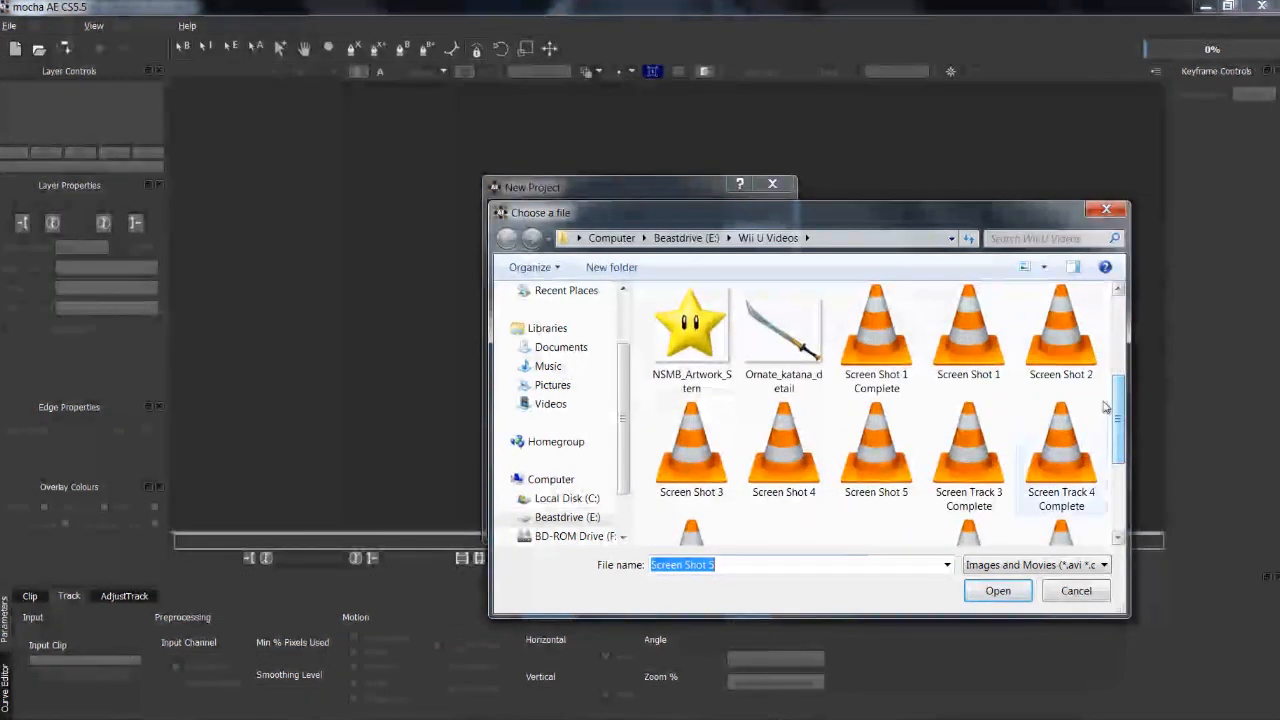
left_click(679, 484)
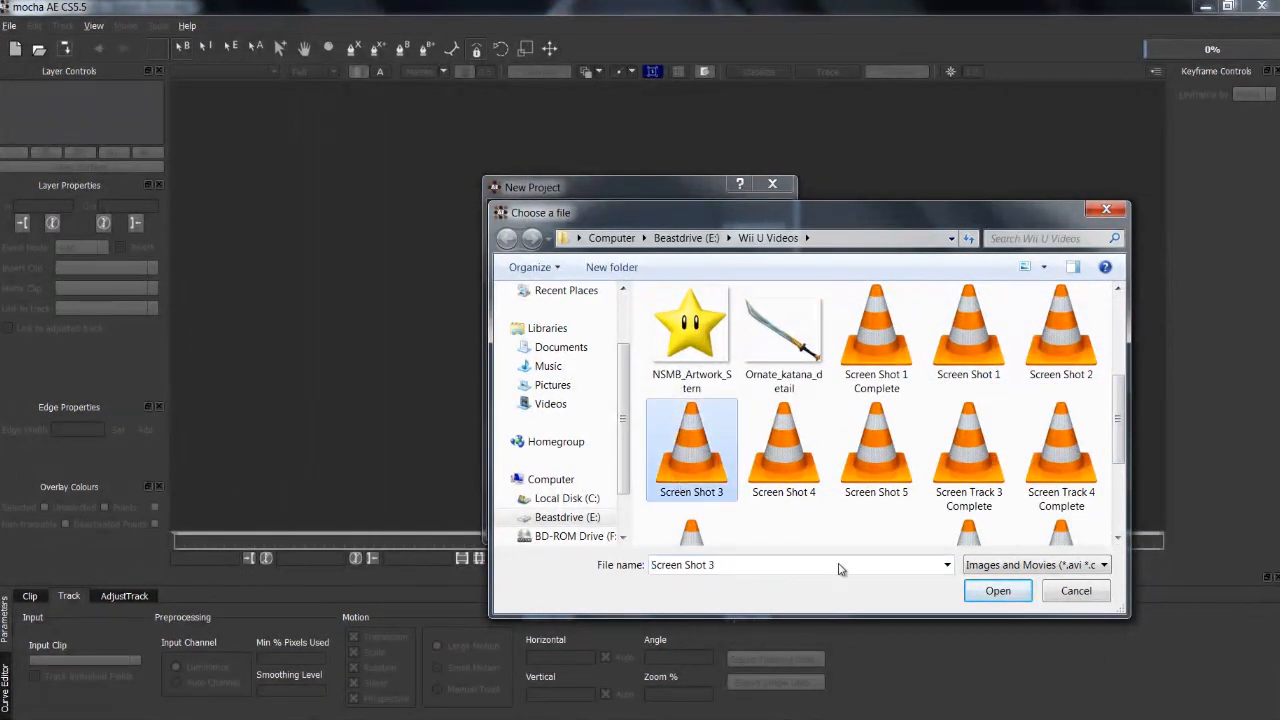
left_click(999, 594)
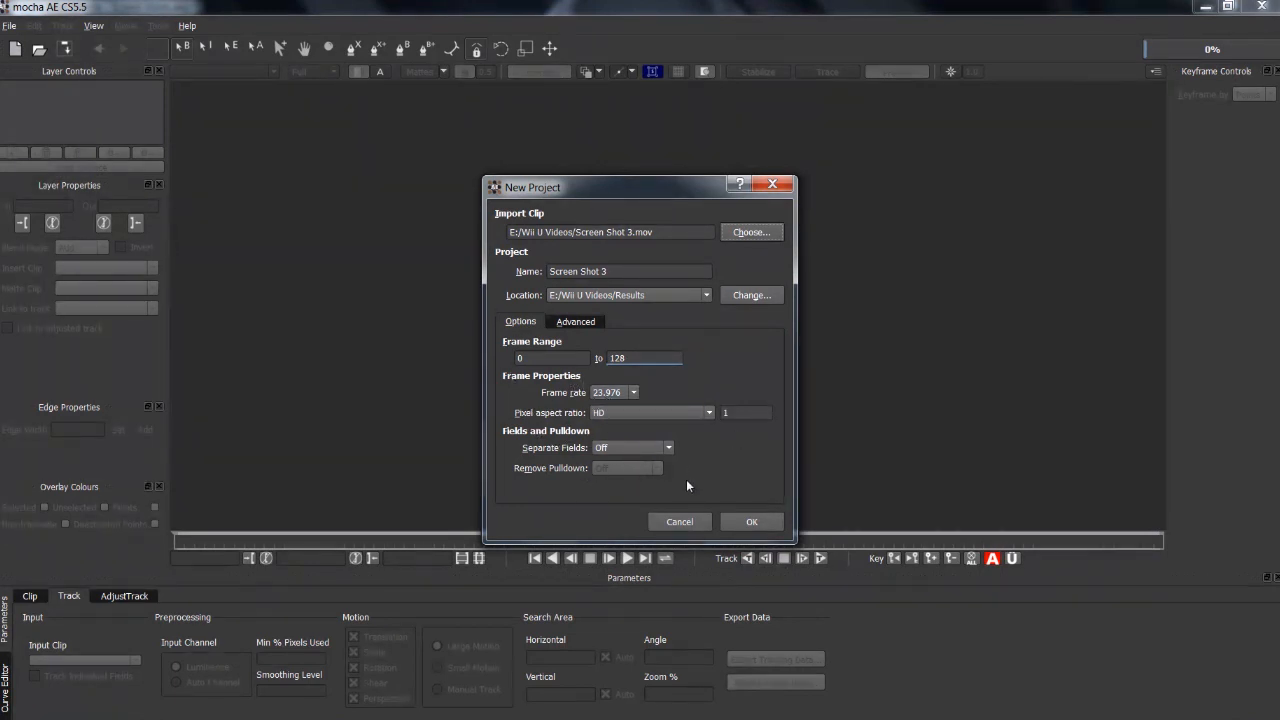
left_click(752, 521)
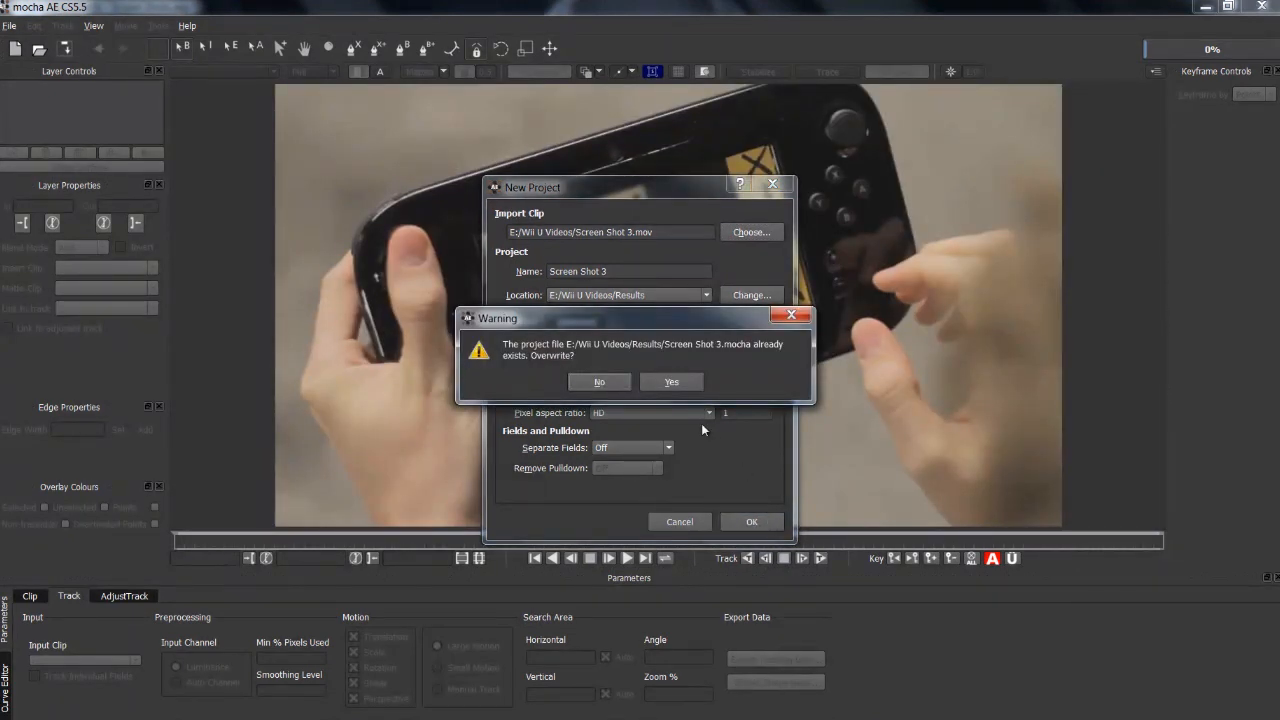
left_click(671, 381)
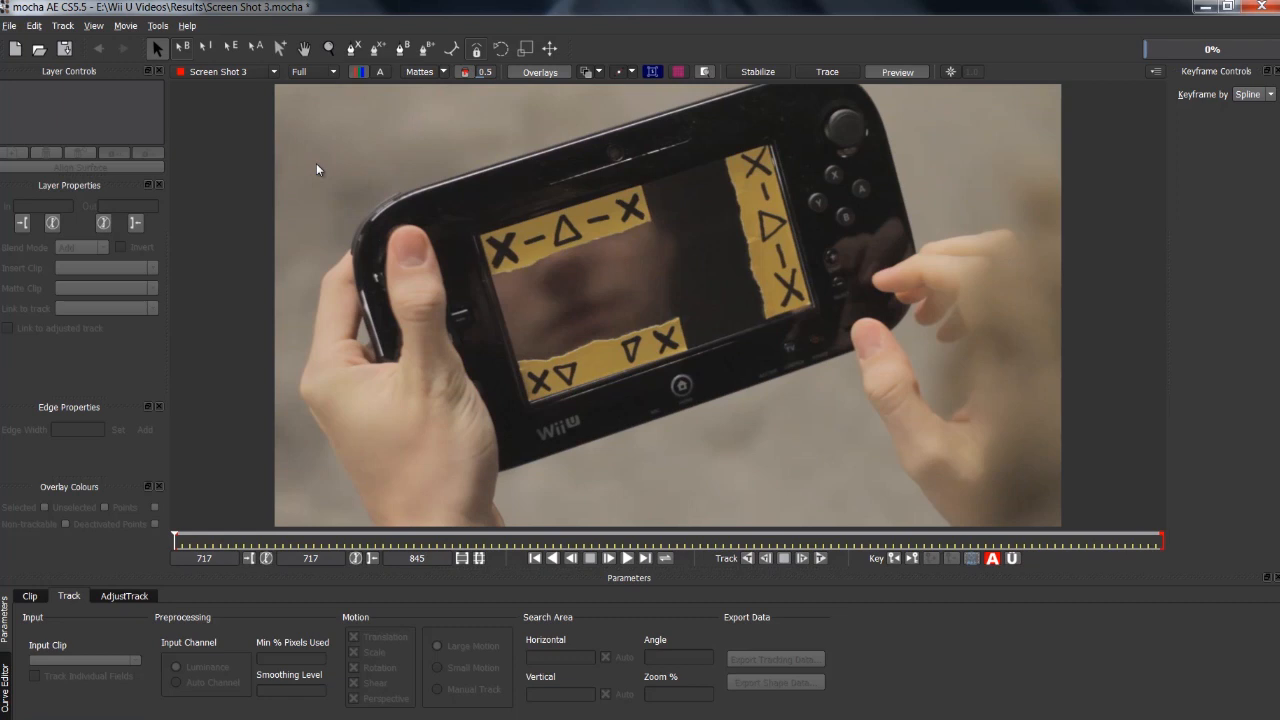
- Draw a closed four-point X-spline around the screen section of the gamepad on frame 717
left_click(354, 50)
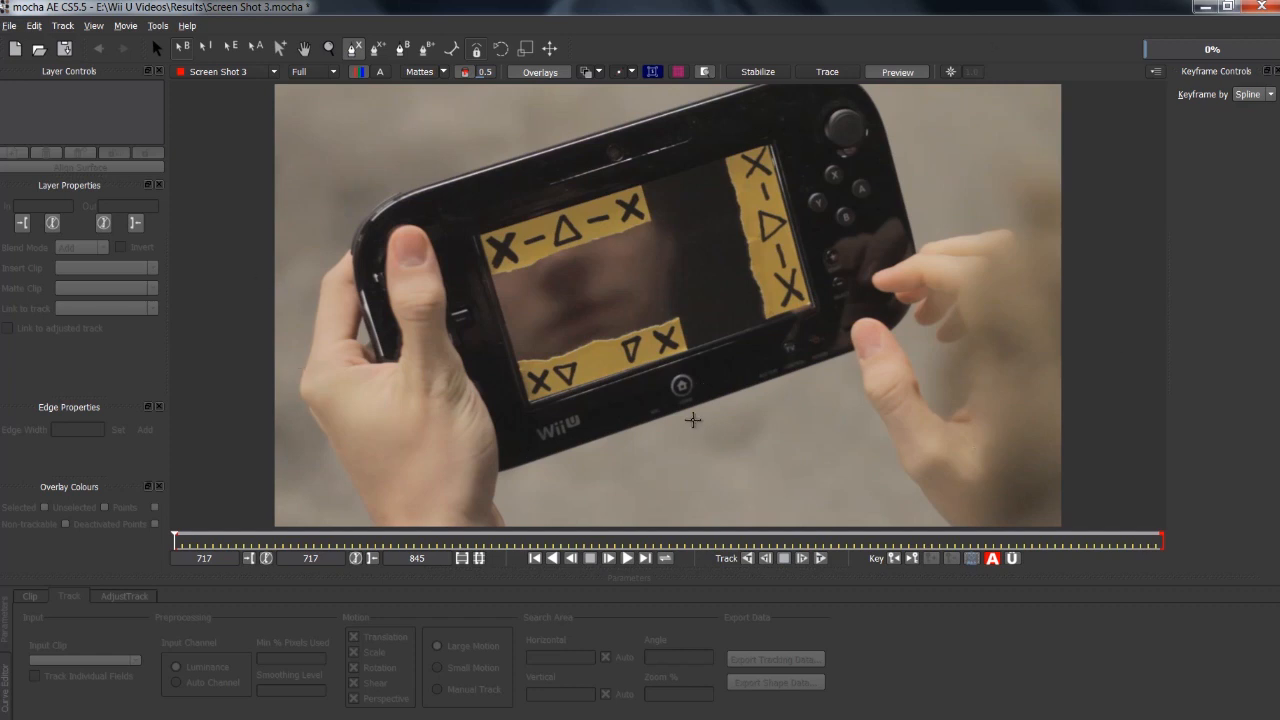
left_click(443, 183)
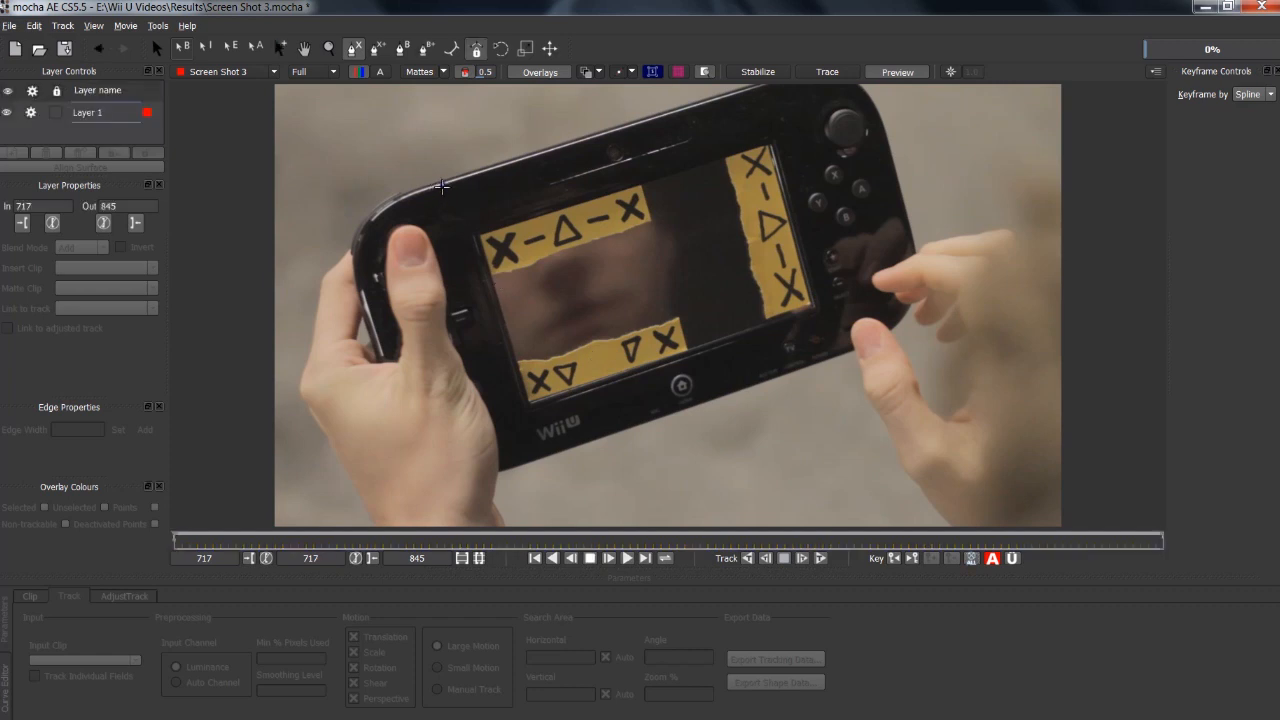
left_click(533, 457)
left_click(840, 355)
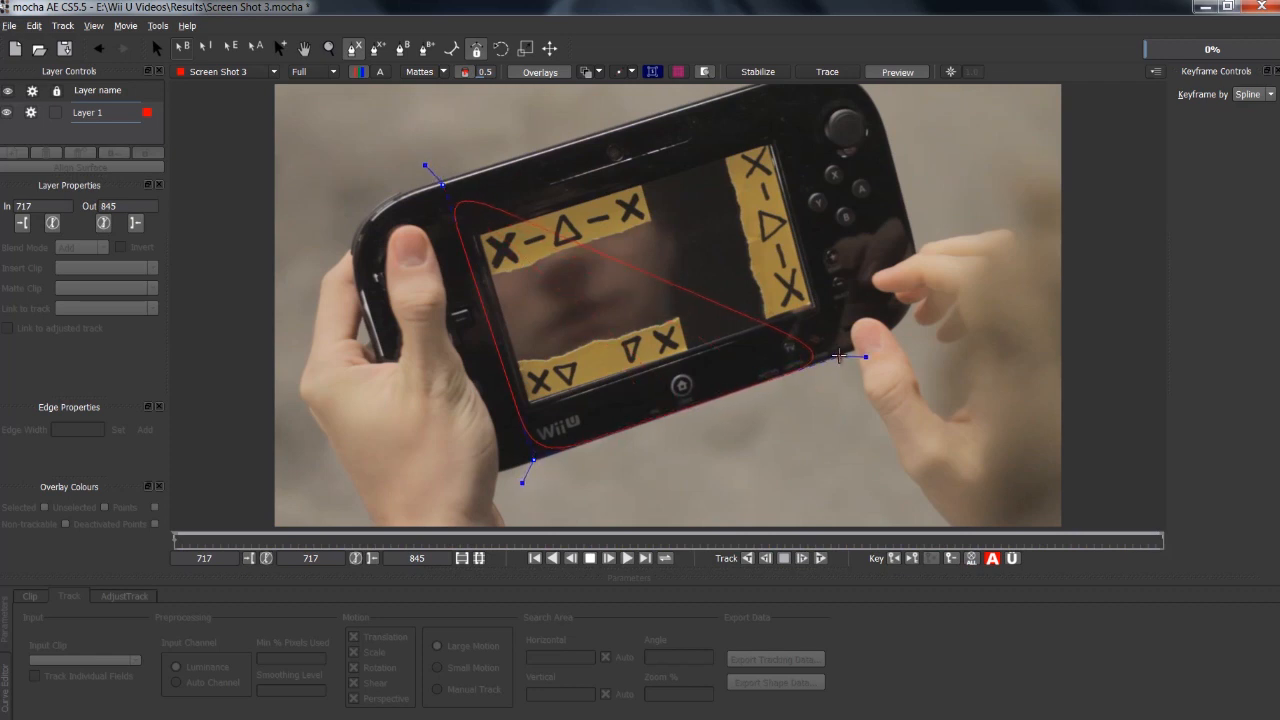
left_click(780, 94)
right_click(781, 97)
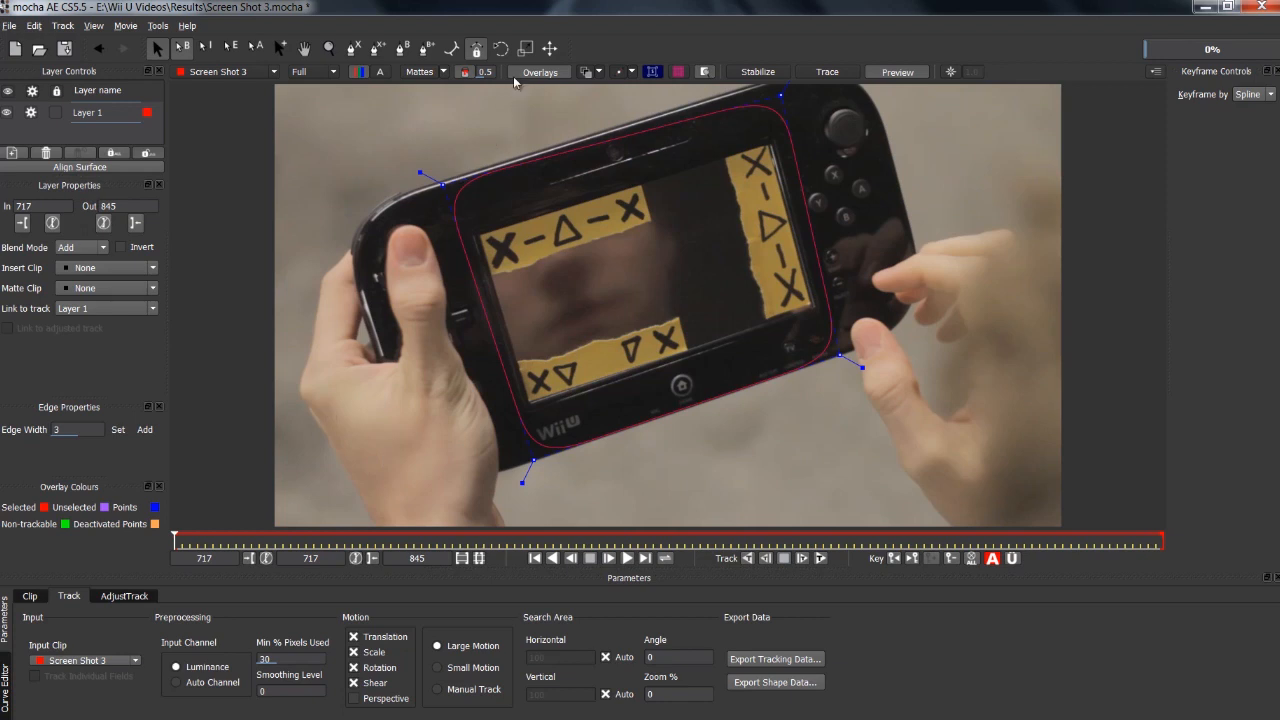
- Show the planar surface and align its four corners with the corners of the gamepad's screen
left_click(652, 72)
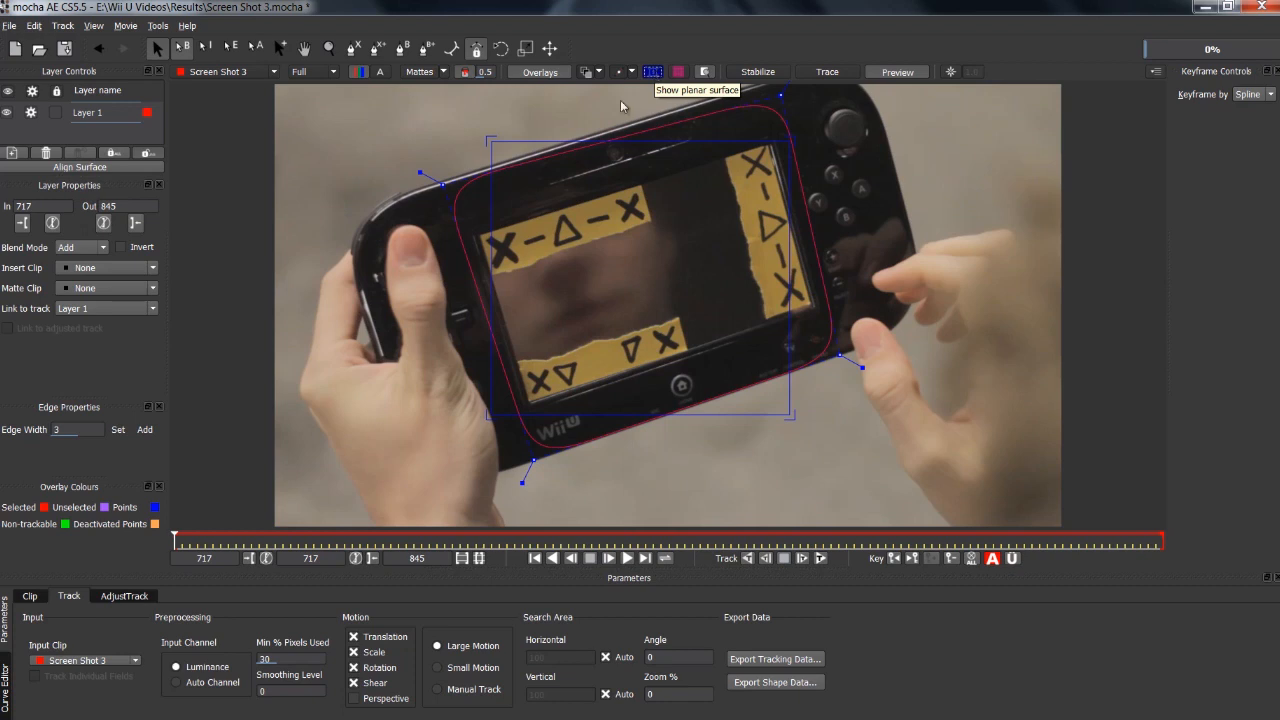
left_click_drag(490, 141, 476, 229)
left_click_drag(495, 414, 524, 404)
left_click_drag(790, 412, 821, 313)
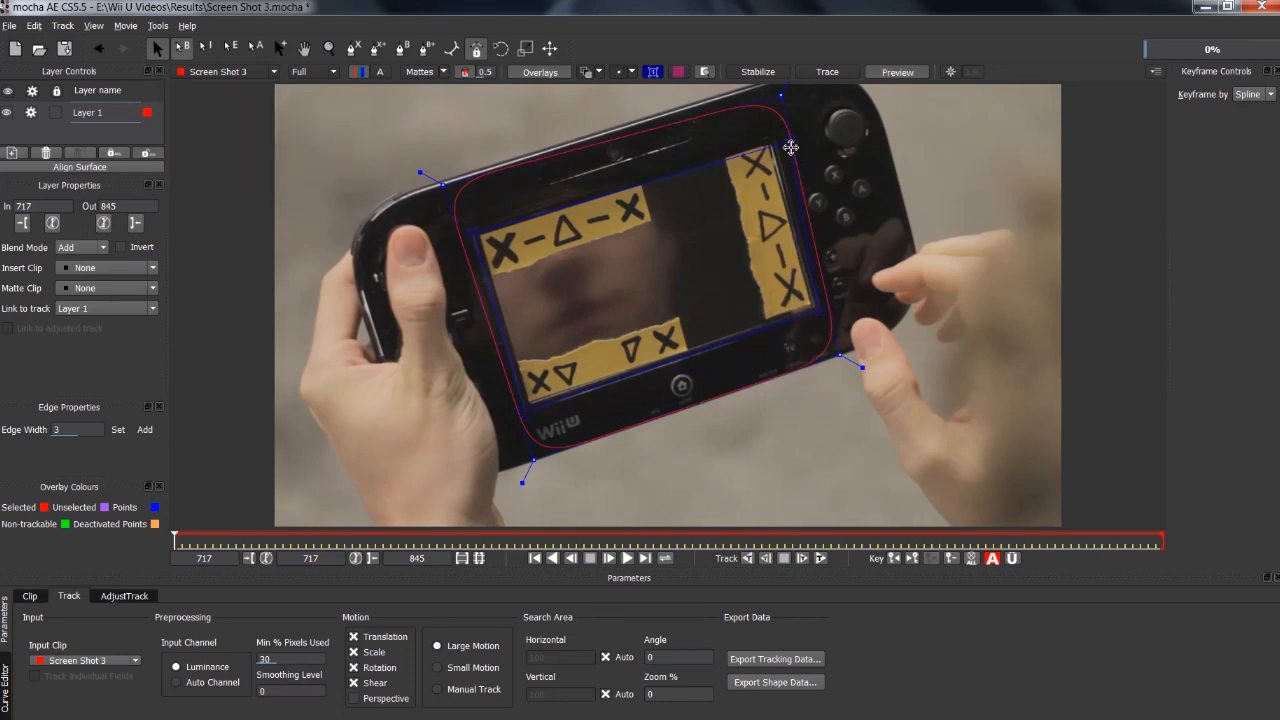
left_click_drag(784, 142, 774, 138)
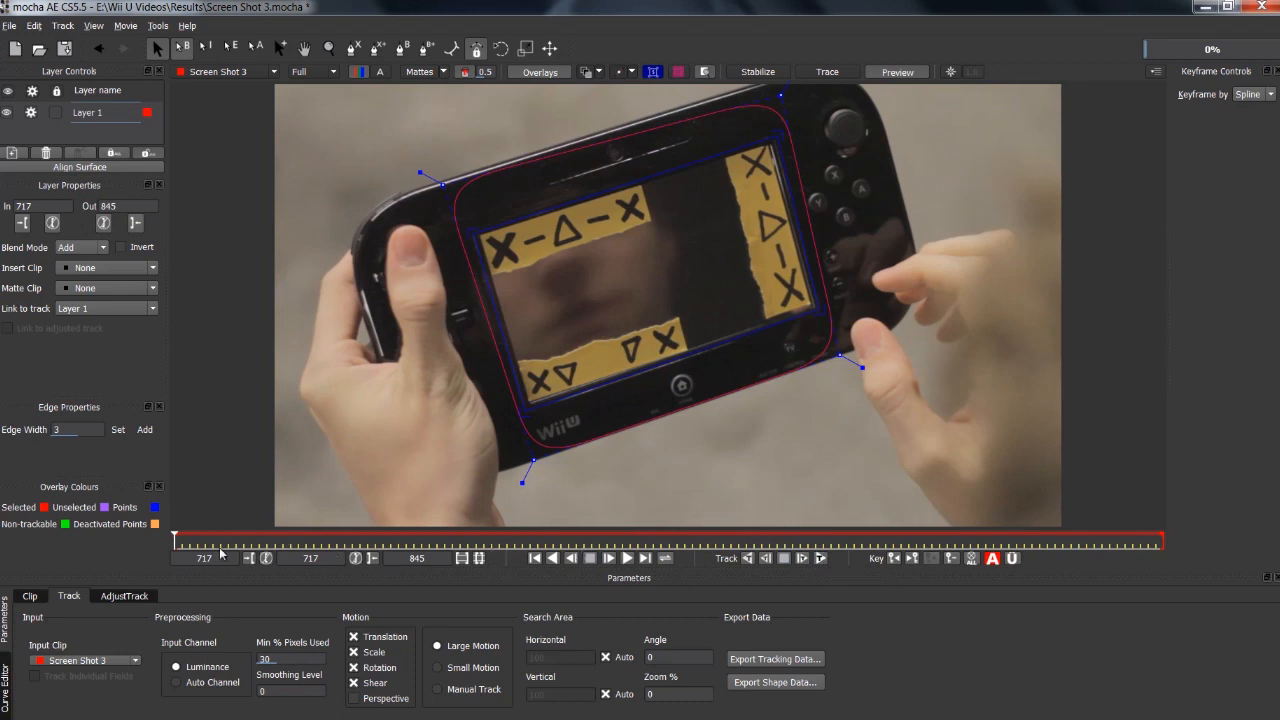
- Check the spline against the hand movement between frames 717 and 727, and delete Layer 1
left_click_drag(175, 540, 251, 541)
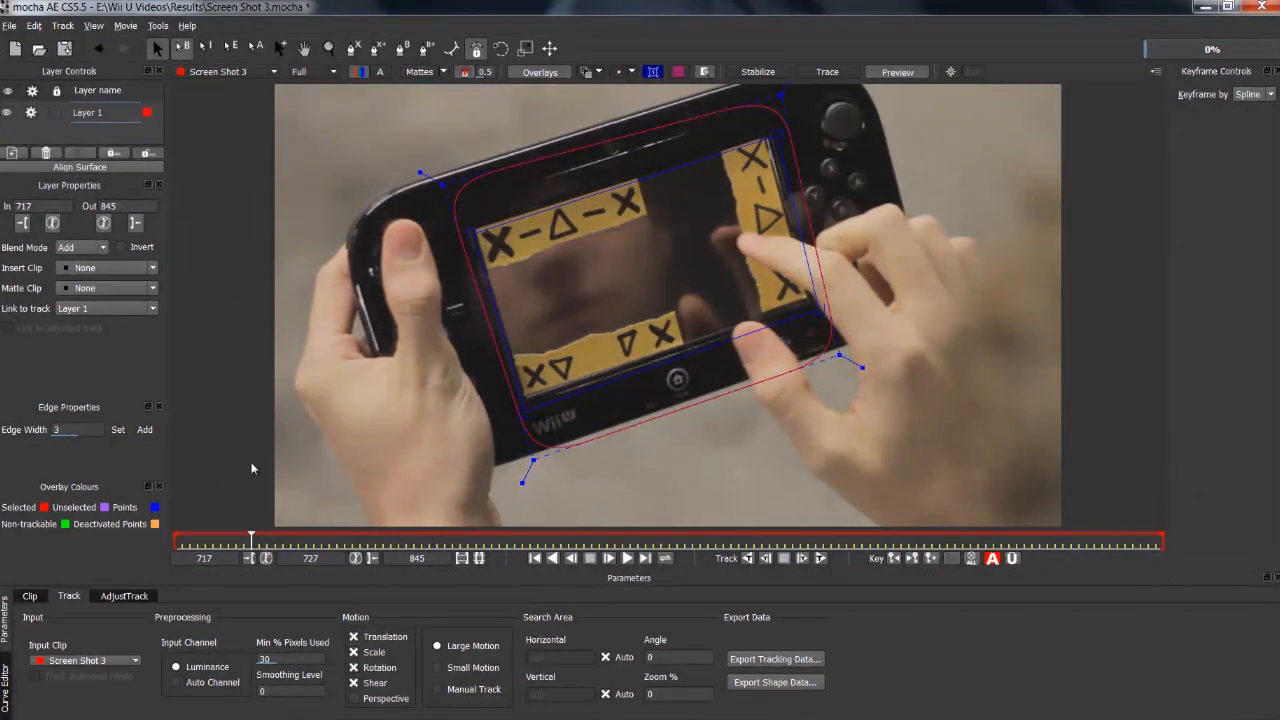
left_click_drag(254, 543, 178, 540)
left_click(80, 140)
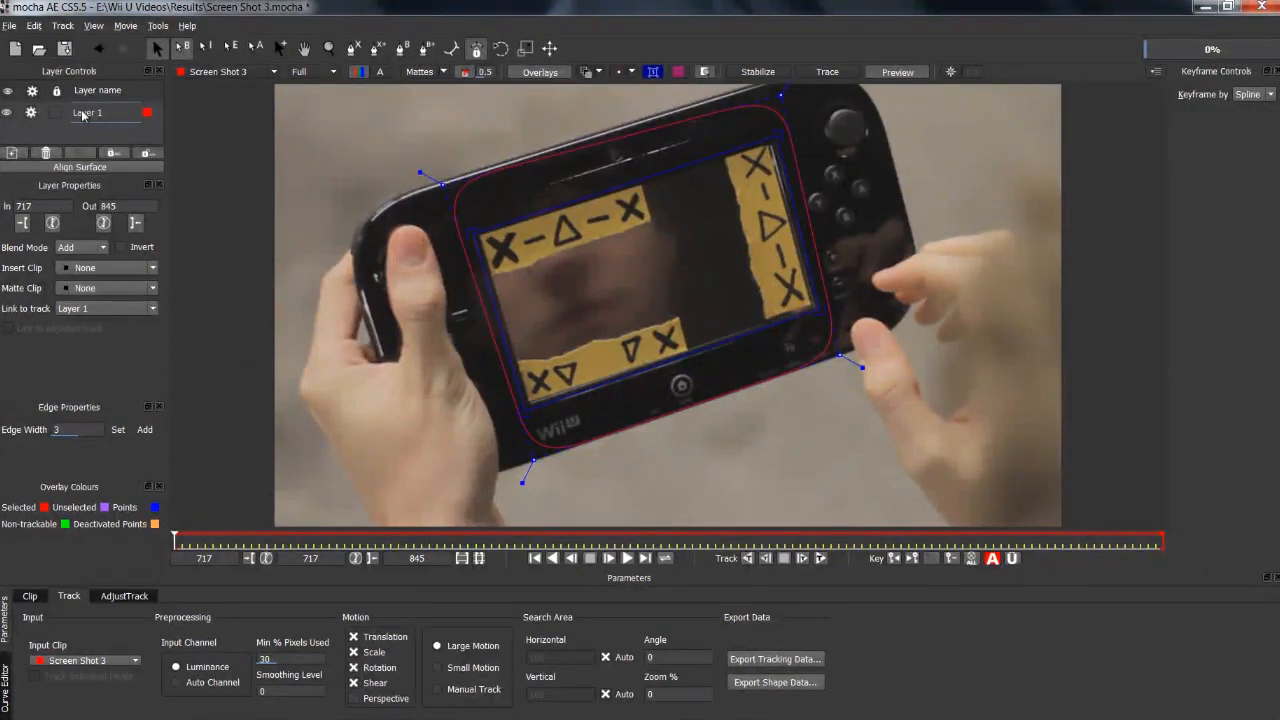
left_click(83, 110)
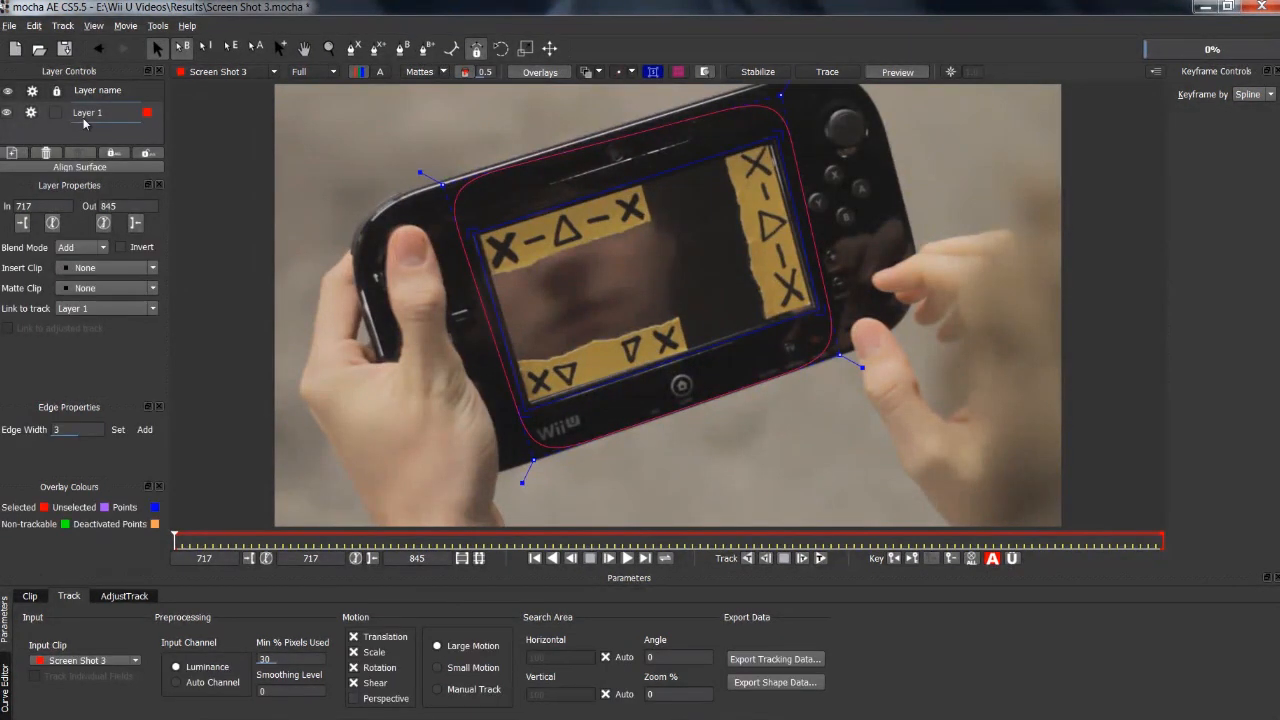
left_click(46, 154)
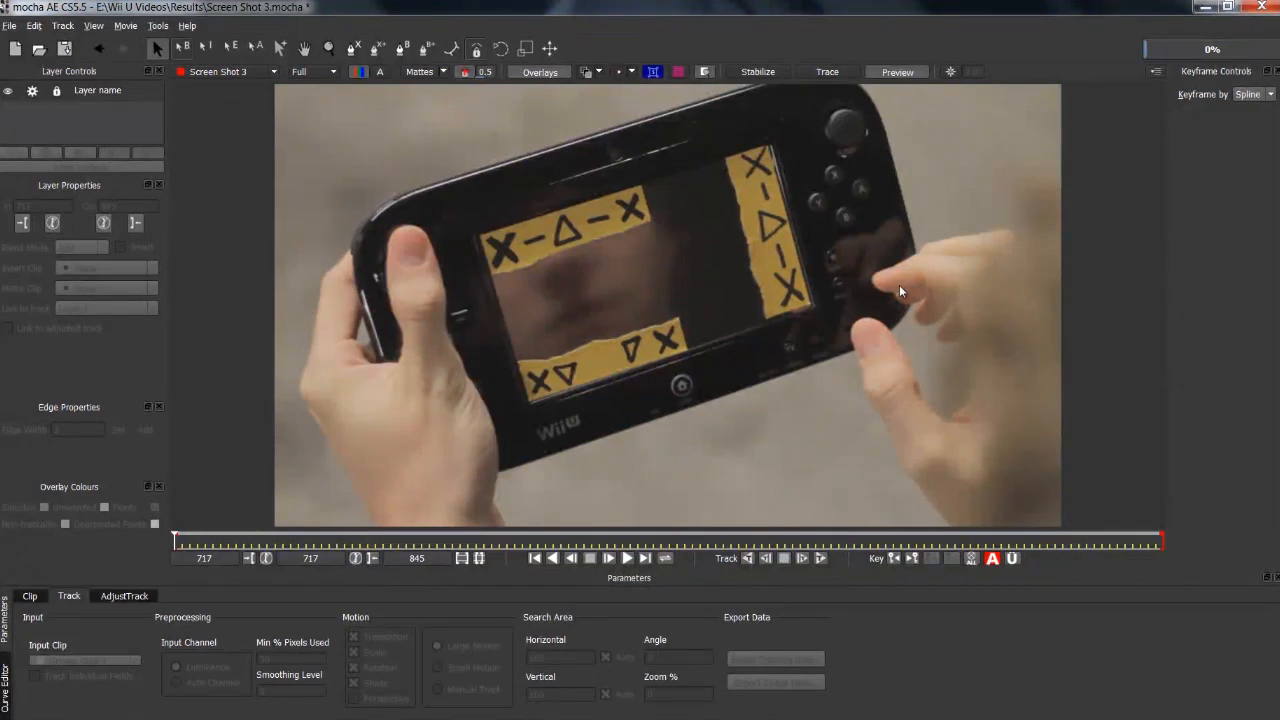
- Start an X-spline on frame 722, tracing from the knuckle around the index finger and the finger curled beneath it
left_click_drag(176, 540, 210, 540)
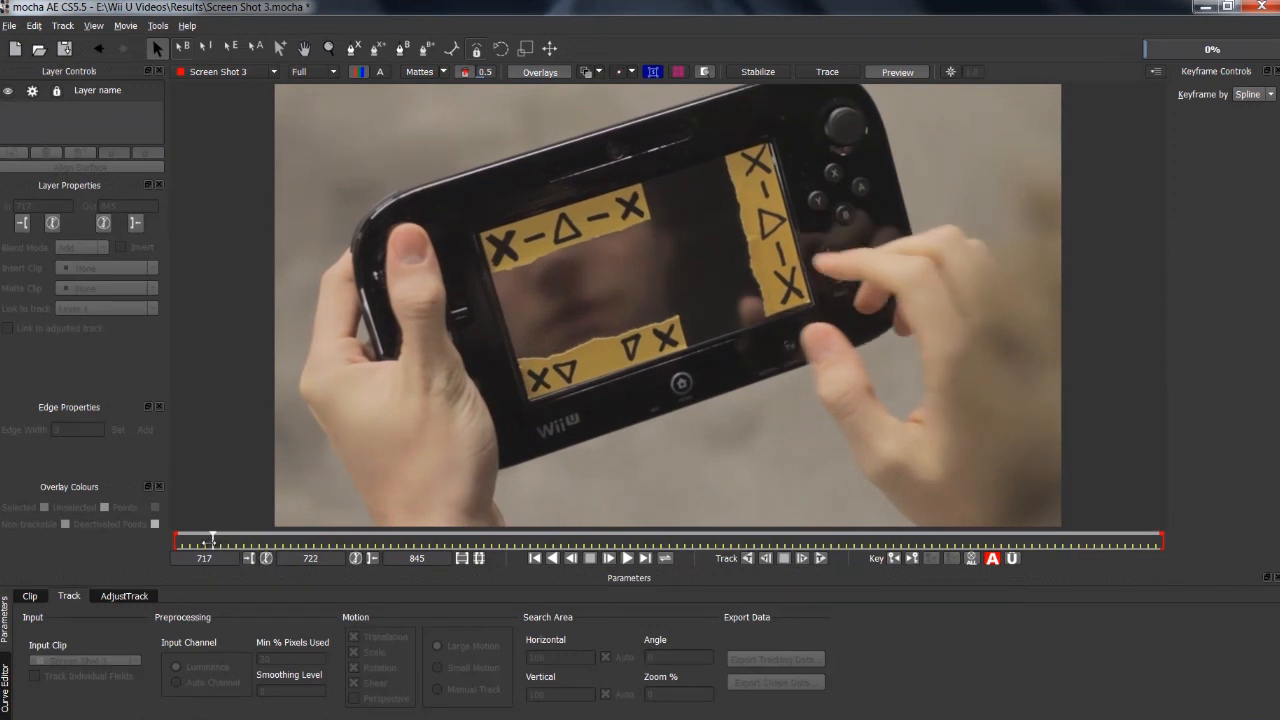
left_click_drag(213, 540, 209, 541)
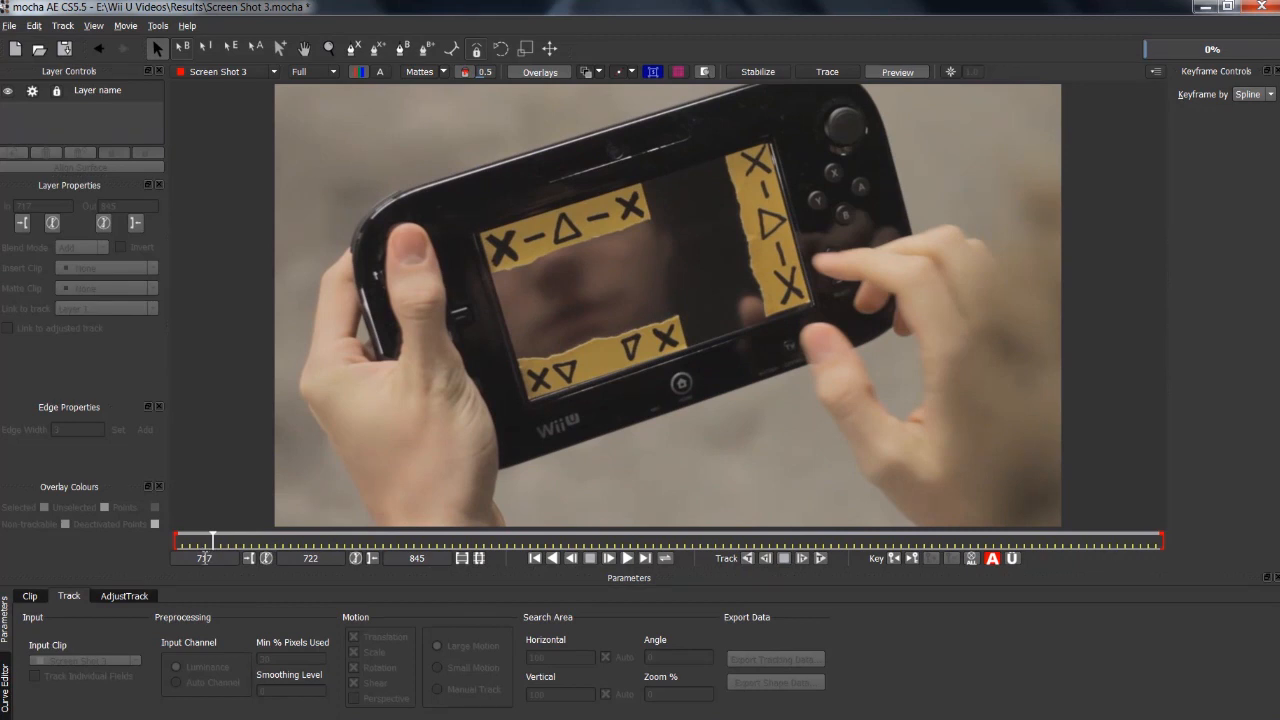
left_click(352, 50)
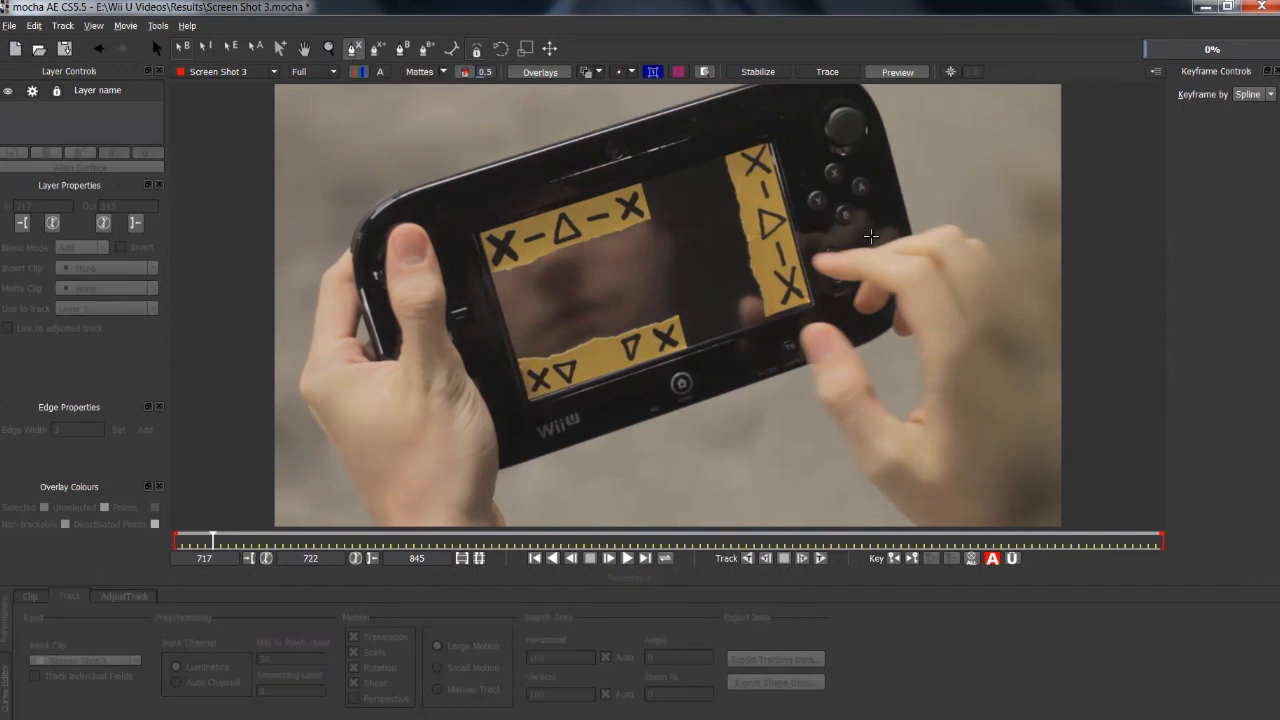
left_click(929, 230)
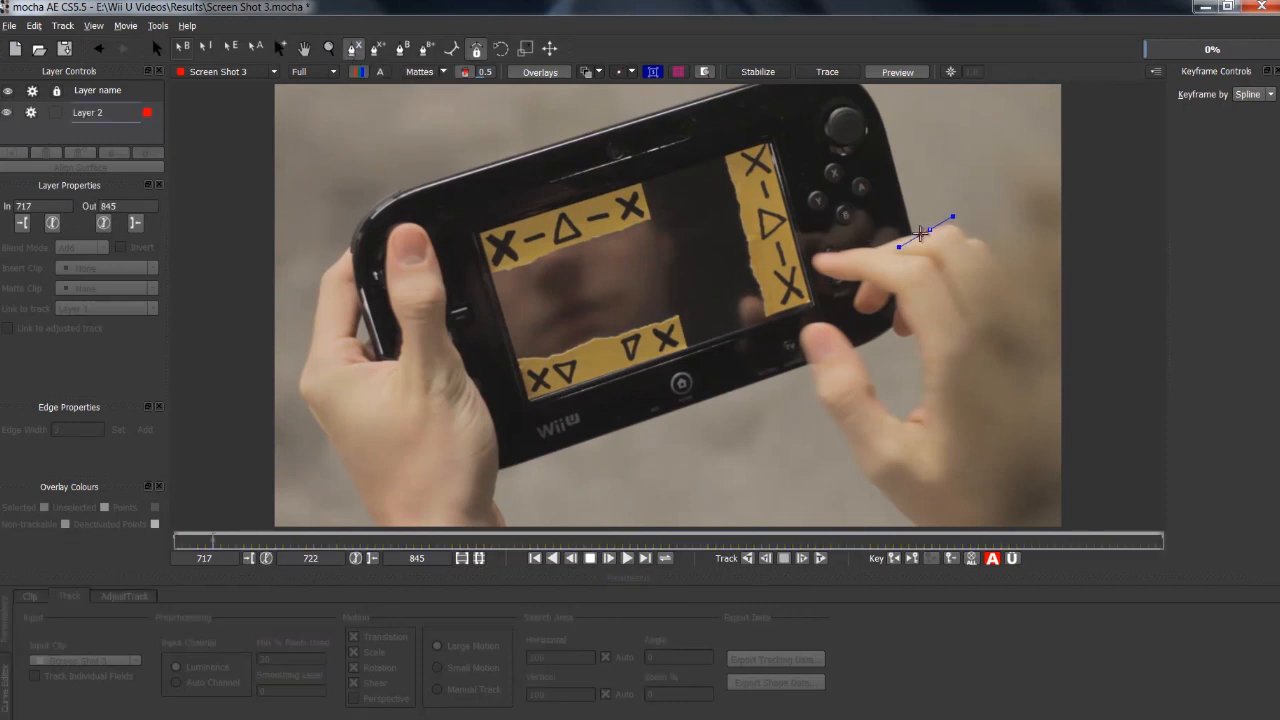
left_click(913, 235)
left_click(874, 247)
left_click(862, 247)
left_click(838, 251)
left_click(818, 252)
left_click(810, 257)
left_click(838, 279)
left_click(860, 282)
left_click(853, 297)
left_click(865, 312)
left_click(886, 291)
left_click(893, 291)
- Continue the hand spline around the gap between the fingers and the thumb
left_click(903, 325)
left_click_drag(906, 342, 915, 341)
left_click(921, 377)
left_click(922, 402)
left_click(910, 414)
left_click(898, 417)
left_click(885, 409)
left_click(879, 397)
left_click(869, 372)
left_click(866, 358)
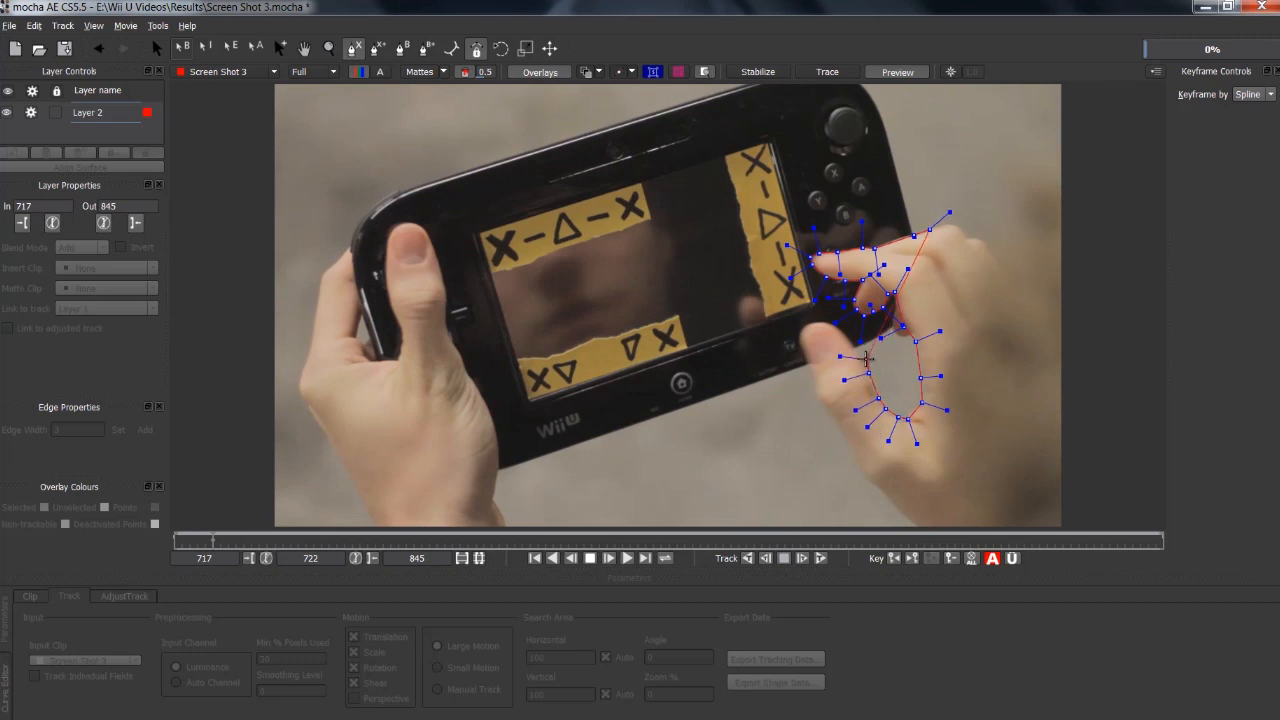
- Continue the hand spline around the thumb tip and down the outer thumb to the lower edge of the footage
left_click(829, 325)
left_click(799, 330)
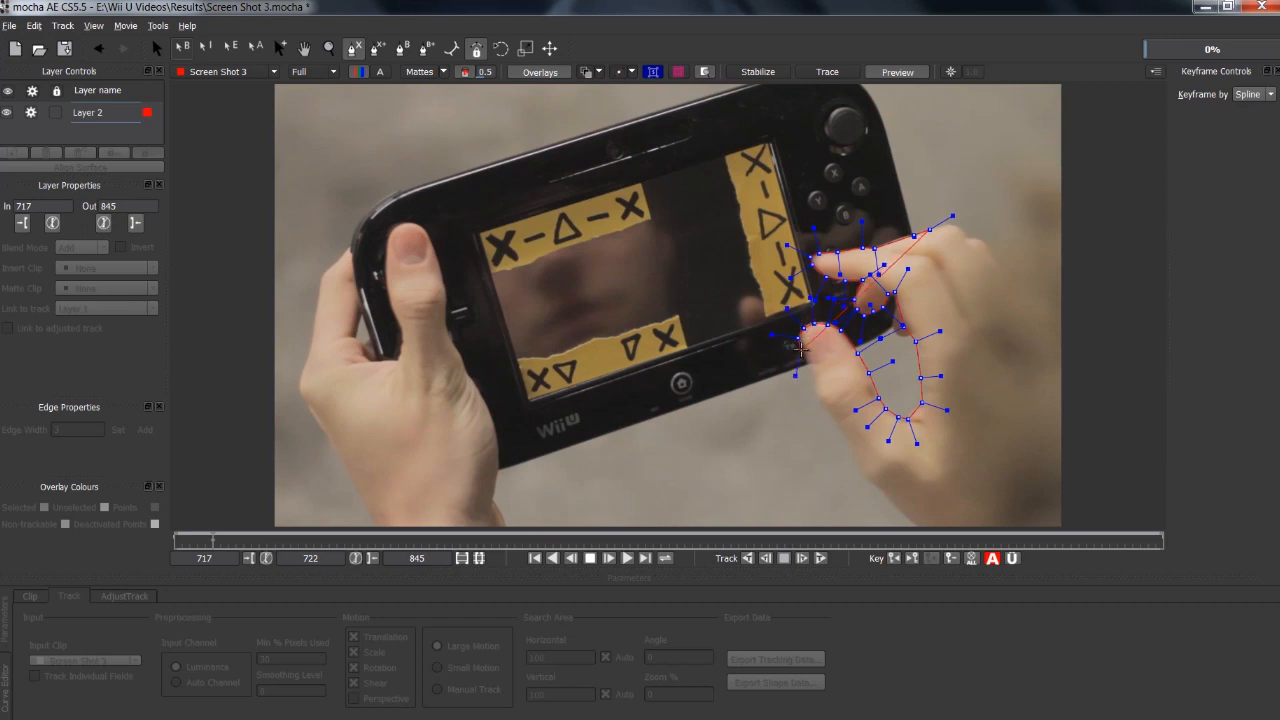
left_click(811, 373)
left_click(814, 404)
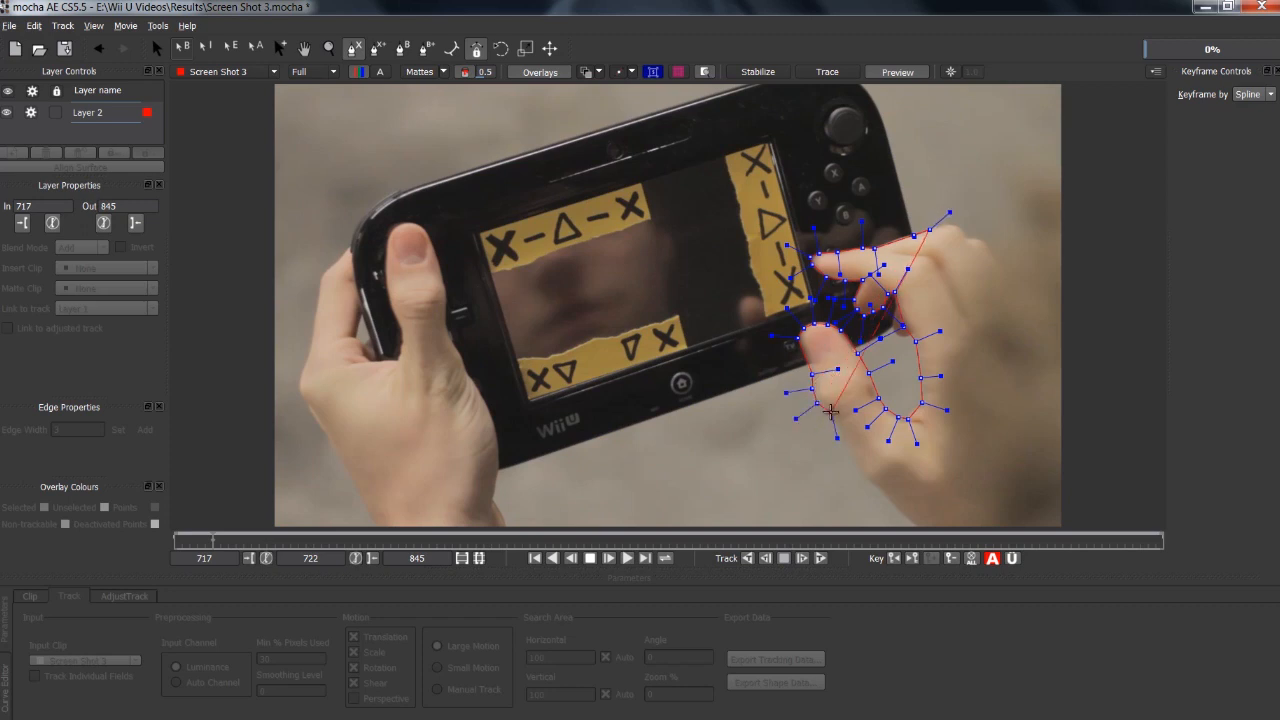
left_click(859, 477)
left_click(914, 523)
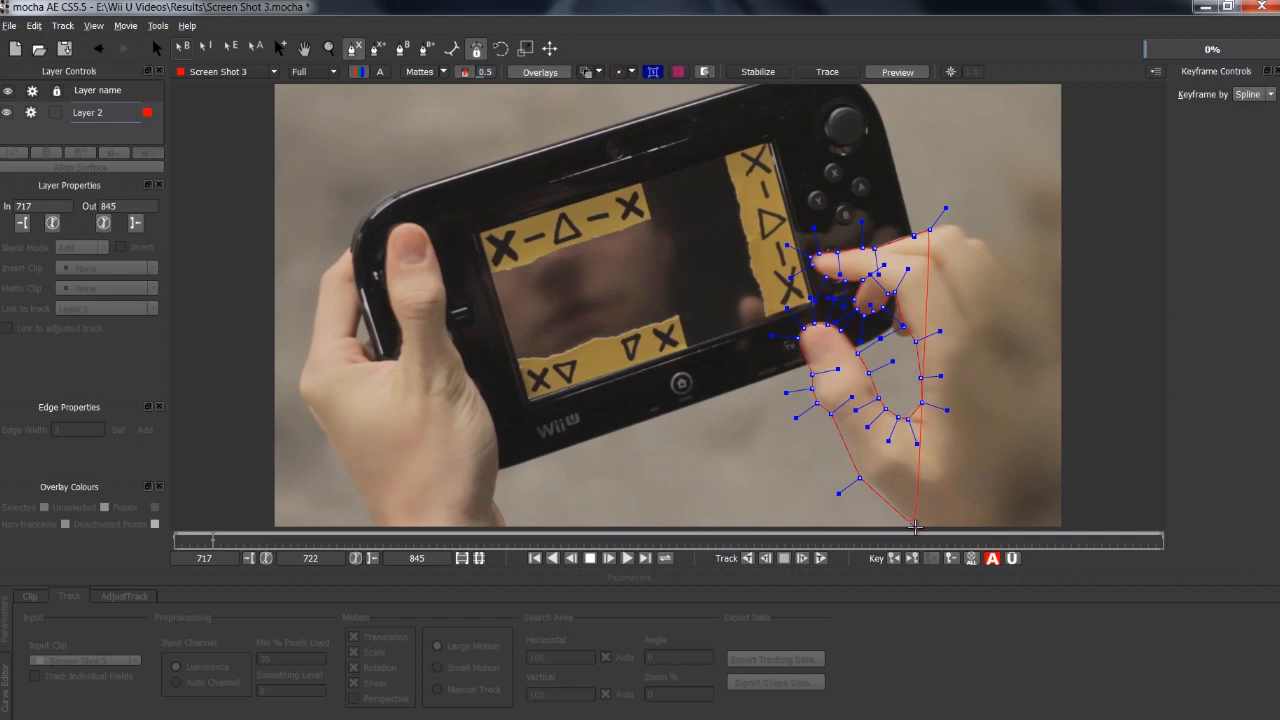
- Extend the hand spline beyond the footage's right edge, bring it along the back of the hand and close it
left_click(1118, 432)
left_click(1086, 449)
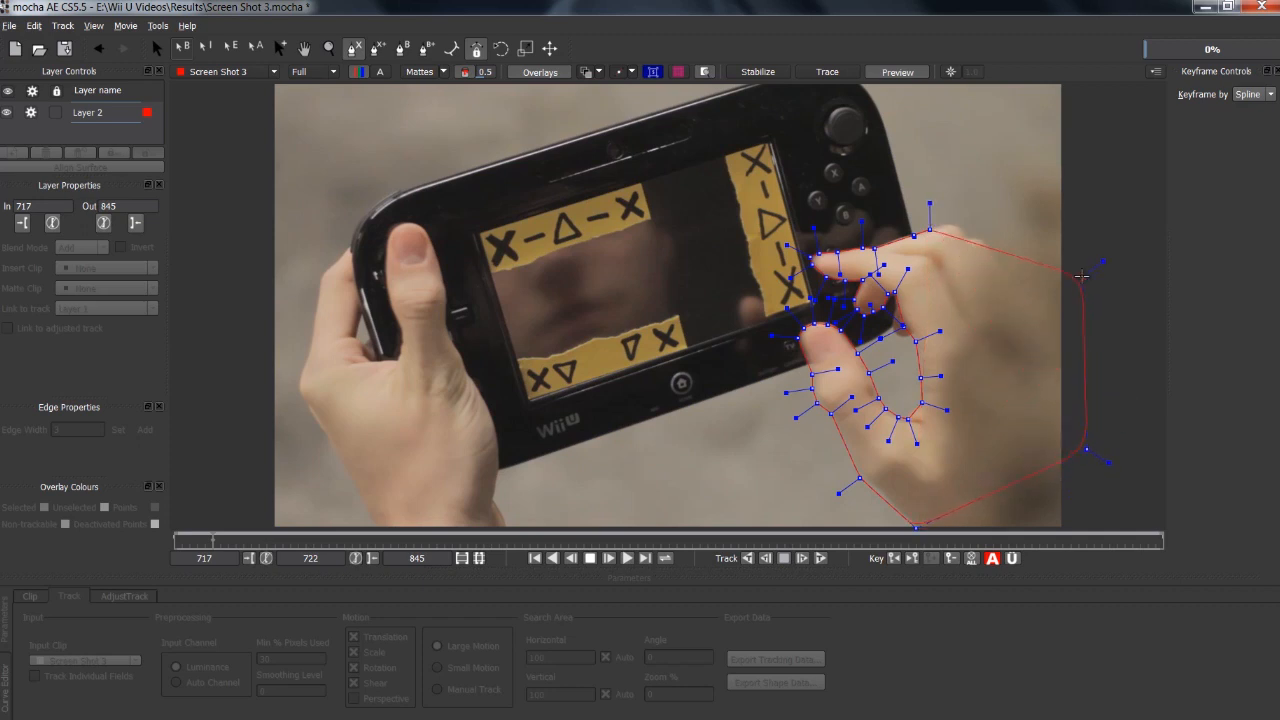
left_click(982, 238)
left_click(965, 229)
left_click(940, 222)
right_click(940, 222)
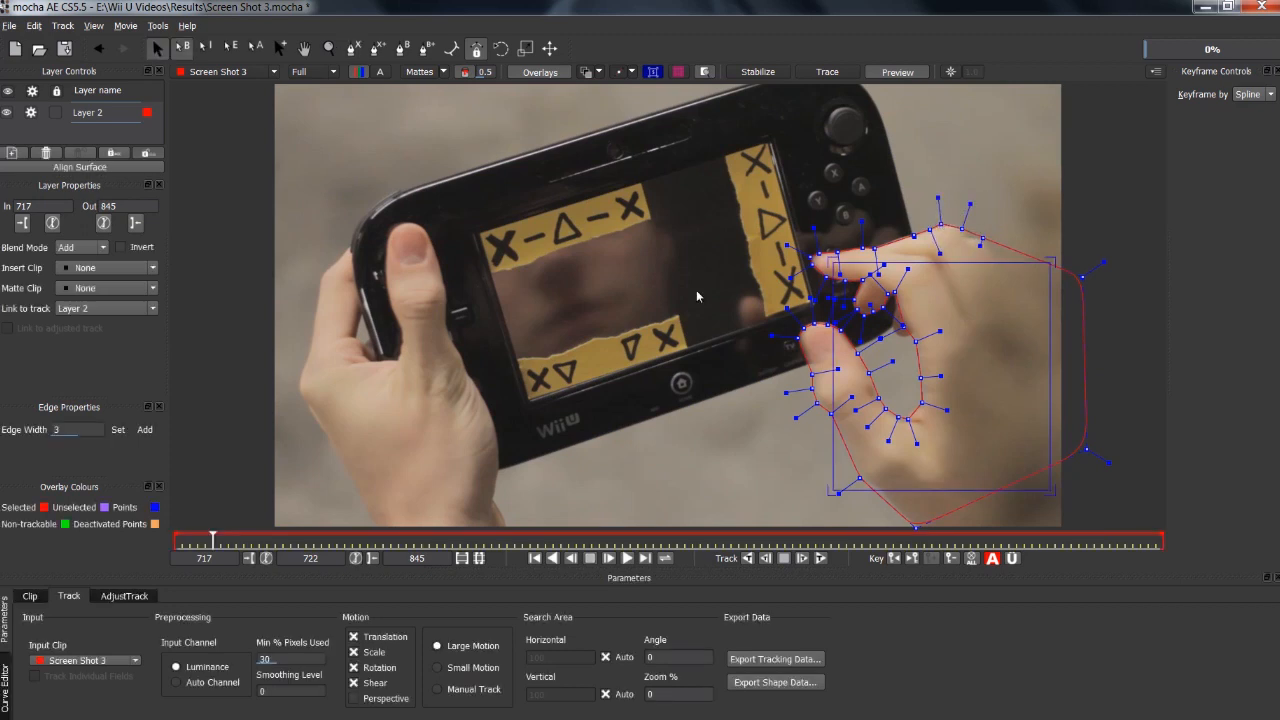
- Hide the planar surface and move the whole hand spline onto the hand's position at frame 727
left_click(652, 71)
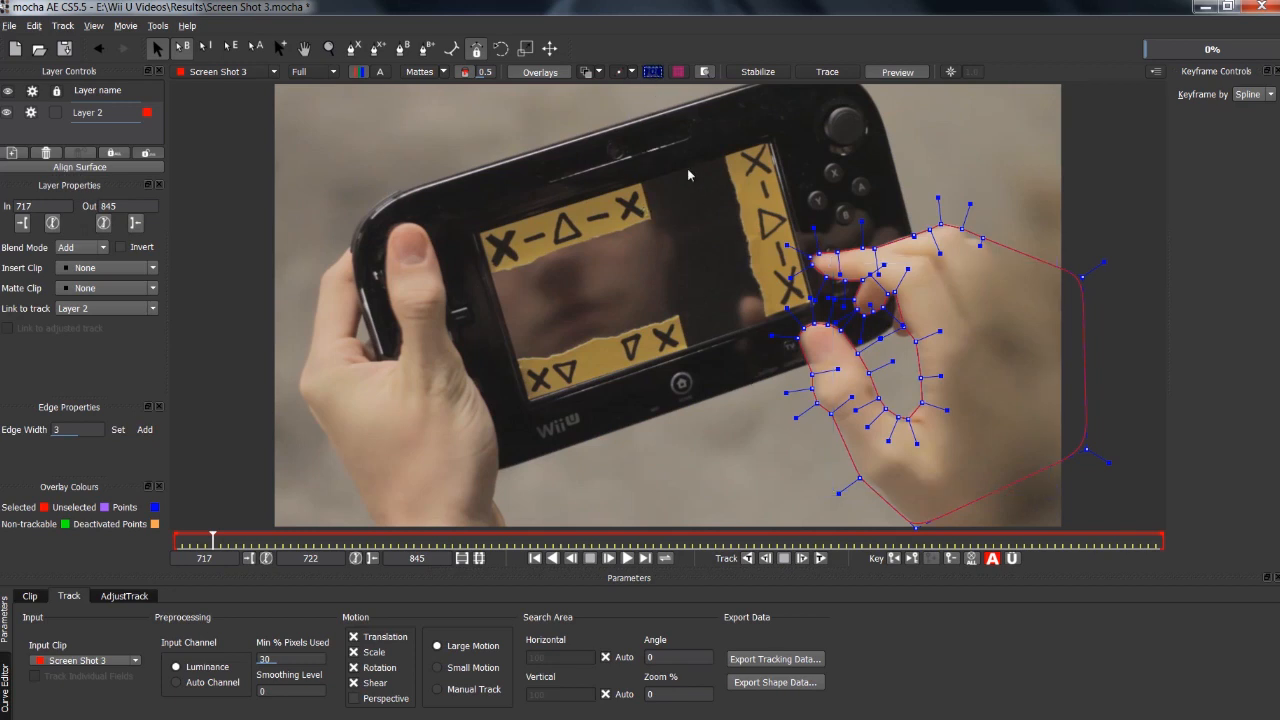
left_click(653, 72)
left_click_drag(213, 540, 249, 540)
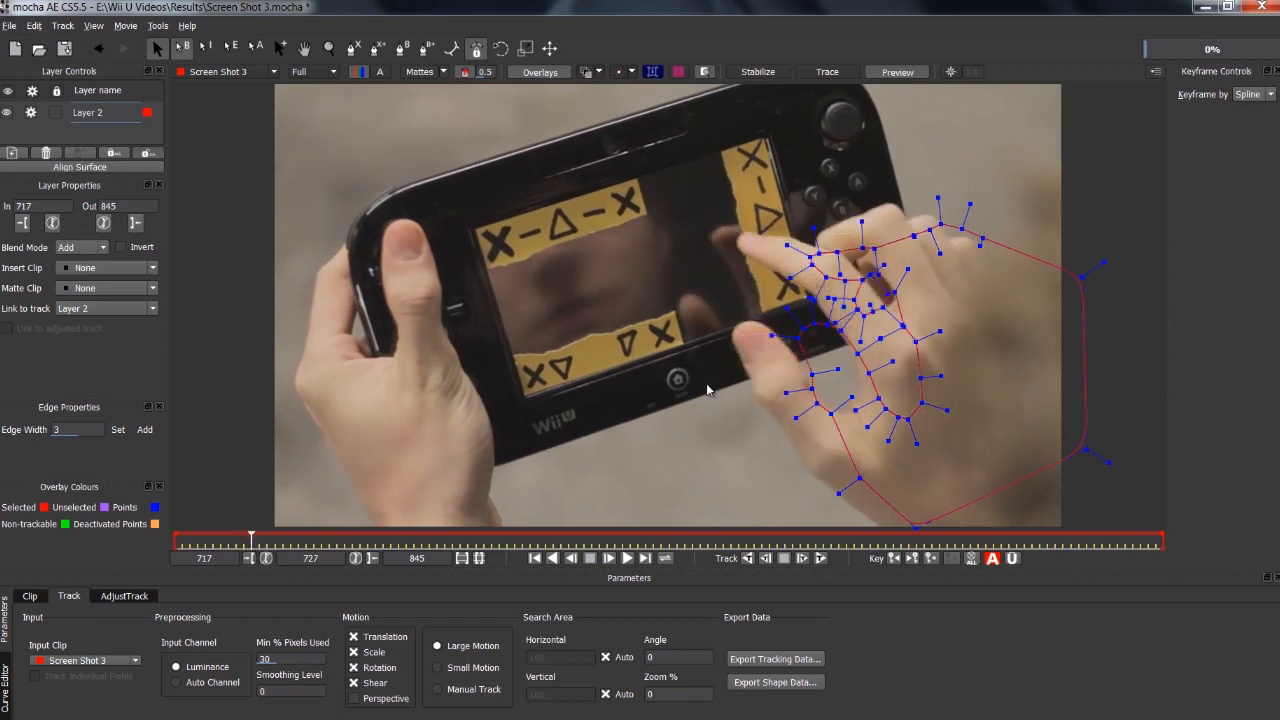
left_click_drag(862, 310, 1120, 510)
left_click_drag(941, 368, 1180, 556)
left_click_drag(920, 402, 845, 383)
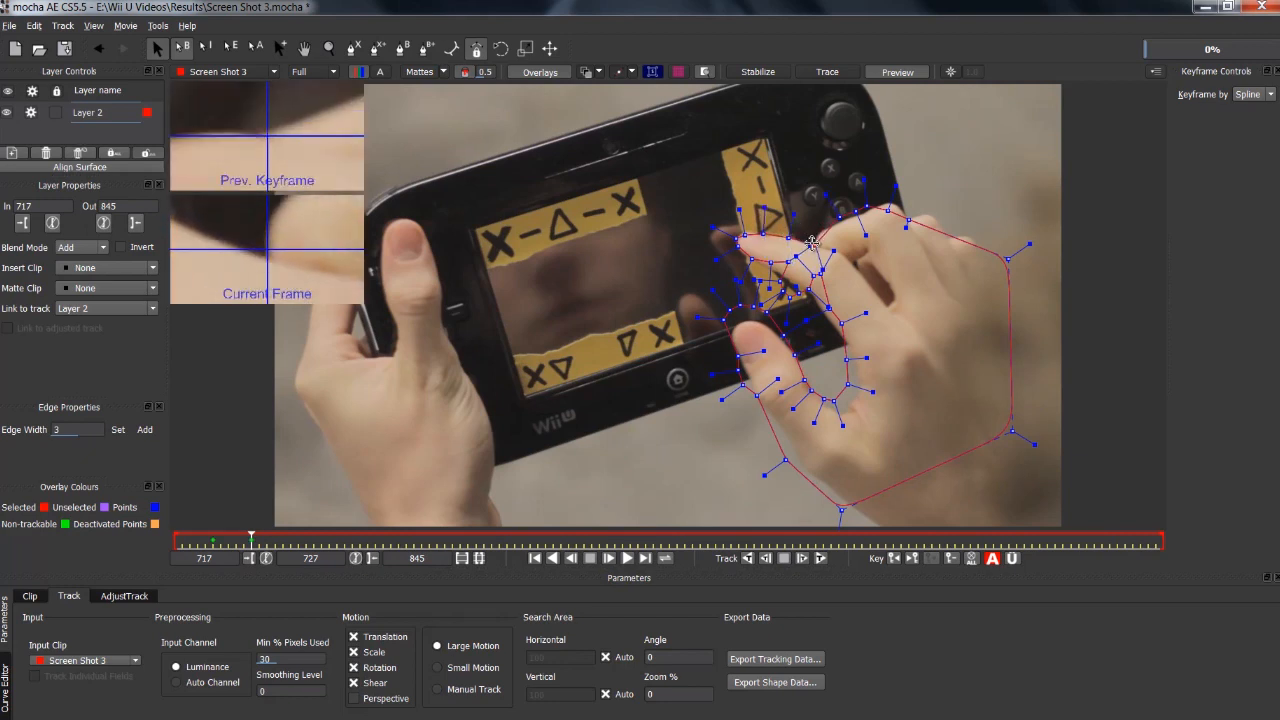
- Return to frame 722 and turn off tracking processing for Layer 2
left_click(244, 537)
left_click_drag(244, 537, 212, 556)
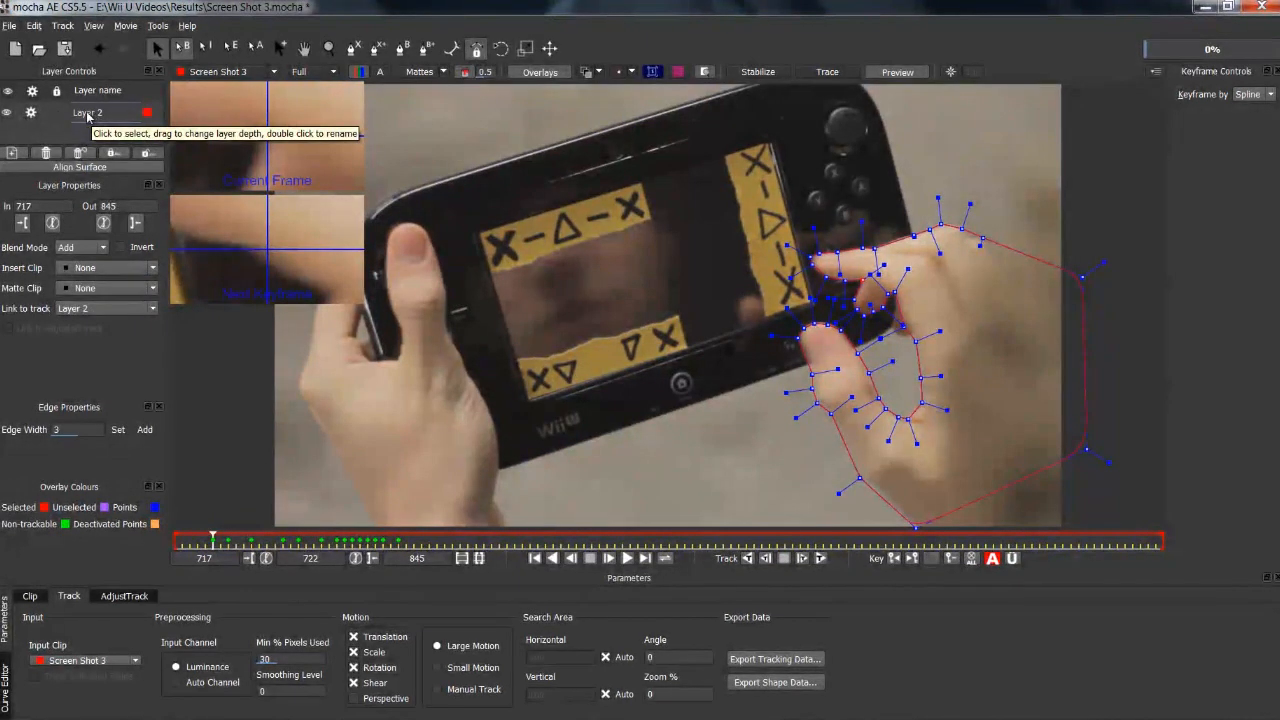
left_click(31, 113)
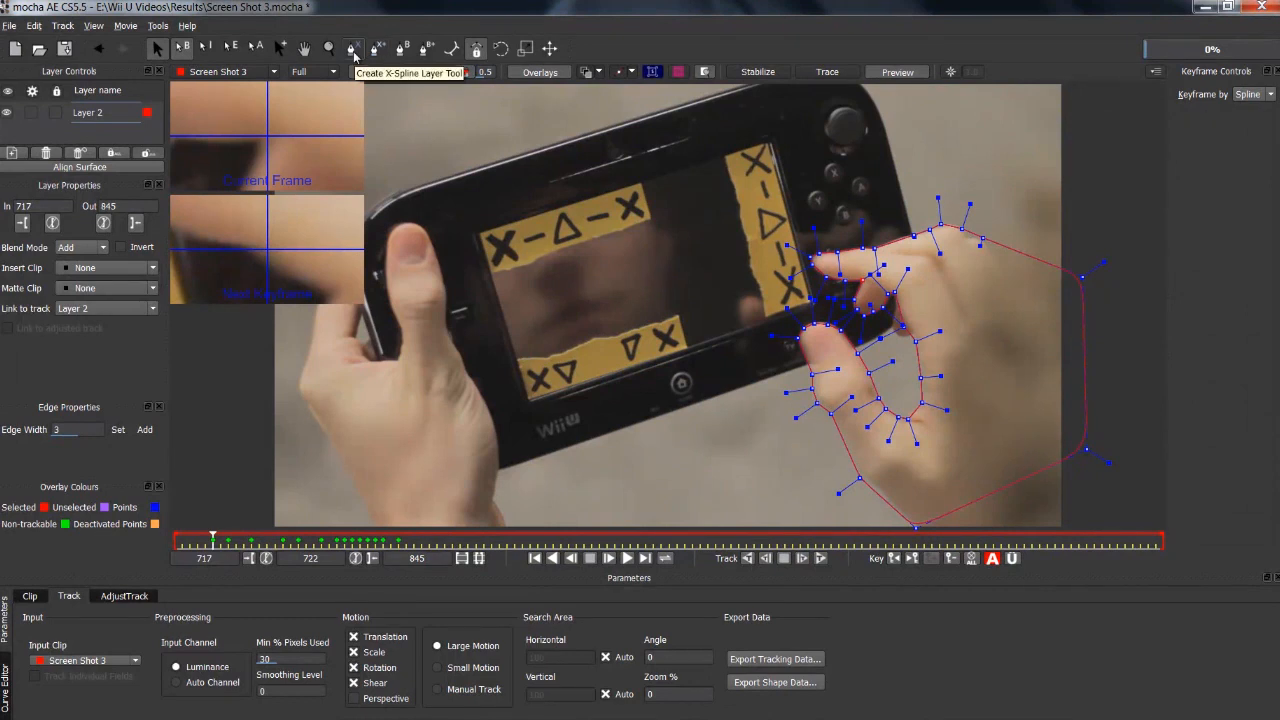
- Draw a closed four-point X-spline around the screen section of the gamepad on frame 717 as a new layer
key("Home")
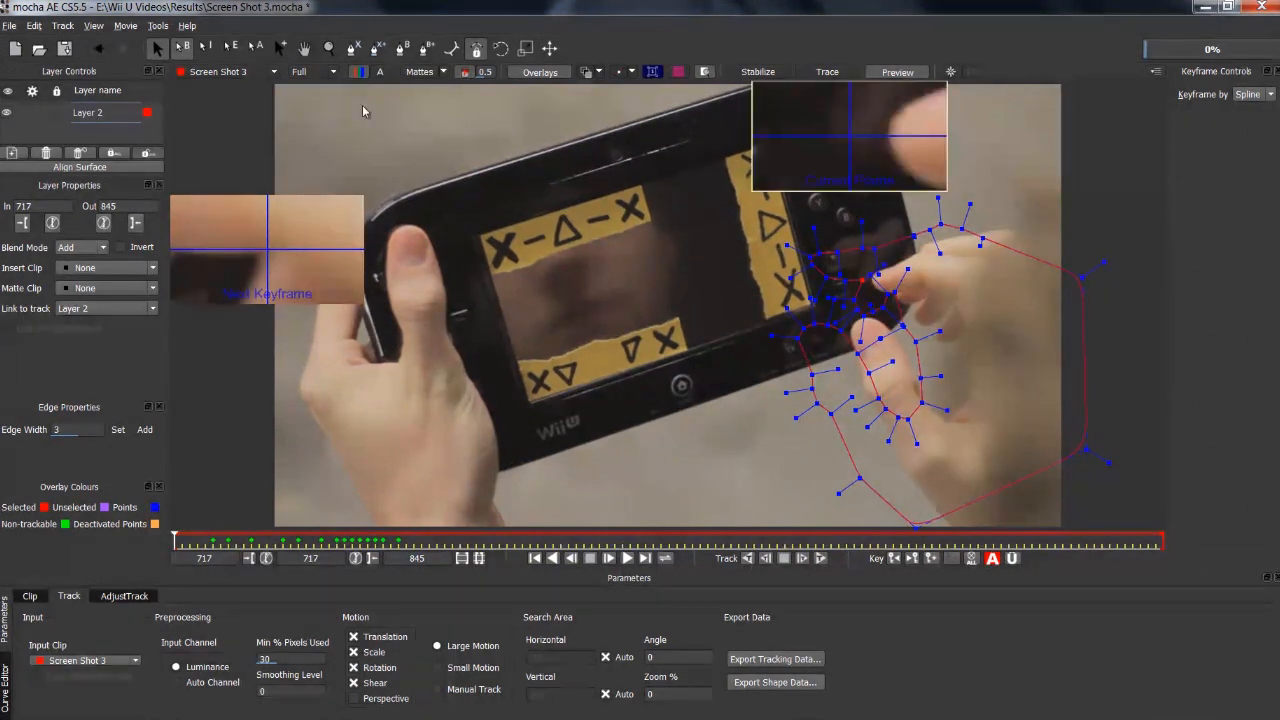
left_click(353, 48)
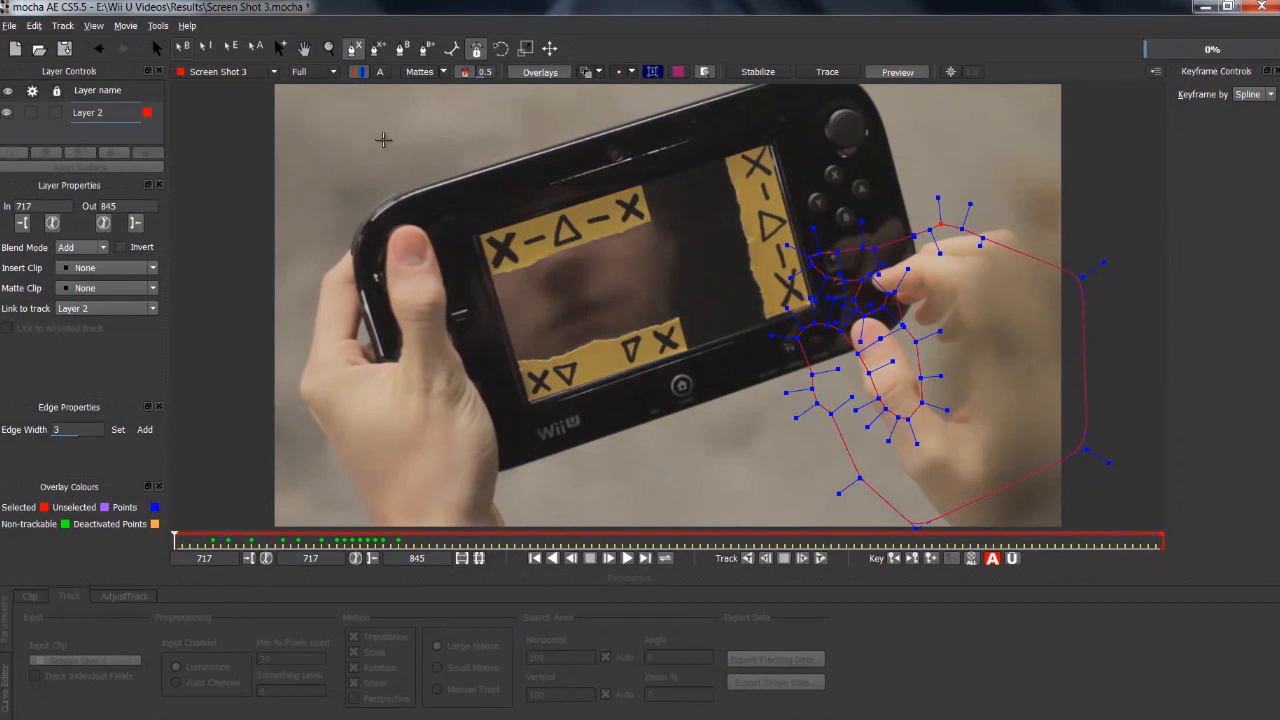
left_click(435, 185)
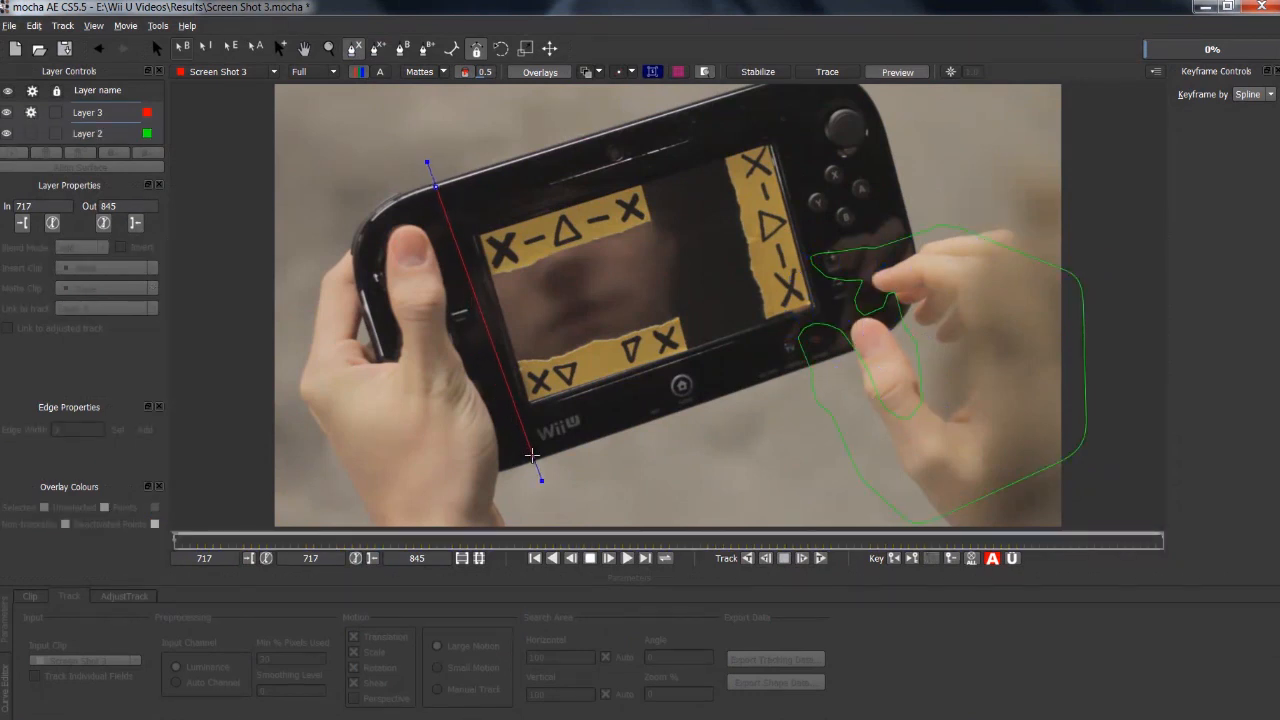
left_click(529, 460)
left_click_drag(805, 355, 850, 353)
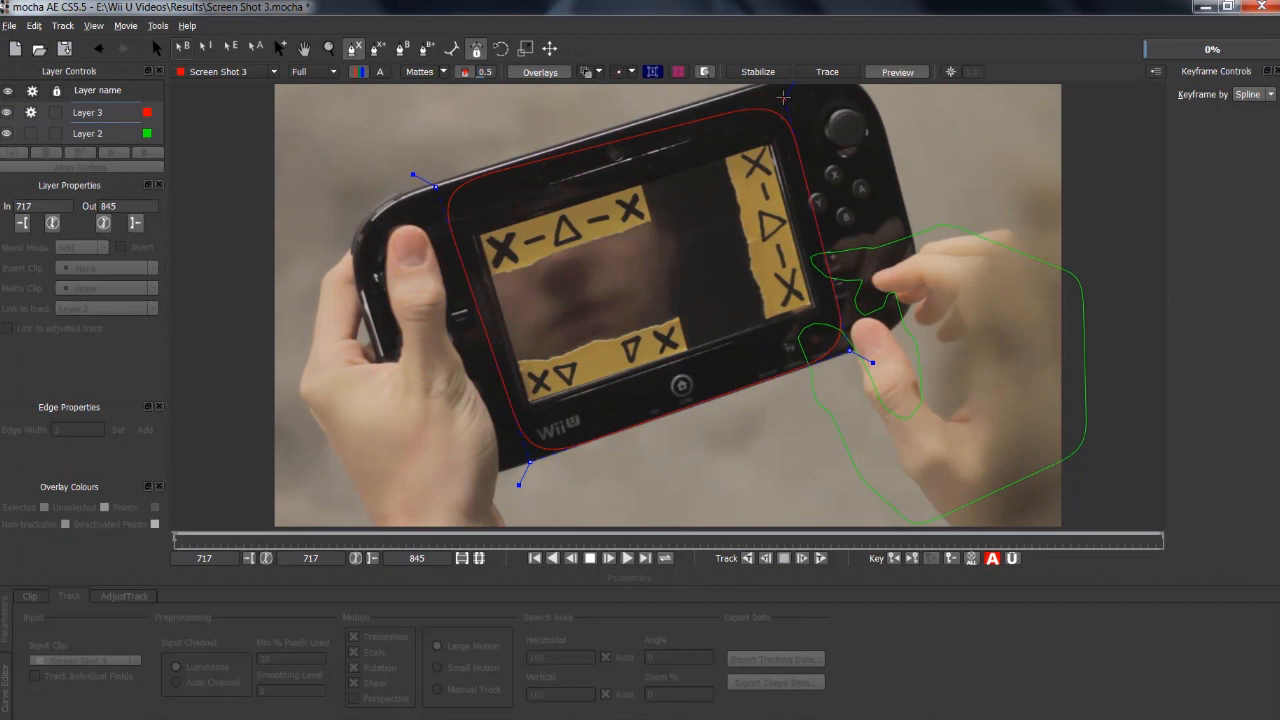
left_click_drag(790, 100, 786, 115)
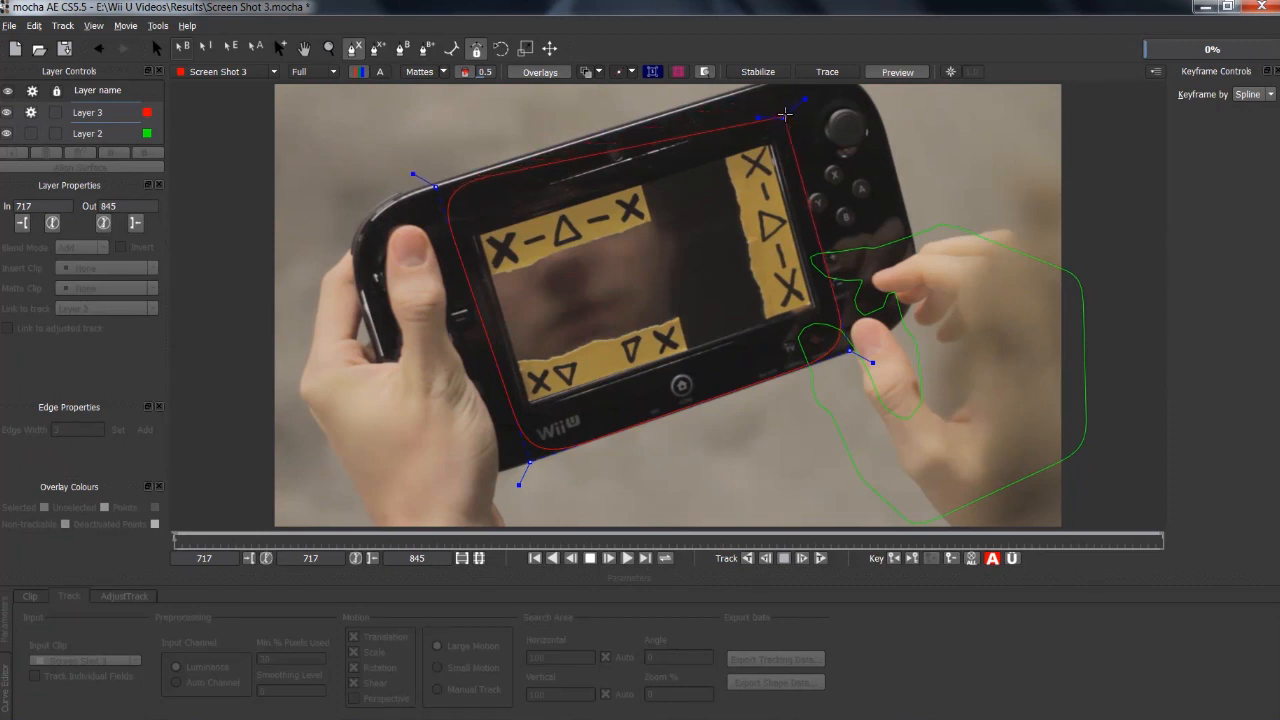
right_click(785, 115)
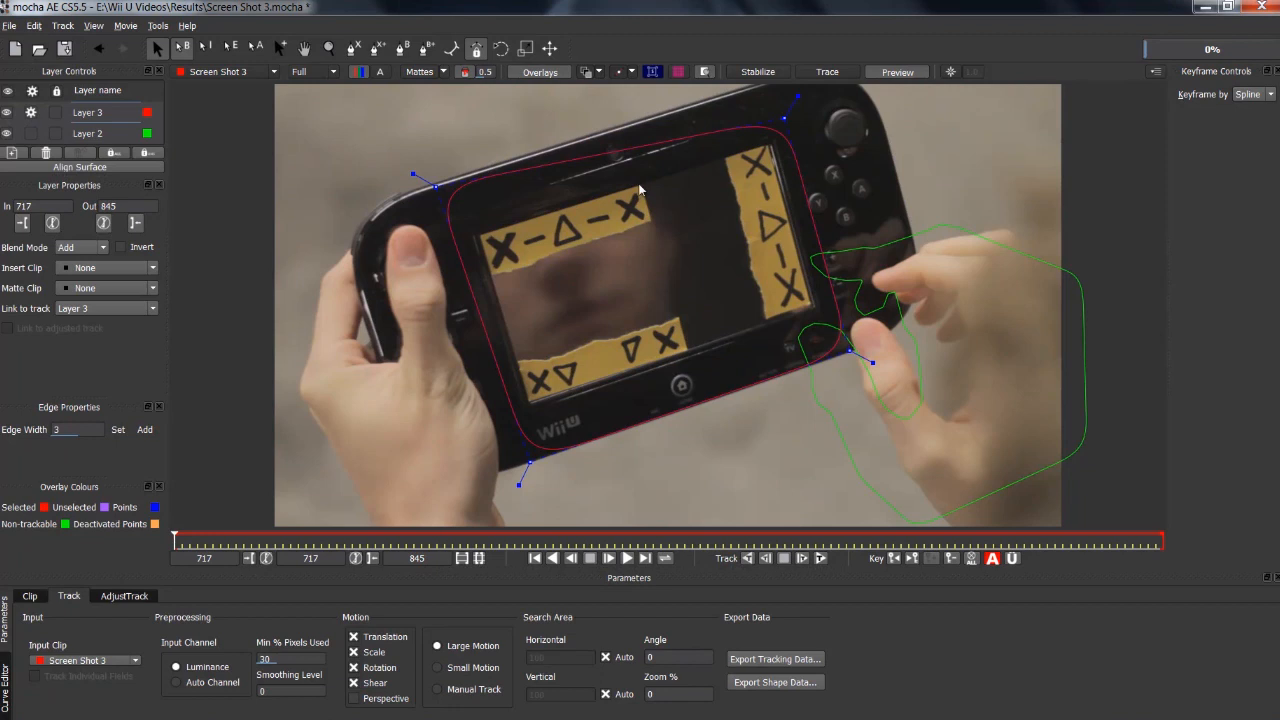
- Show Layer 3's planar surface and align its four corners with the corners of the gamepad's screen
left_click(652, 72)
left_click_drag(485, 162, 473, 233)
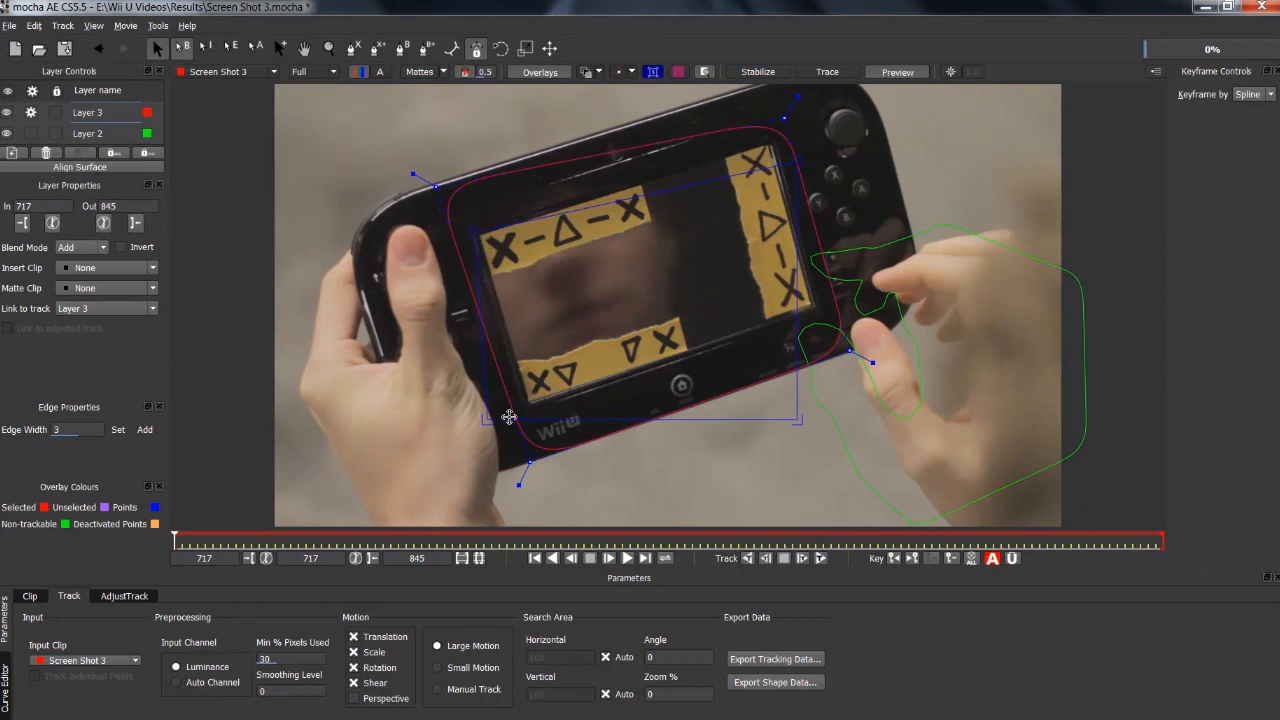
left_click_drag(488, 421, 526, 411)
left_click_drag(797, 419, 811, 323)
left_click_drag(800, 163, 774, 146)
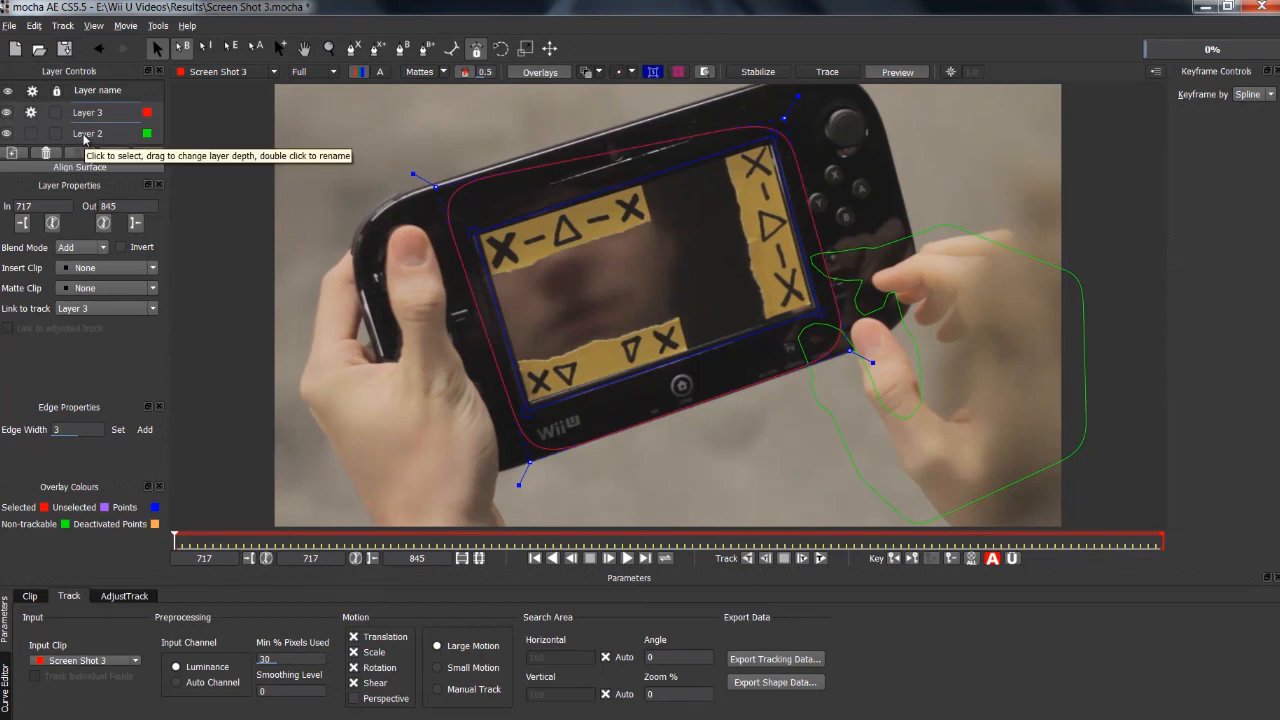
- Move Layer 2 above Layer 3 in the layer stack and track Layer 3 forwards from frame 717
left_click_drag(85, 140, 92, 114)
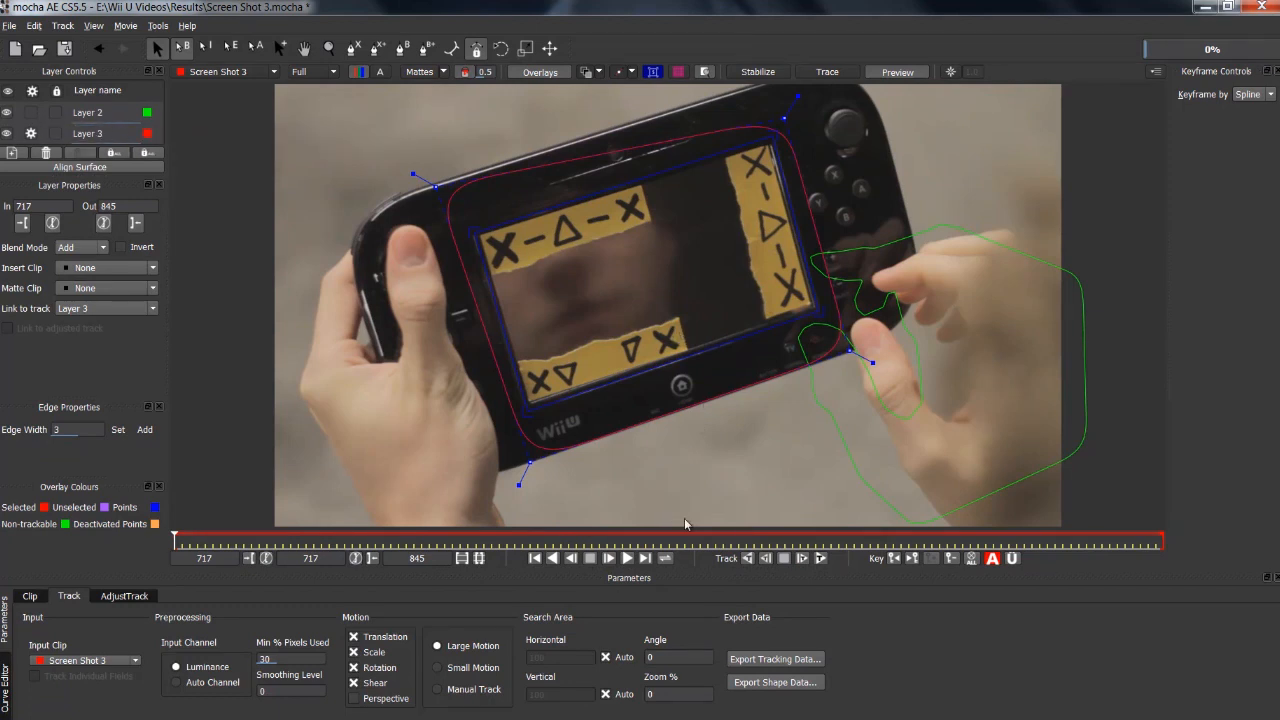
left_click(820, 559)
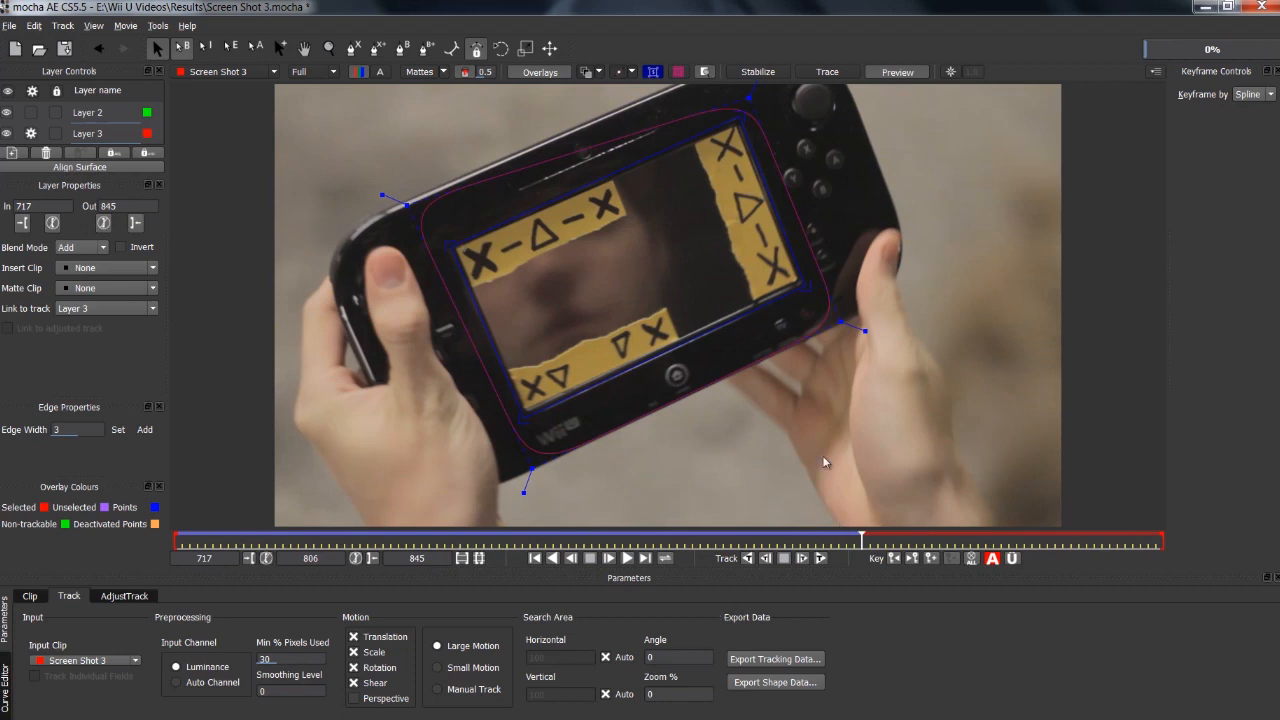
- Export Layer 3's tracking data to the clipboard as After Effects Corner Pin [supports motion blur]
left_click(775, 659)
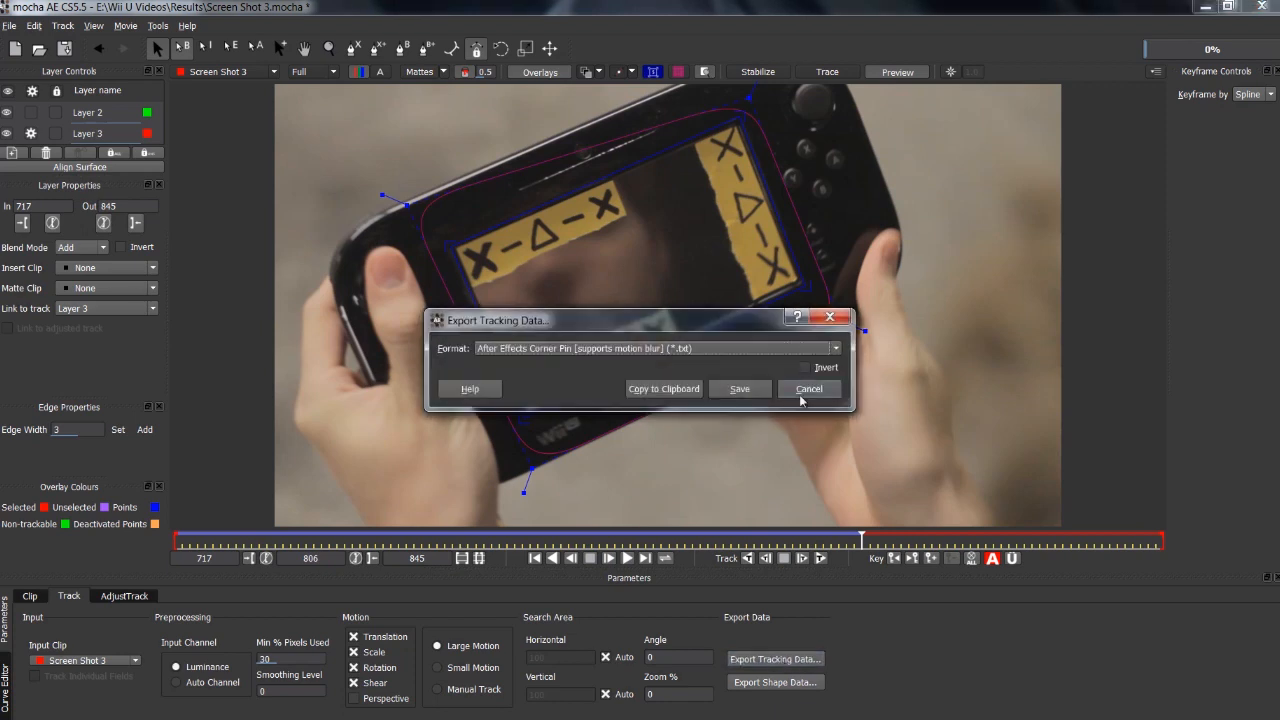
left_click(836, 349)
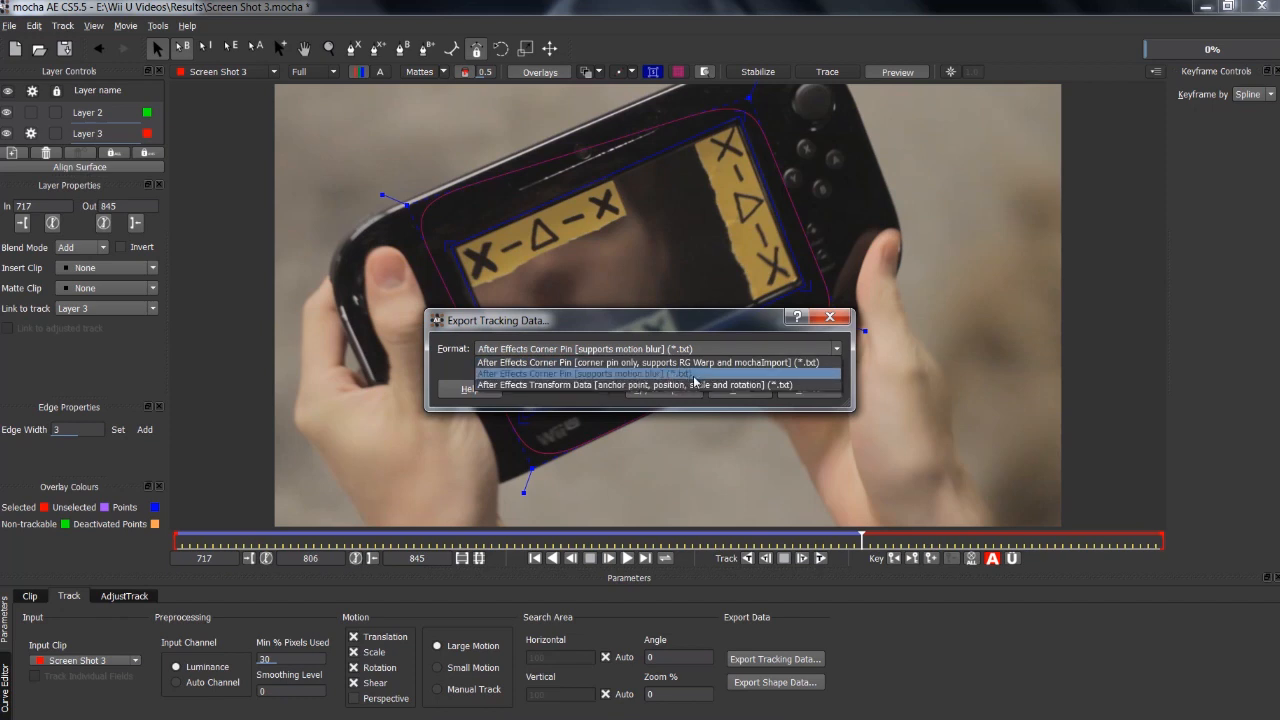
left_click(621, 375)
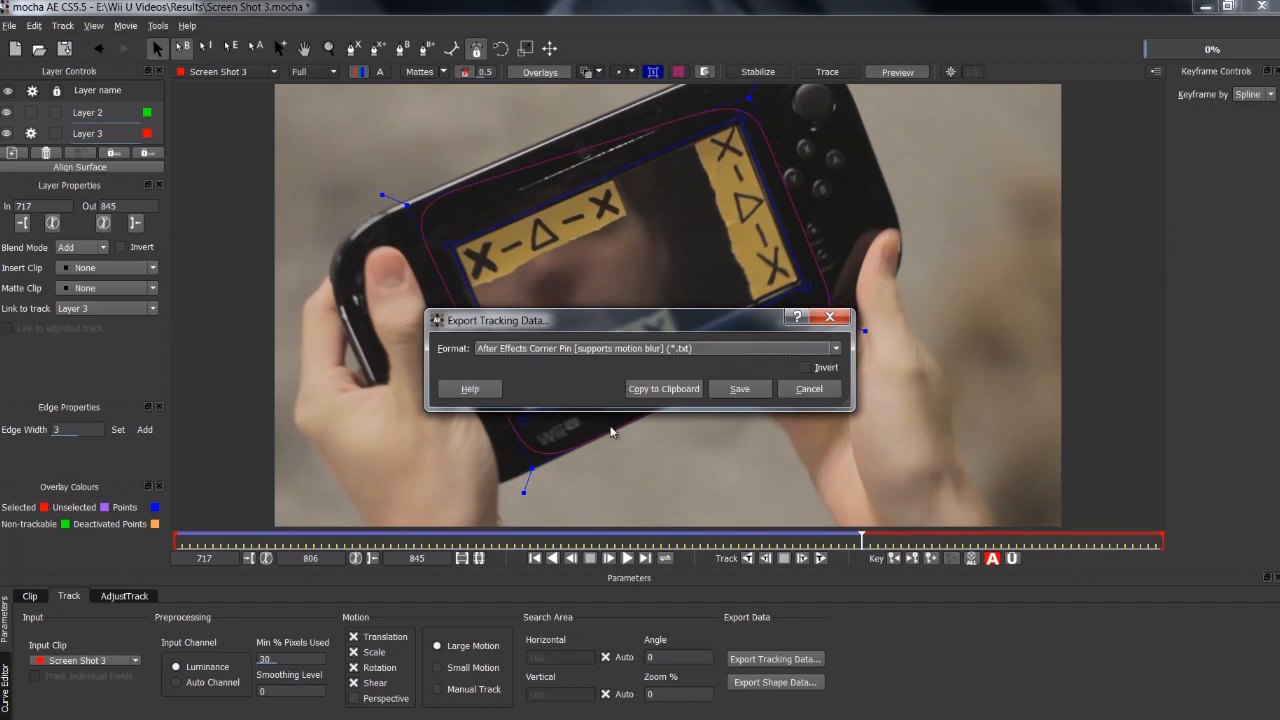
left_click(655, 392)
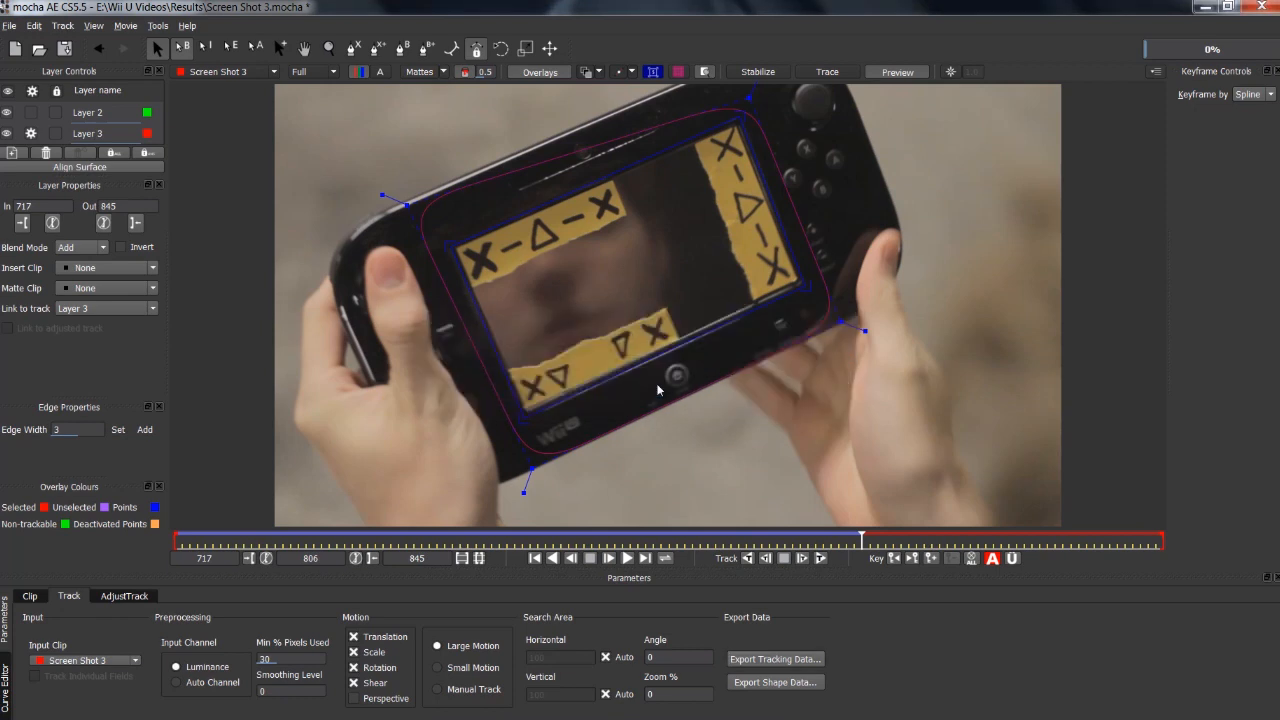
- Switch to After Effects and paste the corner pin tracking data onto the NOSE layer
left_click(167, 706)
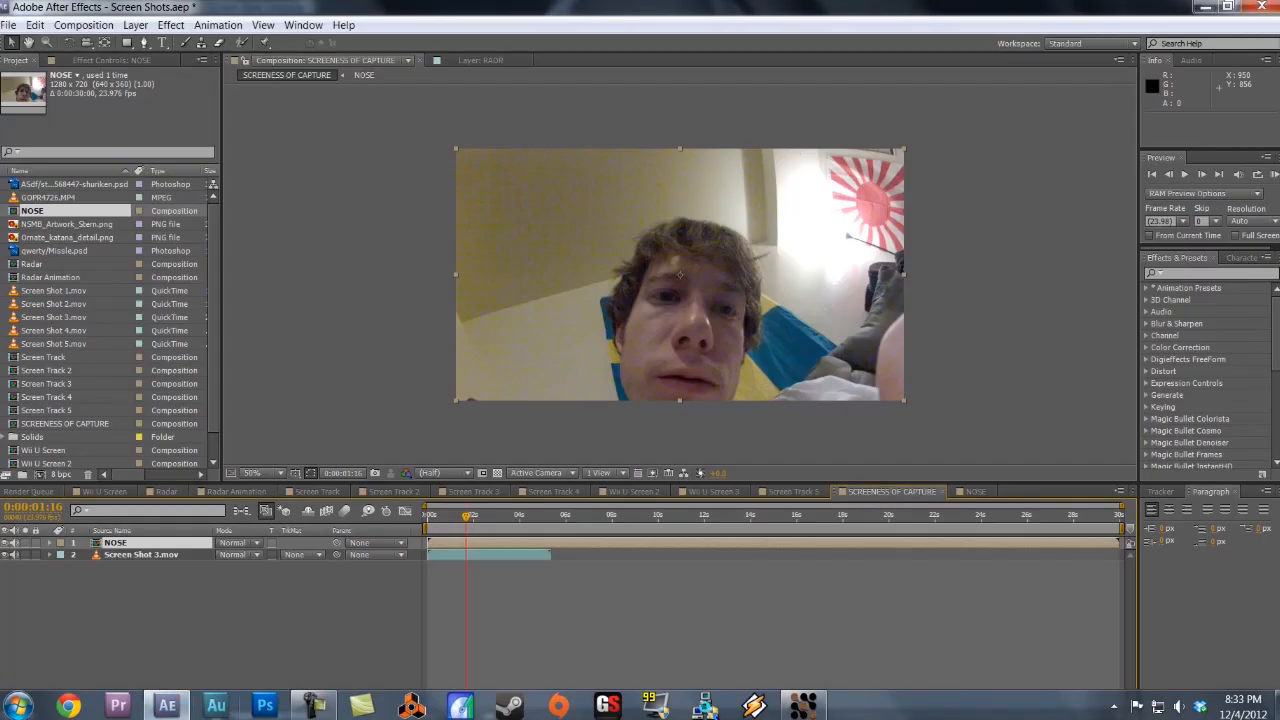
left_click(113, 545)
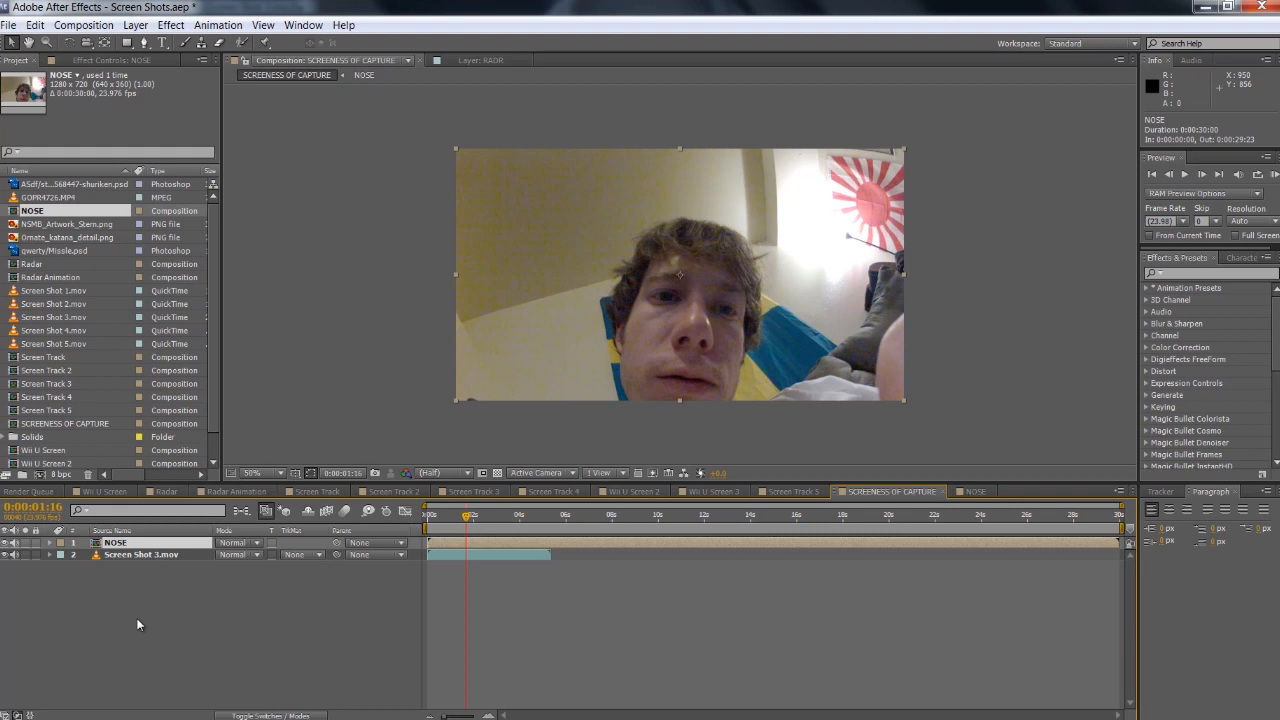
key("ctrl+v")
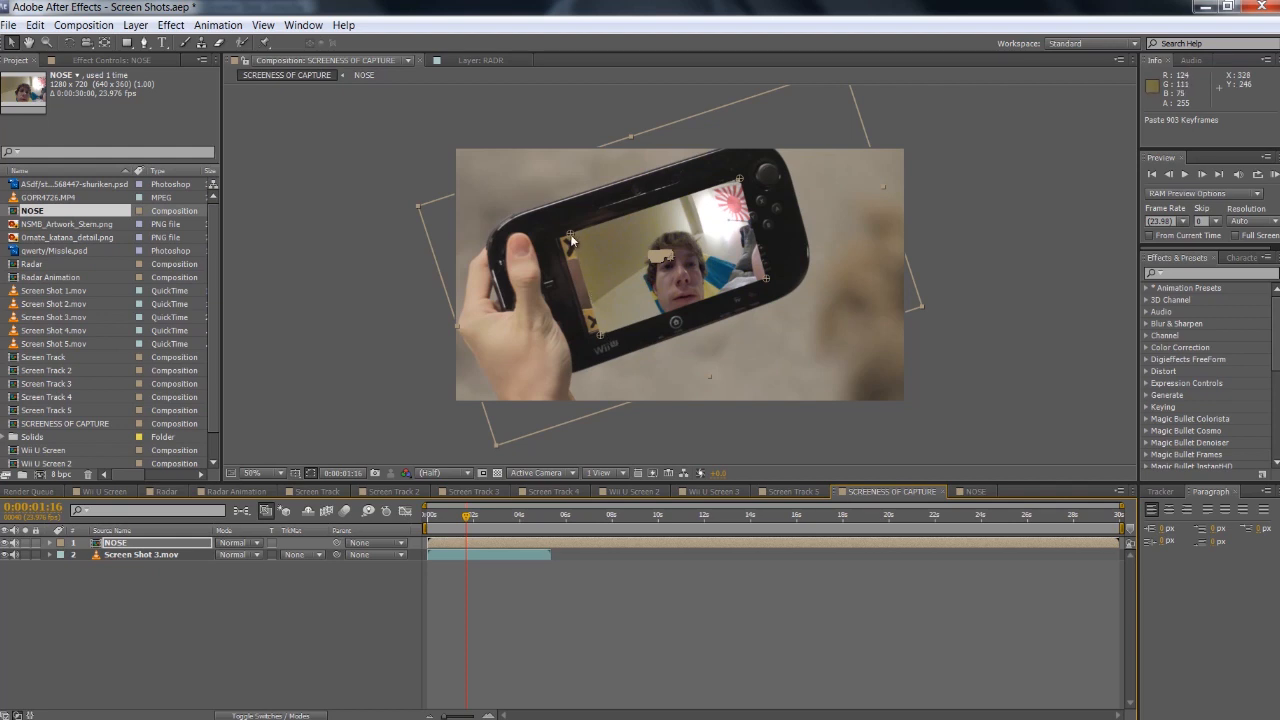
- Pull the NOSE layer's upper-left corner pin outward over the exposed tape, try the same with the lower-left pin, and undo that last change
left_click_drag(571, 236, 557, 237)
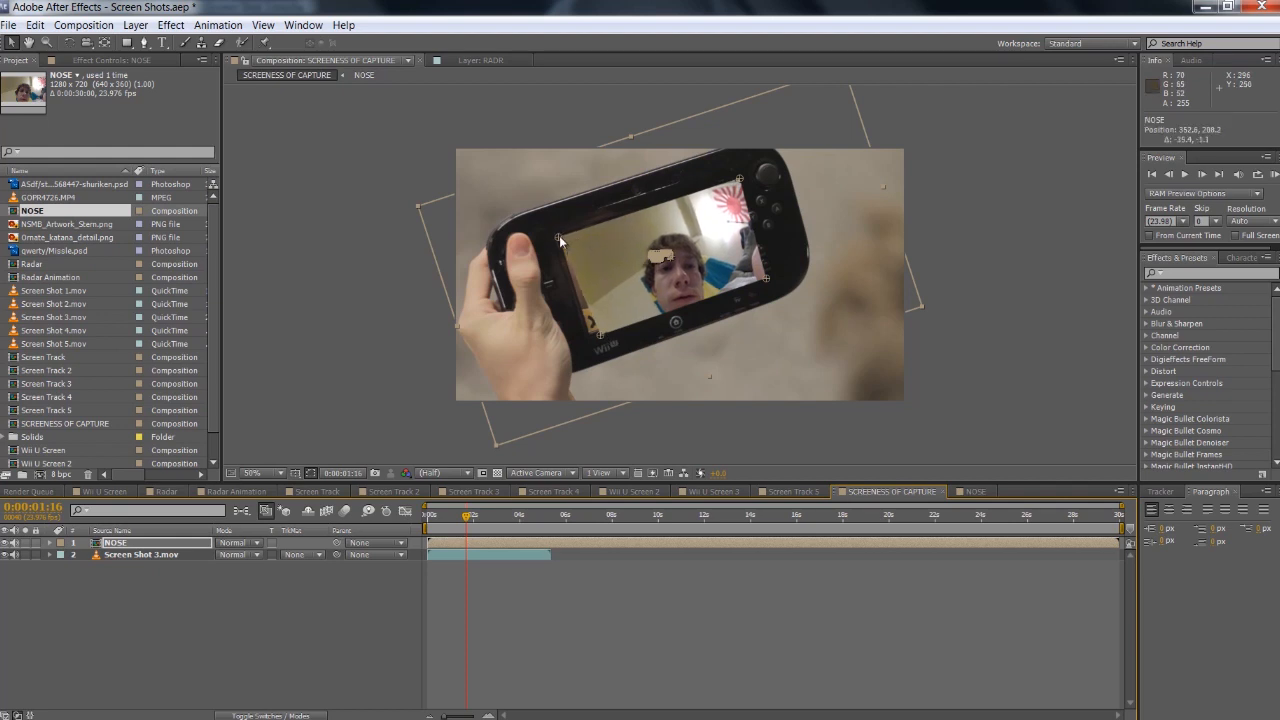
left_click_drag(599, 334, 591, 336)
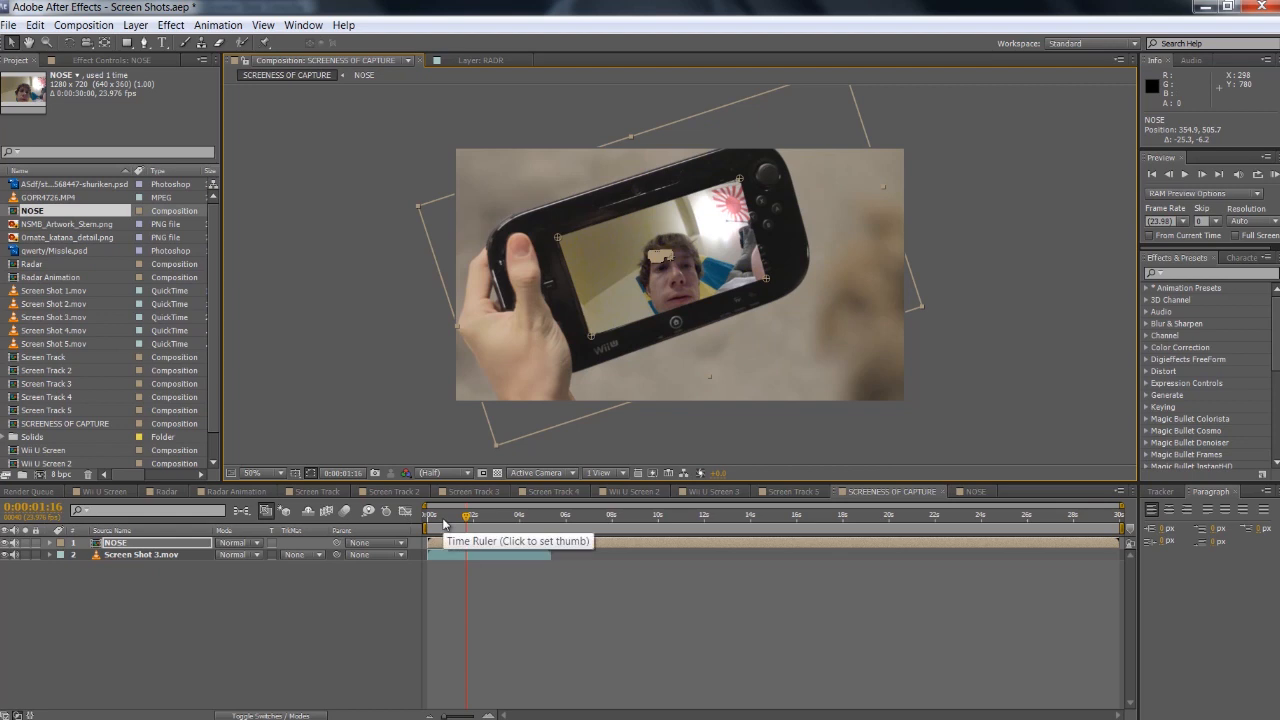
key("z")
key("ctrl+z")
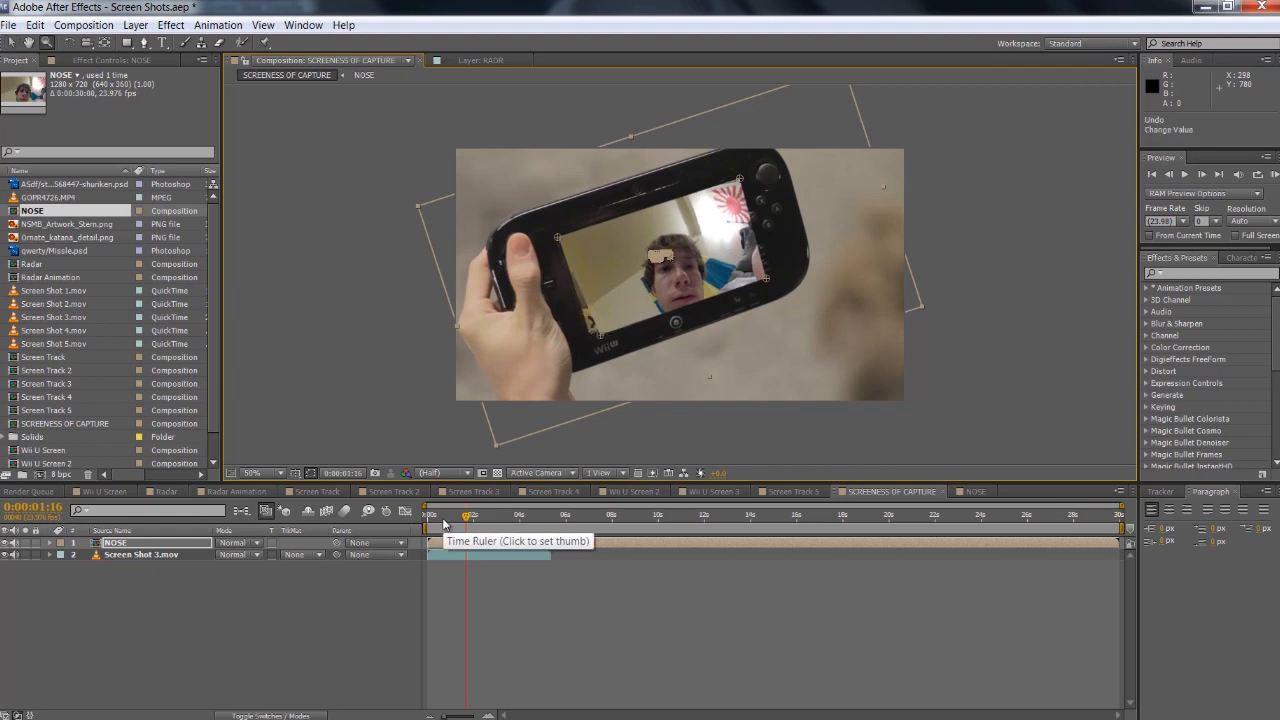
- End the work area at the end of the Screen Shot 3.mov clip and RAM preview it from the start
left_click(430, 516)
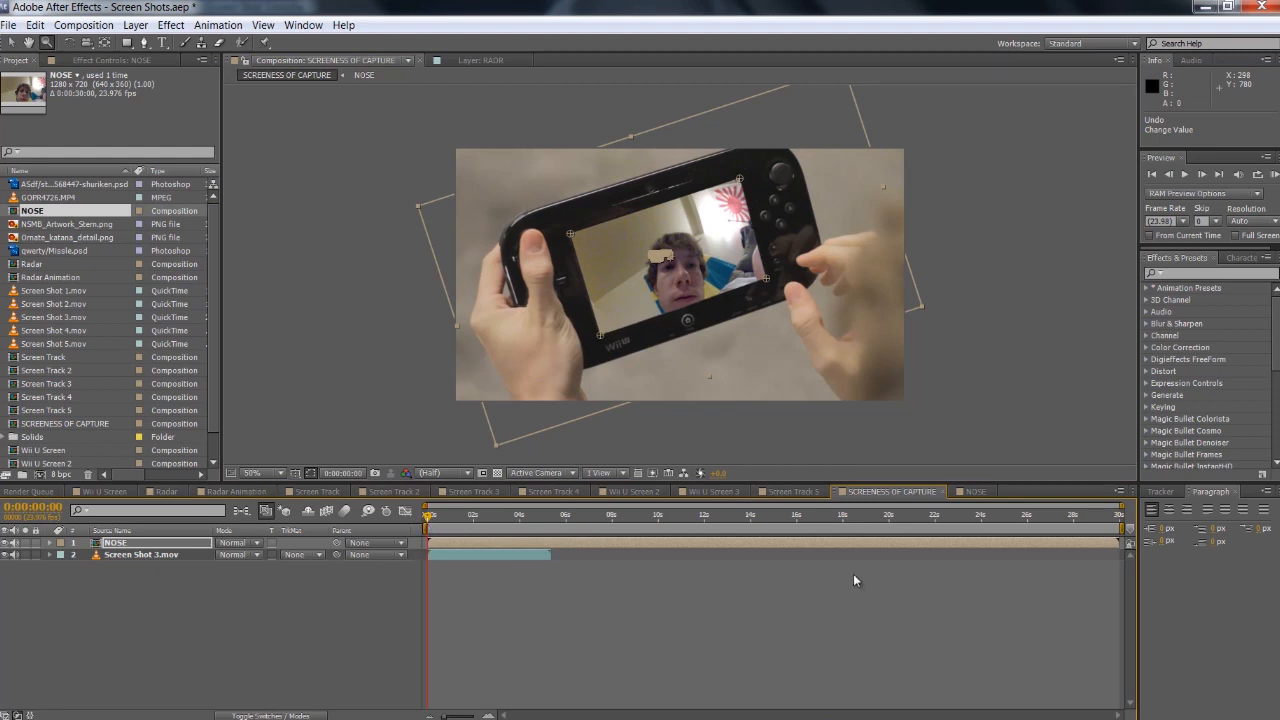
left_click_drag(1118, 528, 553, 528)
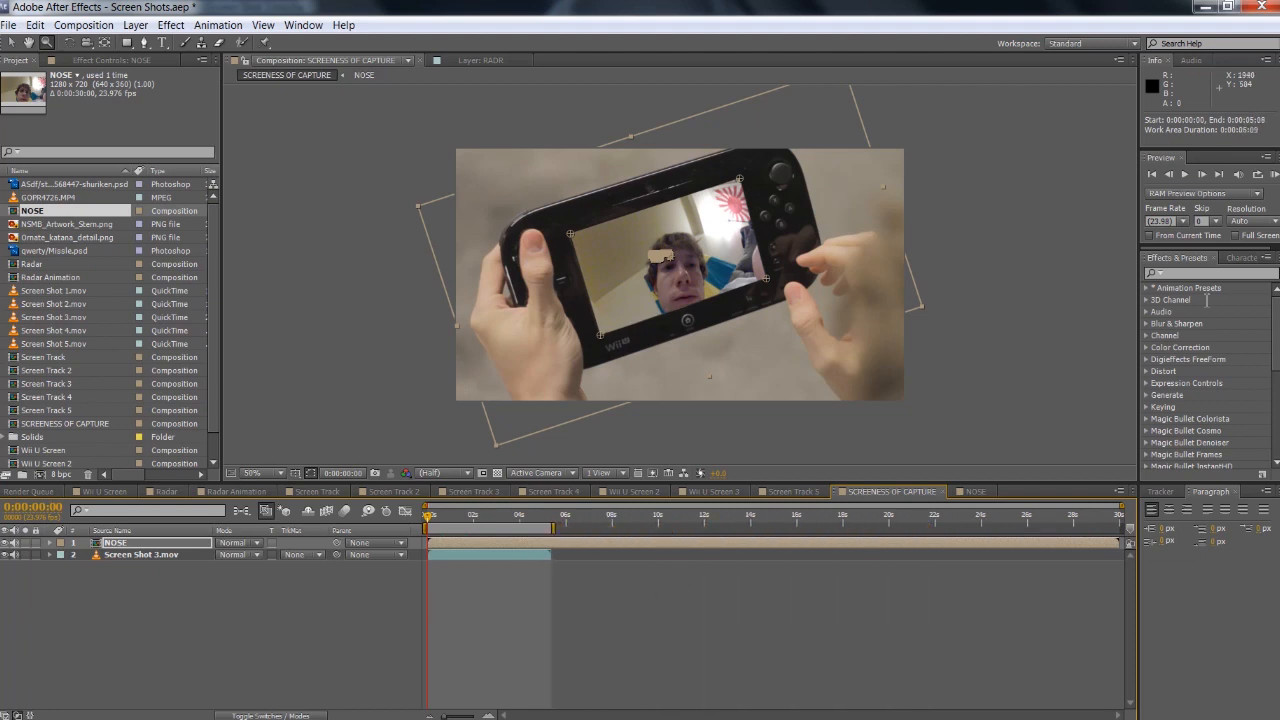
left_click(1271, 178)
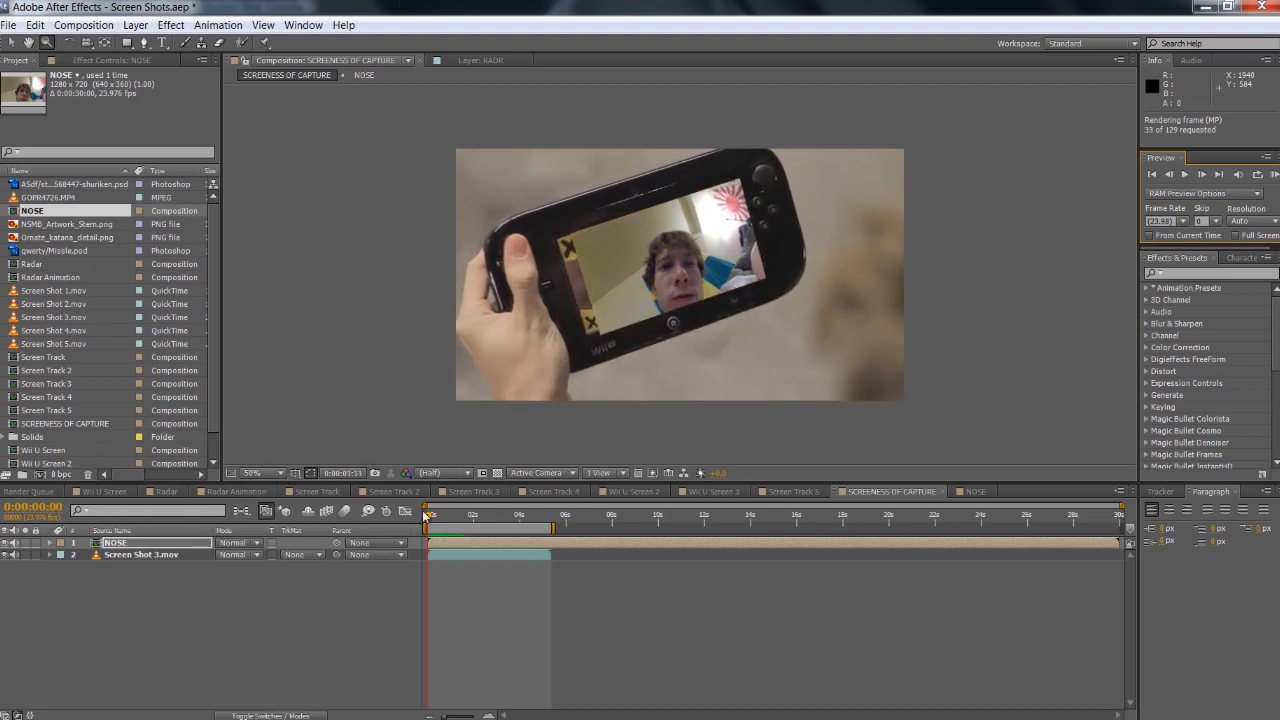
- Paste the copied corner pin tracking data onto the NOSE layer again and RAM preview the composition
left_click(344, 576)
left_click(109, 545)
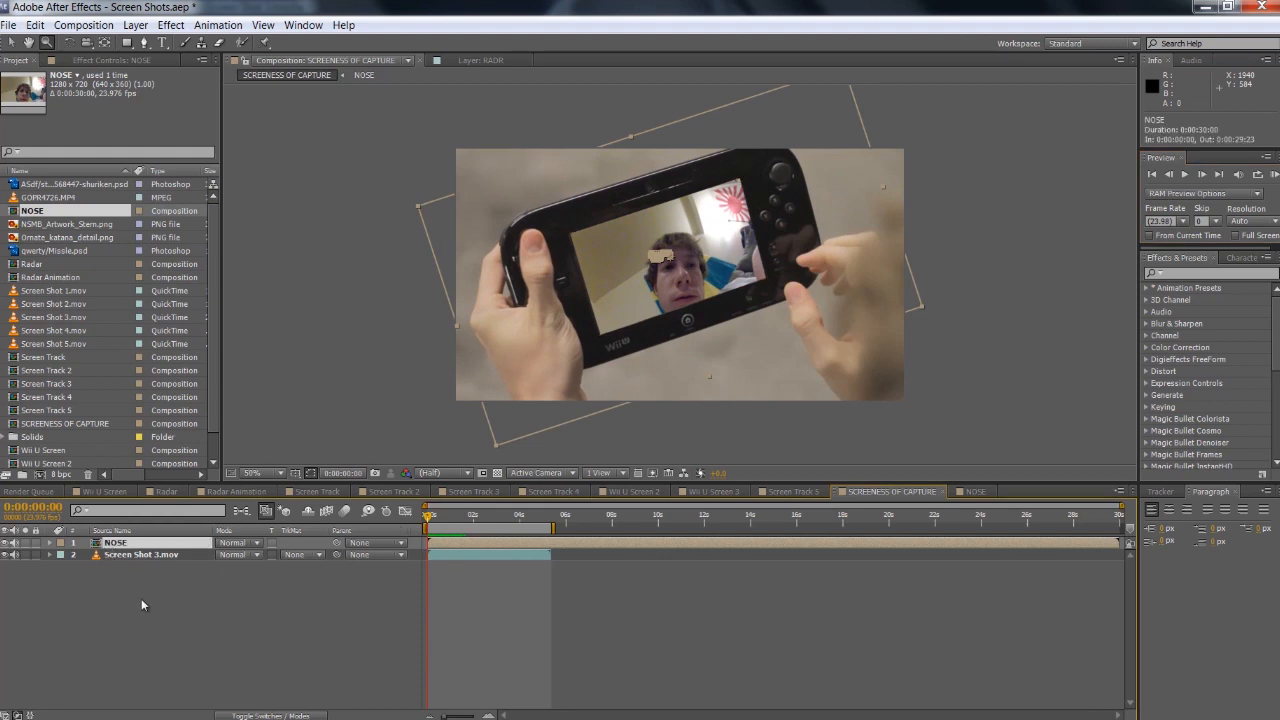
key("ctrl+v")
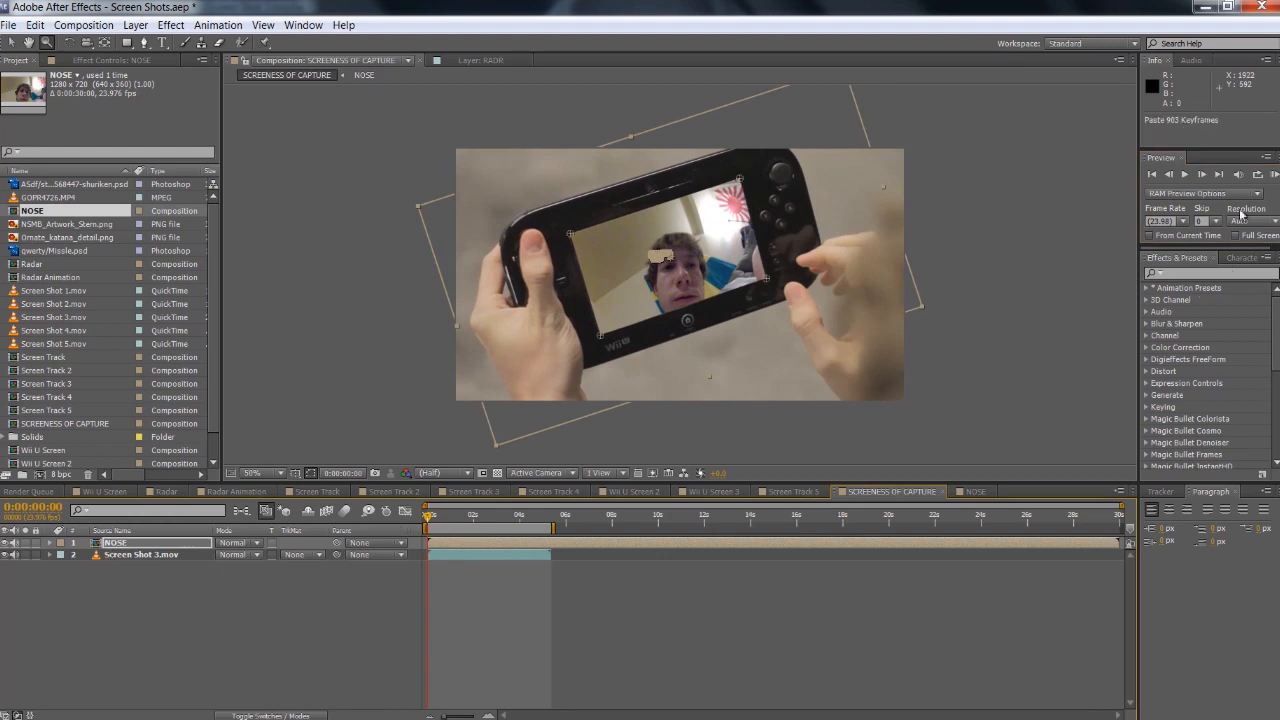
key("KP_0")
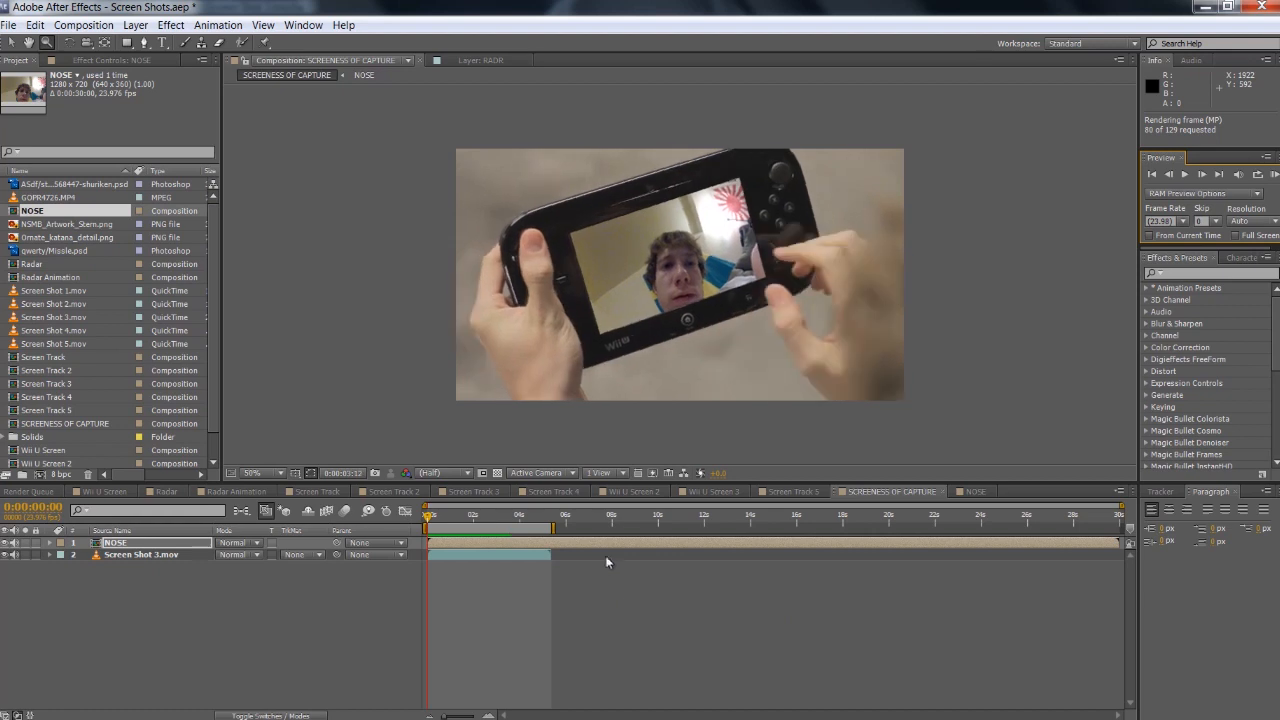
- Shorten the work area to about 0:00:03:12, trim Screen Shot 3.mov to end at 0:00:03:15, and preview from the start
left_click_drag(555, 535, 510, 534)
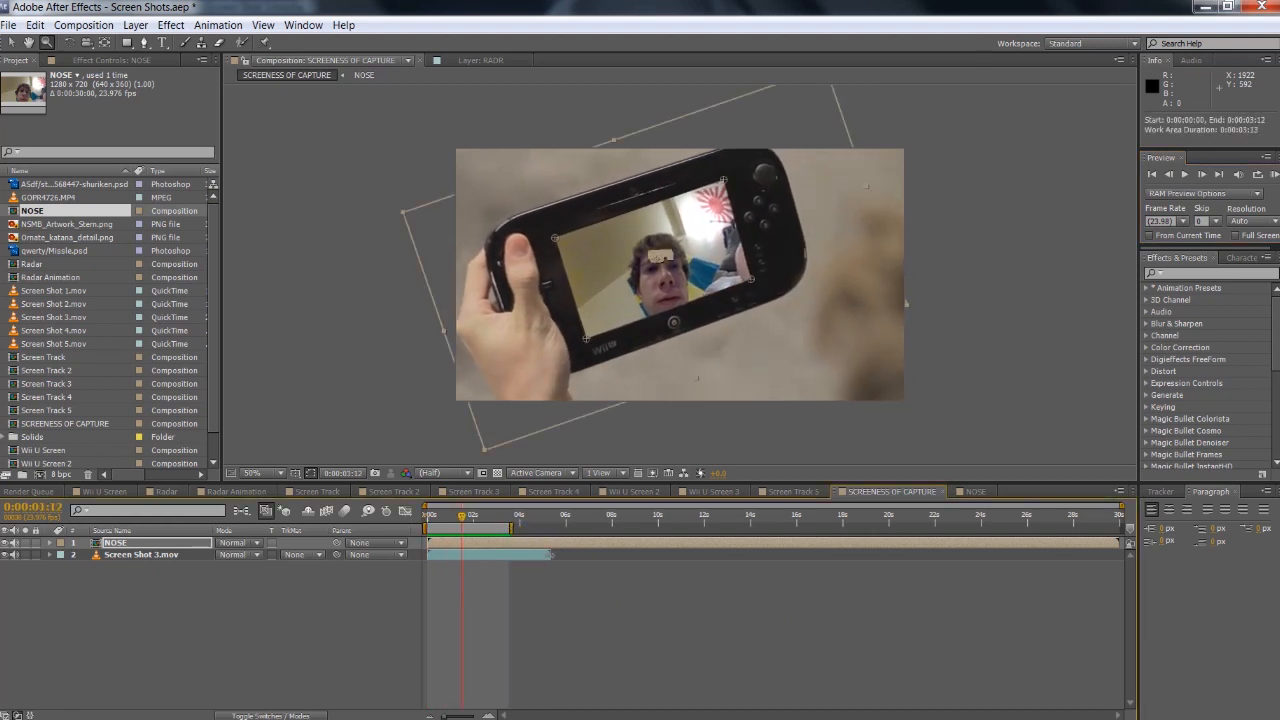
left_click(523, 554)
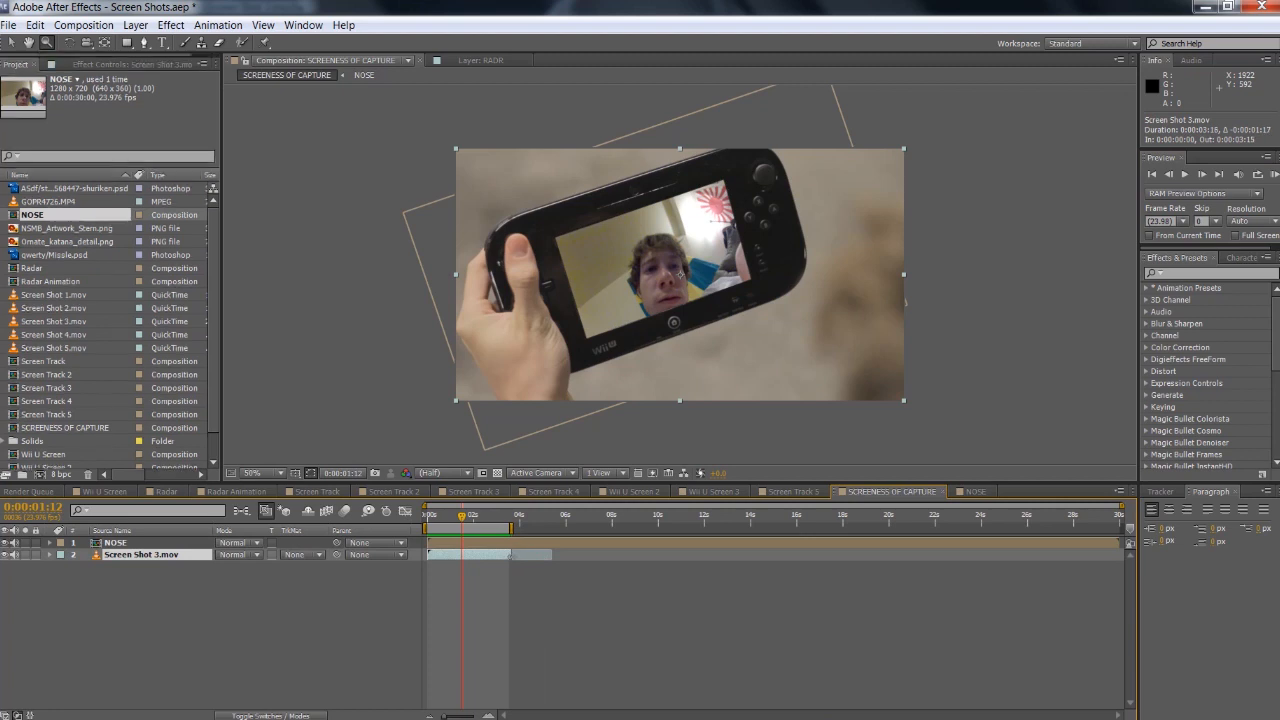
left_click_drag(450, 525, 428, 520)
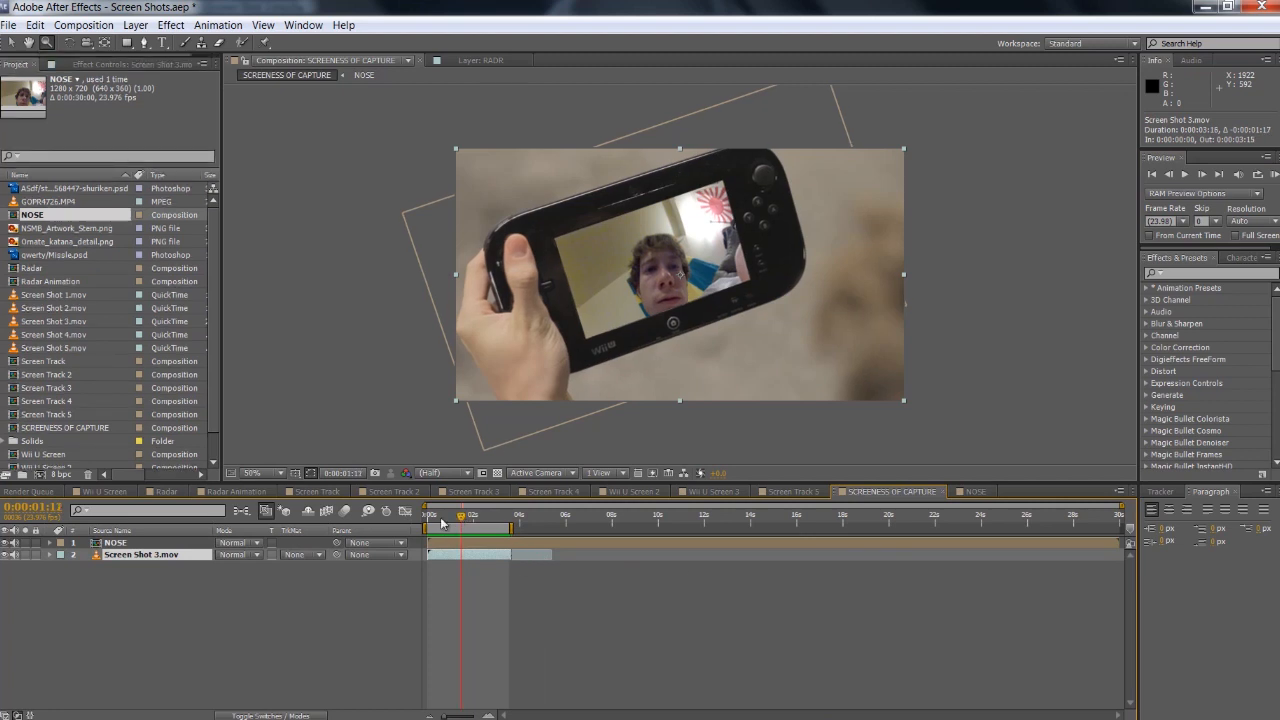
left_click(388, 596)
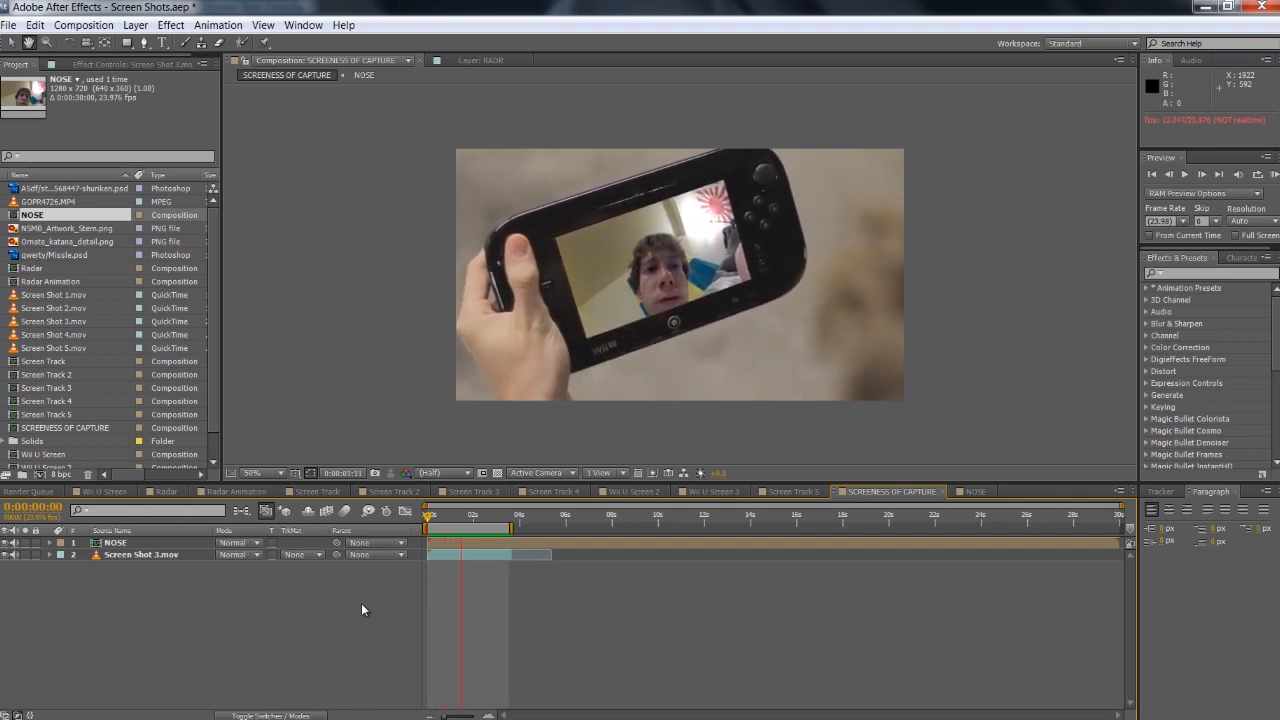
- Duplicate the Screen Shot 3.mov layer and place the copy above NOSE in the layer stack
left_click(135, 557)
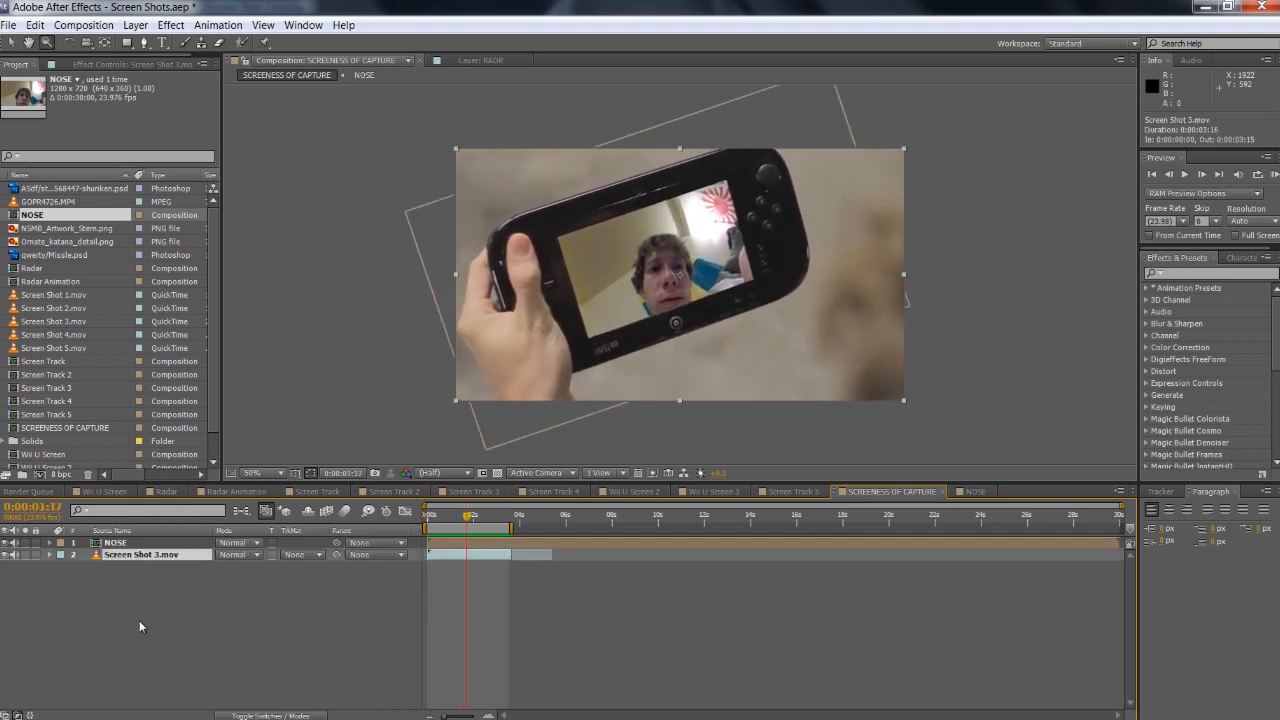
key("ctrl+d")
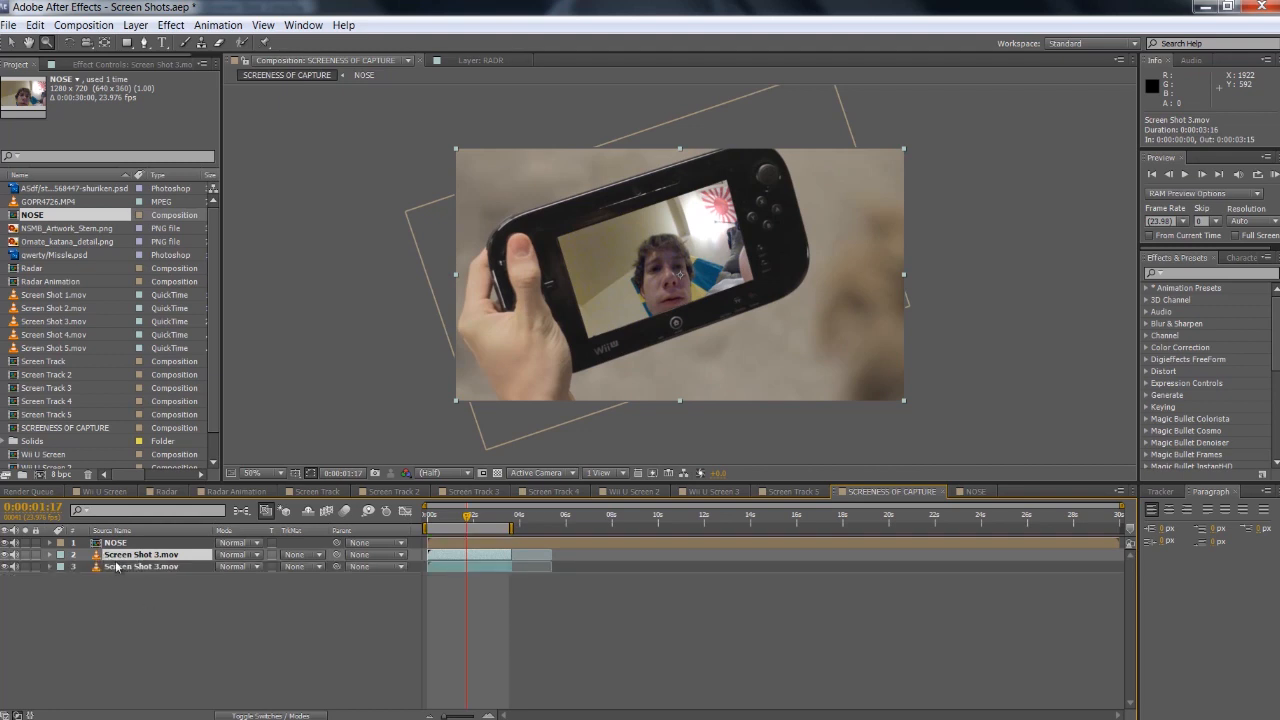
left_click_drag(98, 558, 100, 538)
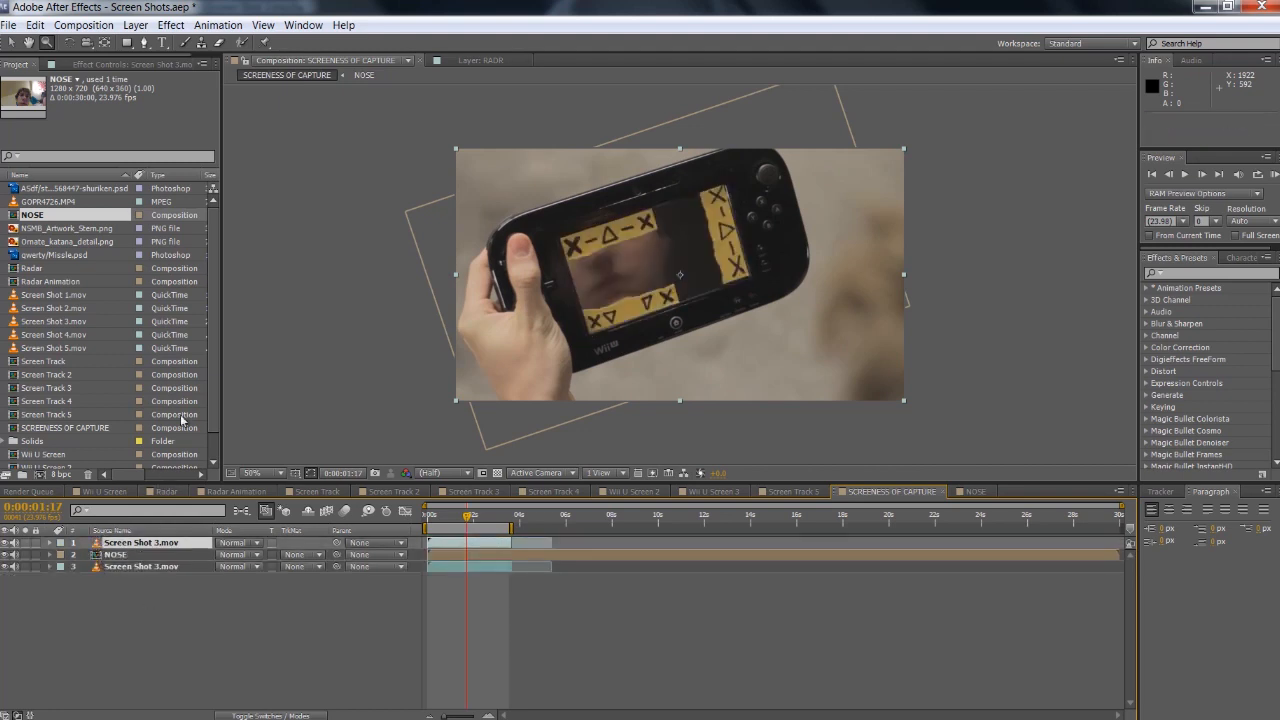
- Open the top Screen Shot 3.mov layer and select the reaching index finger with the Roto Brush at 0:00:00:05, undoing the stroke that overspills
double_click(96, 546)
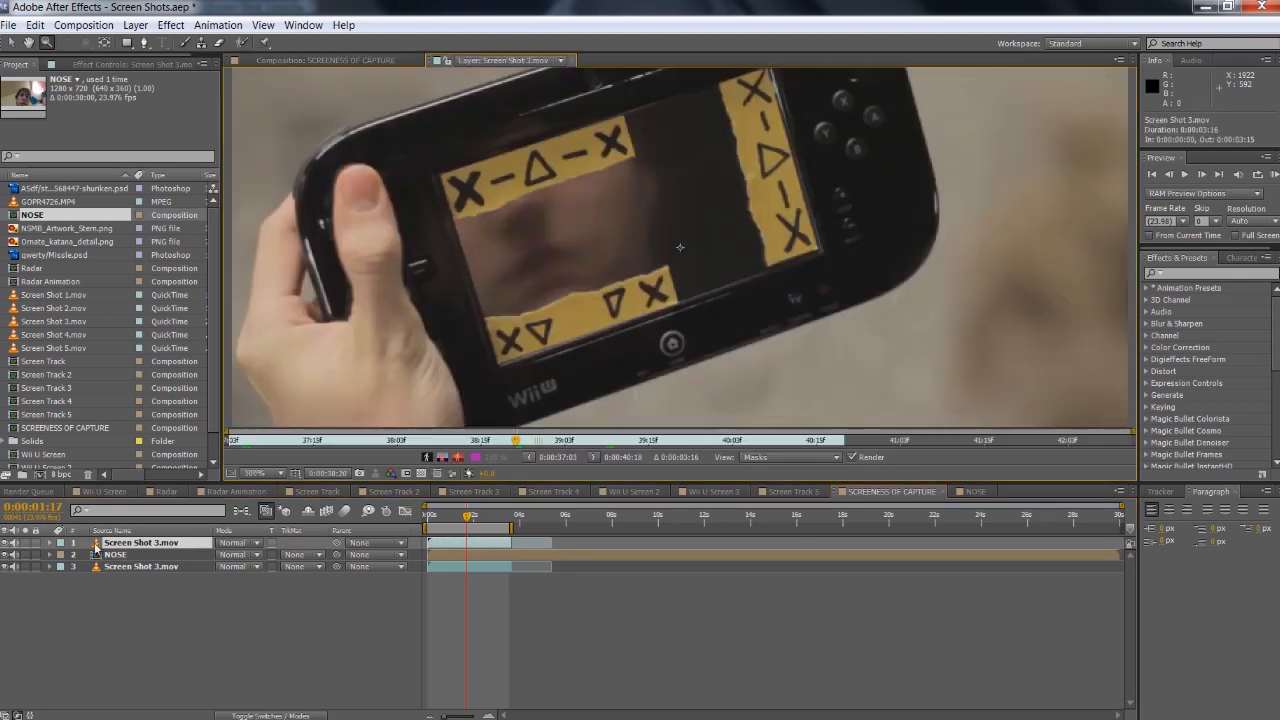
left_click(435, 522)
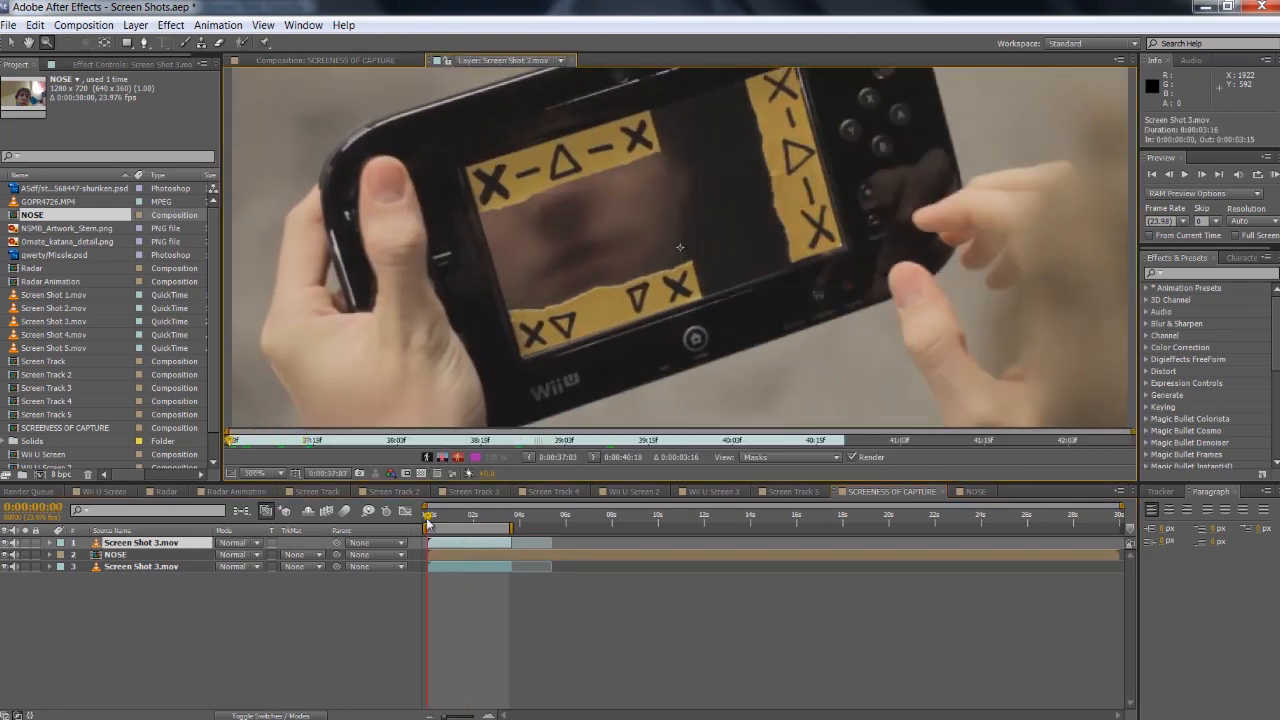
scroll(560, 215, "down", 5)
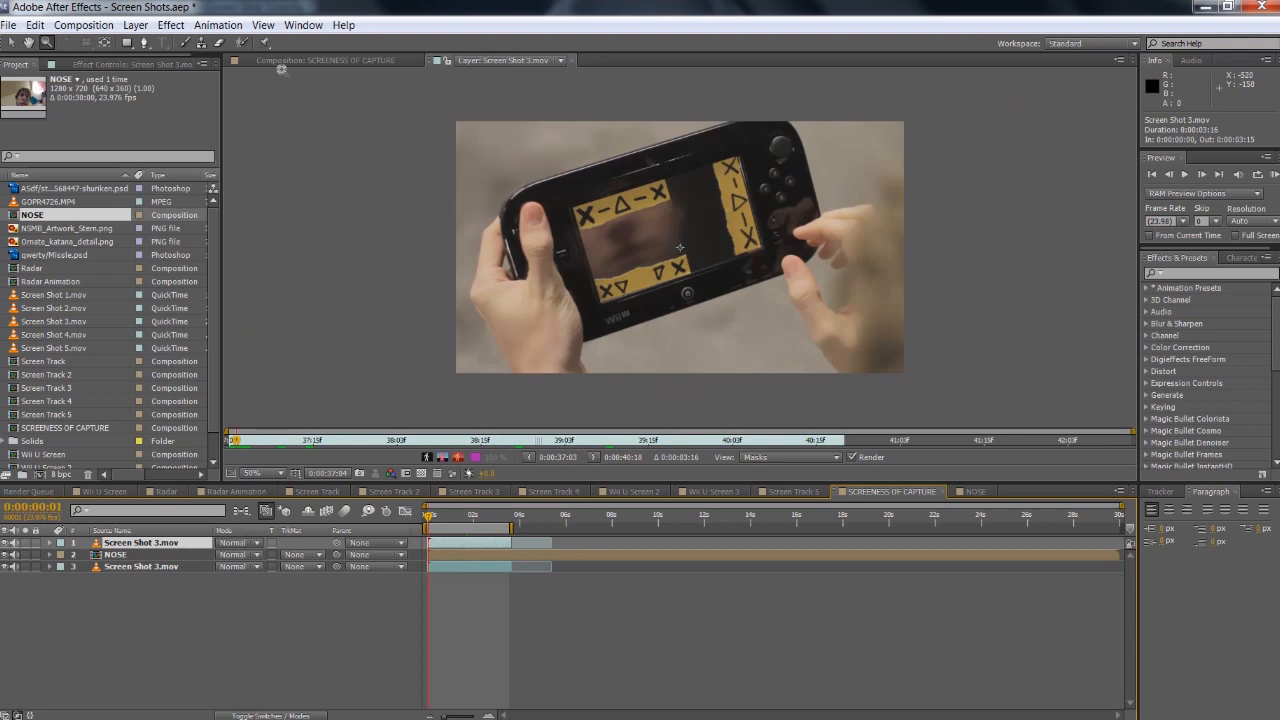
left_click(241, 42)
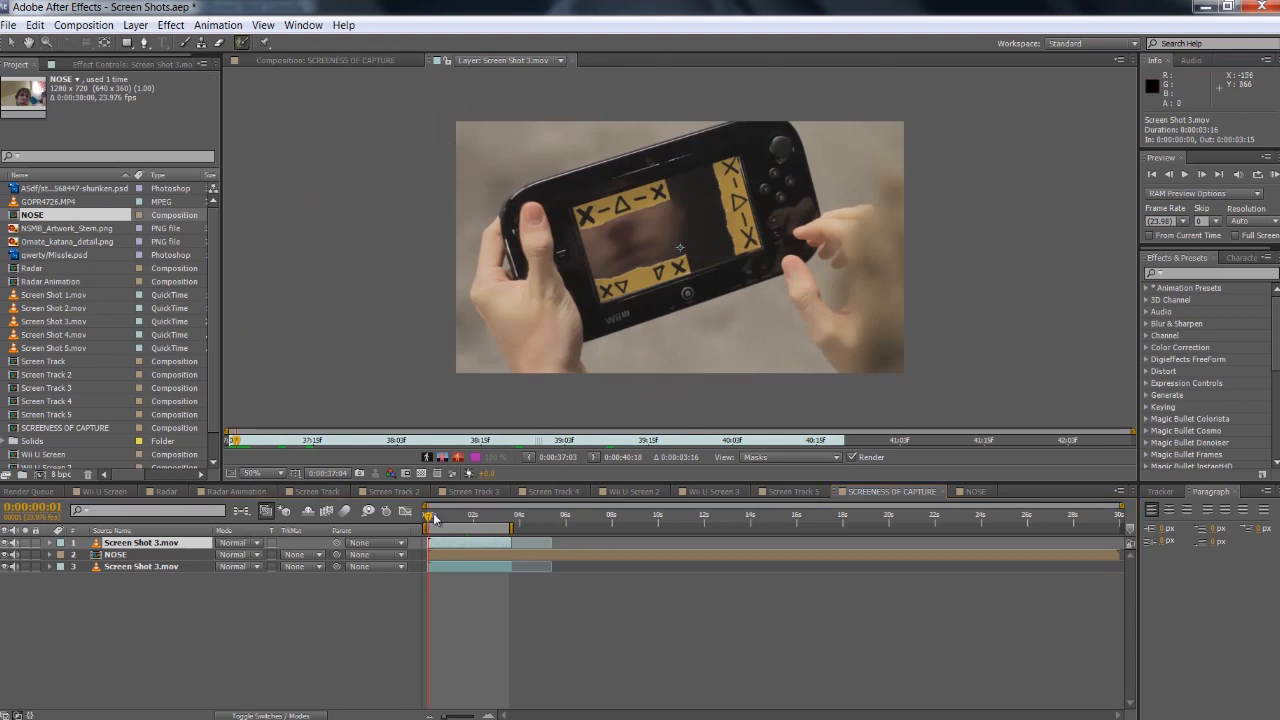
left_click_drag(430, 520, 433, 520)
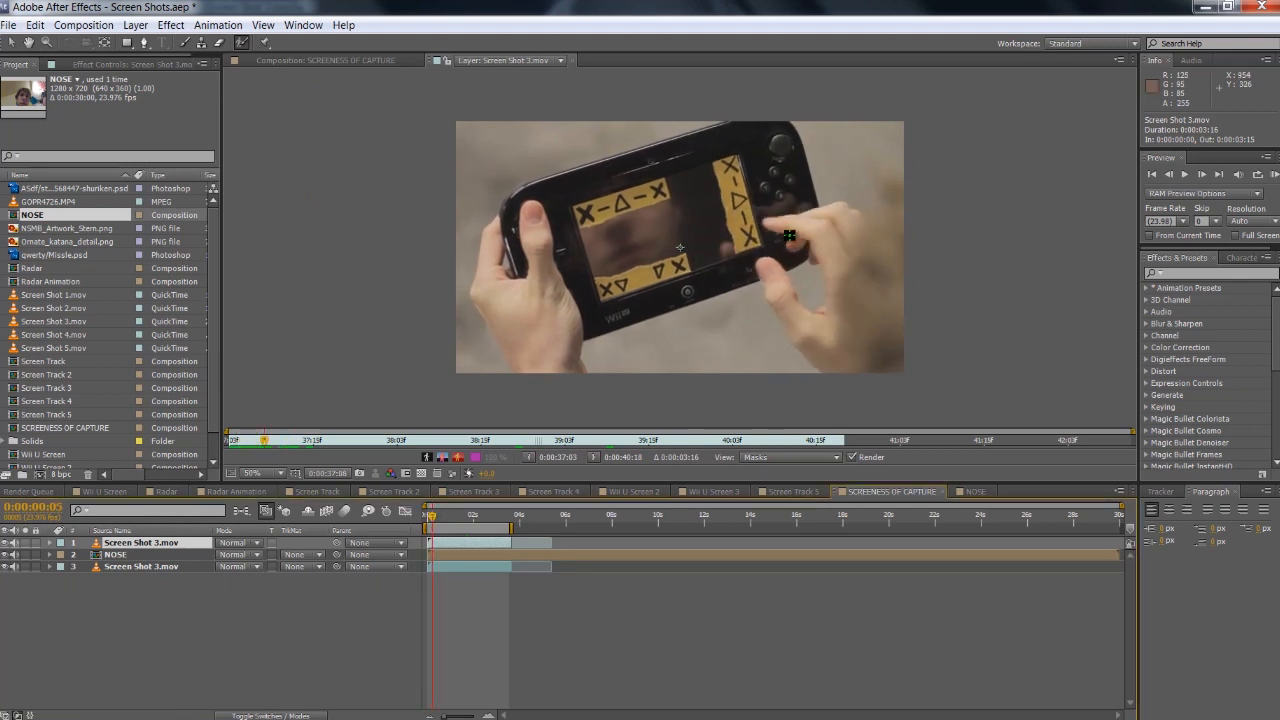
mouse_move(767, 222)
left_mouse_down()
mouse_move(831, 250)
mouse_move(833, 267)
mouse_move(788, 294)
mouse_move(814, 346)
left_mouse_up()
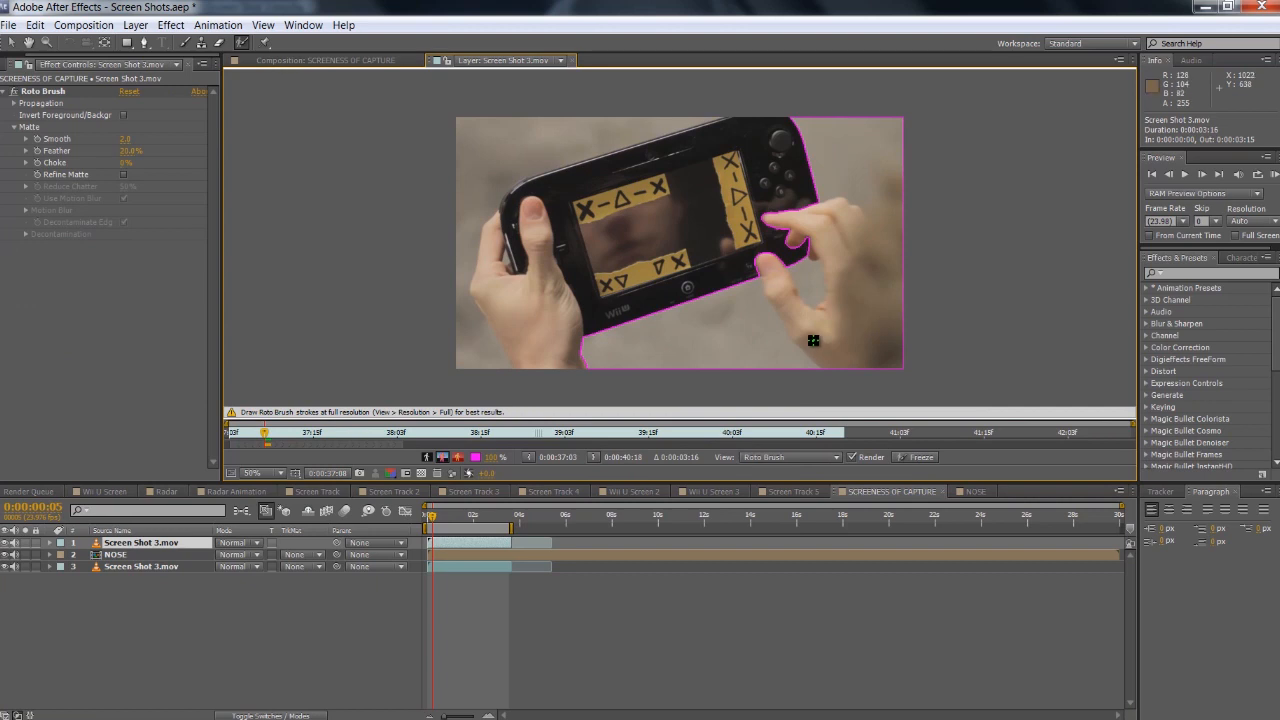
key("ctrl+z")
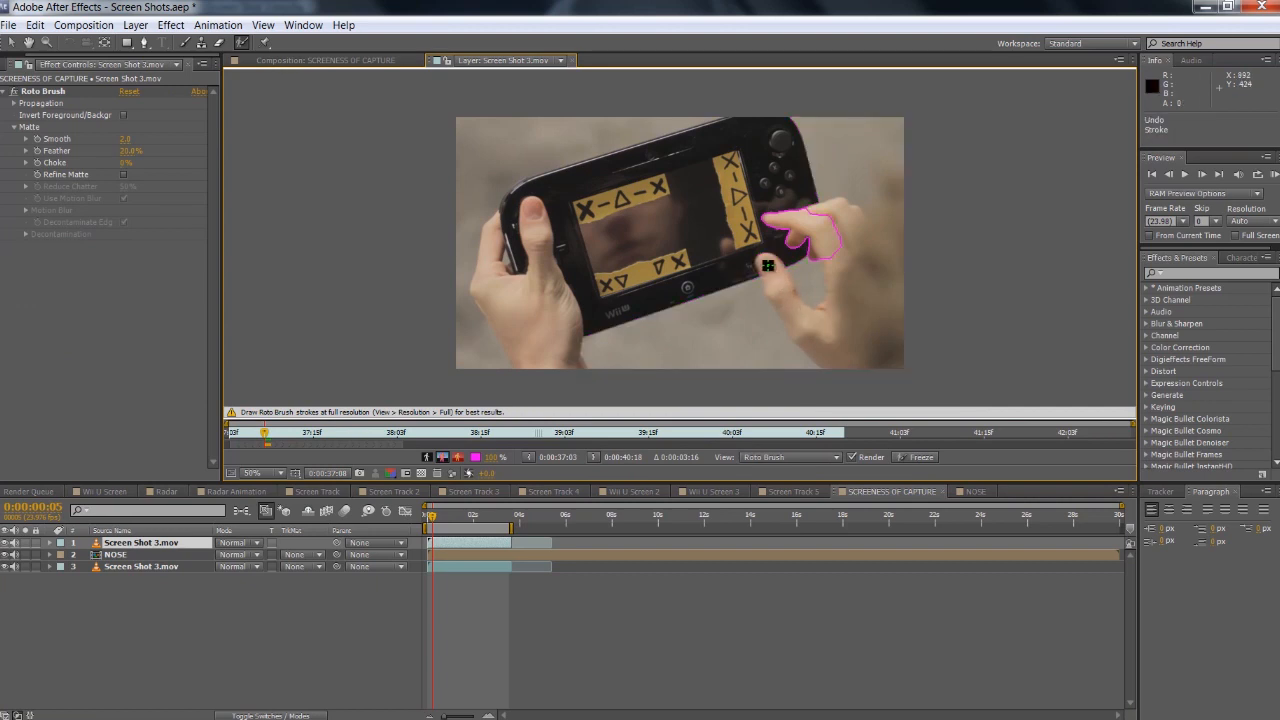
- Add the tip of the reaching hand's thumb to the Roto Brush selection and undo the stroke that spills into the background
left_click_drag(782, 297, 784, 300)
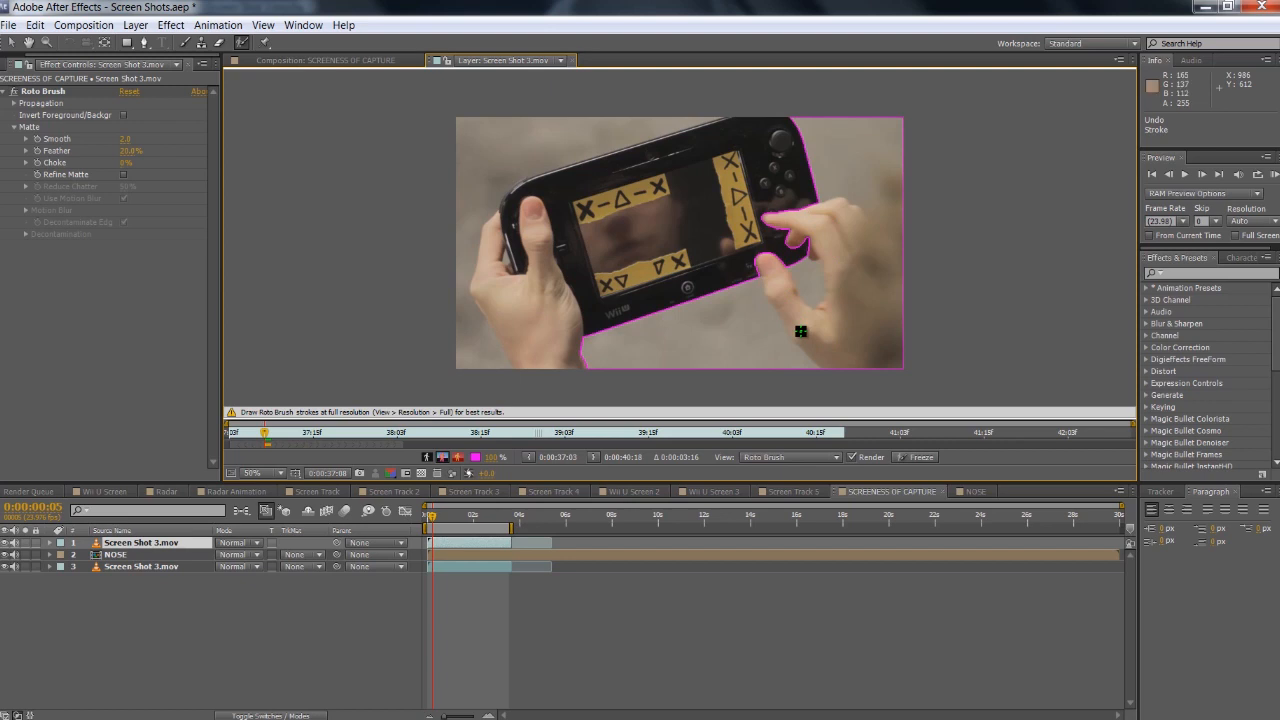
key("period")
left_click_drag(789, 291, 677, 229)
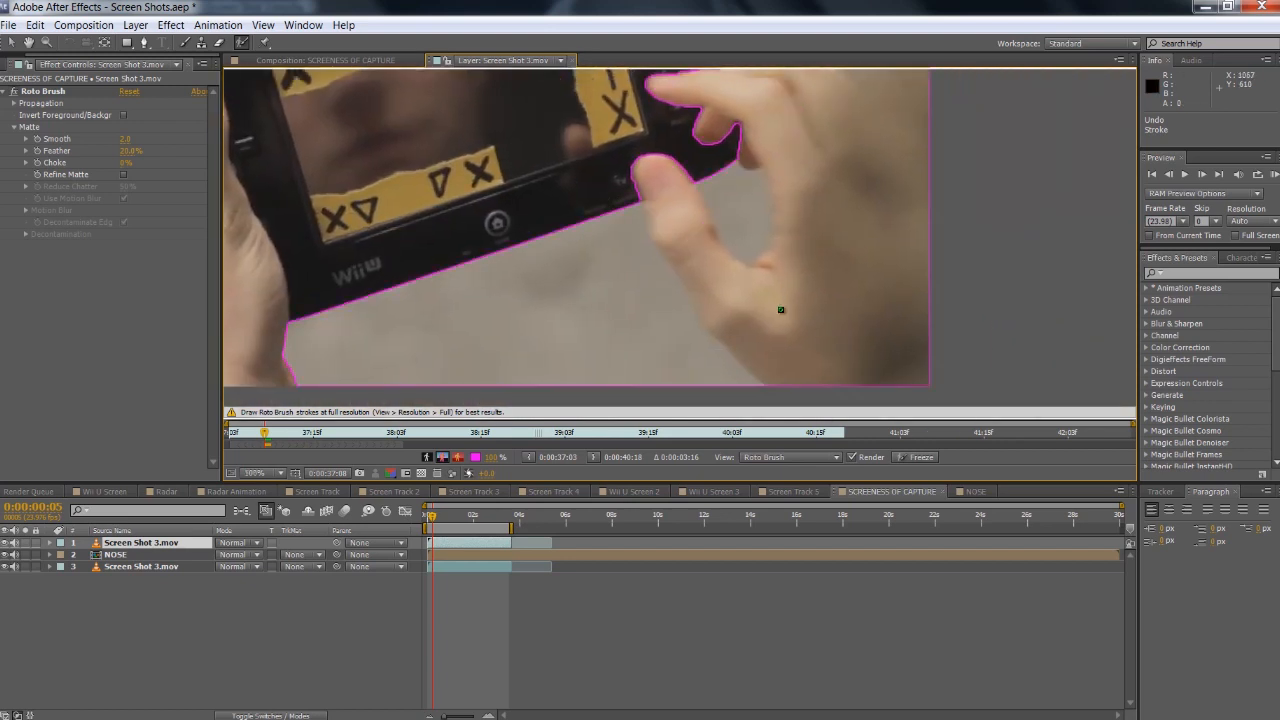
key("ctrl+z")
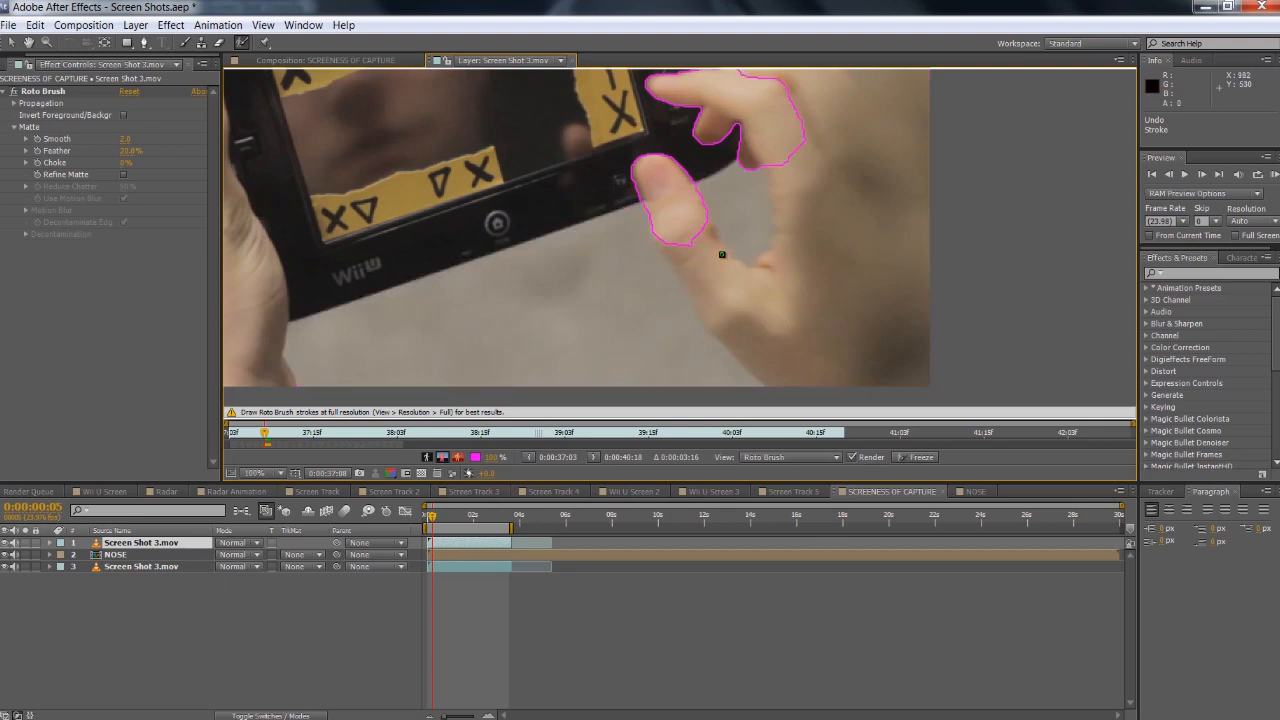
- Refine the Roto Brush matte at 0:00:01:01, excluding the background and gamepad areas around the thumb and fingers
scroll(722, 254, "down", 2)
key("shift+Page_Down")
key("shift+Page_Down")
scroll(594, 250, "up", 5)
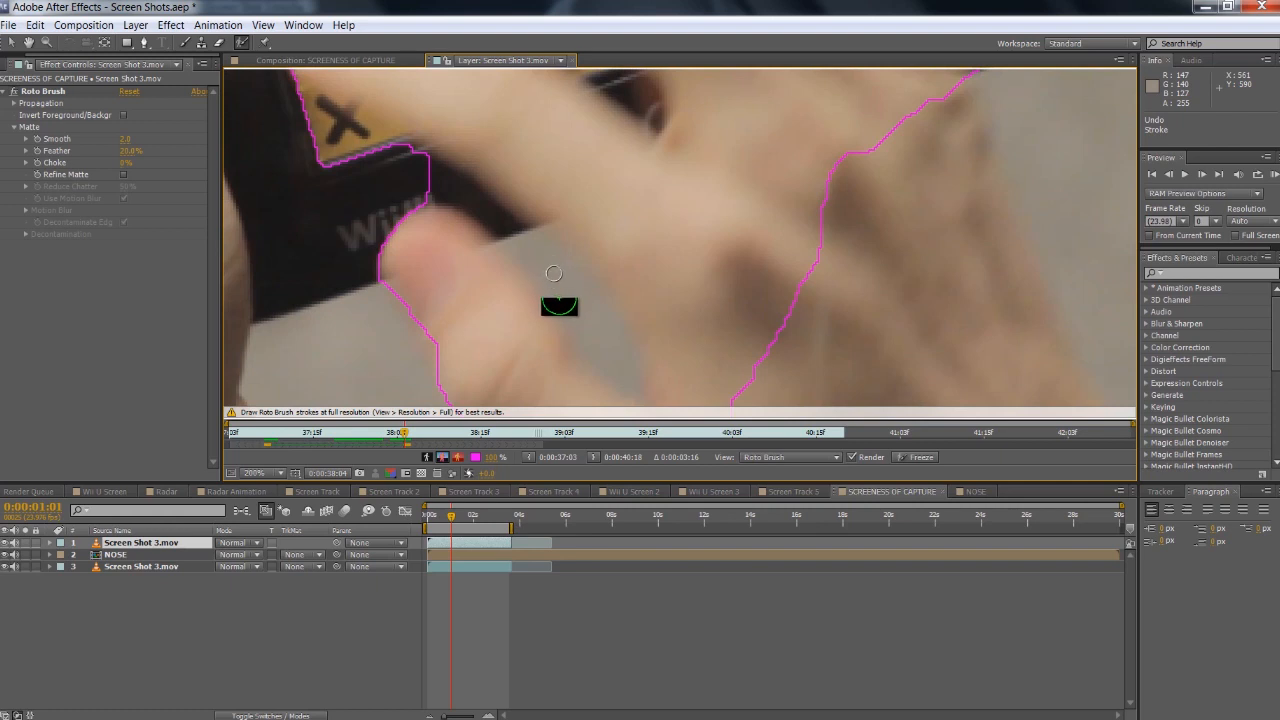
mouse_move(591, 329)
left_mouse_down()
mouse_move(544, 259)
mouse_move(446, 258)
left_mouse_up()
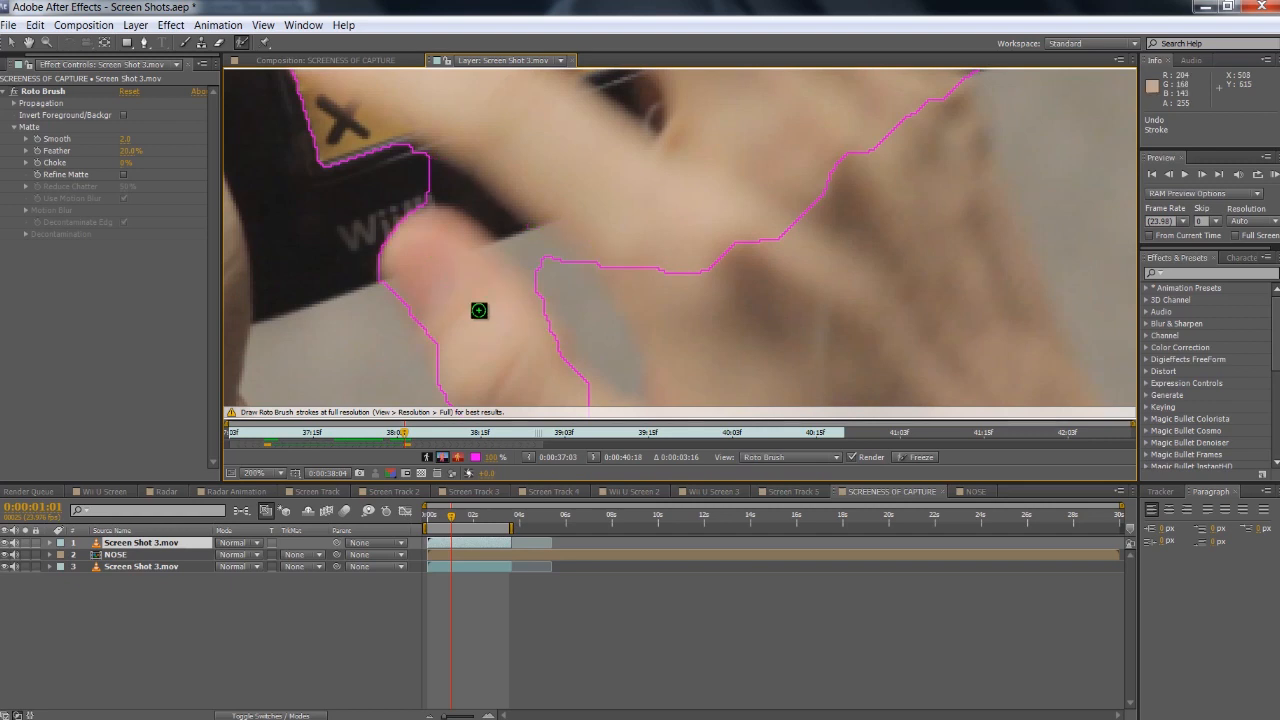
left_click(510, 236, "alt")
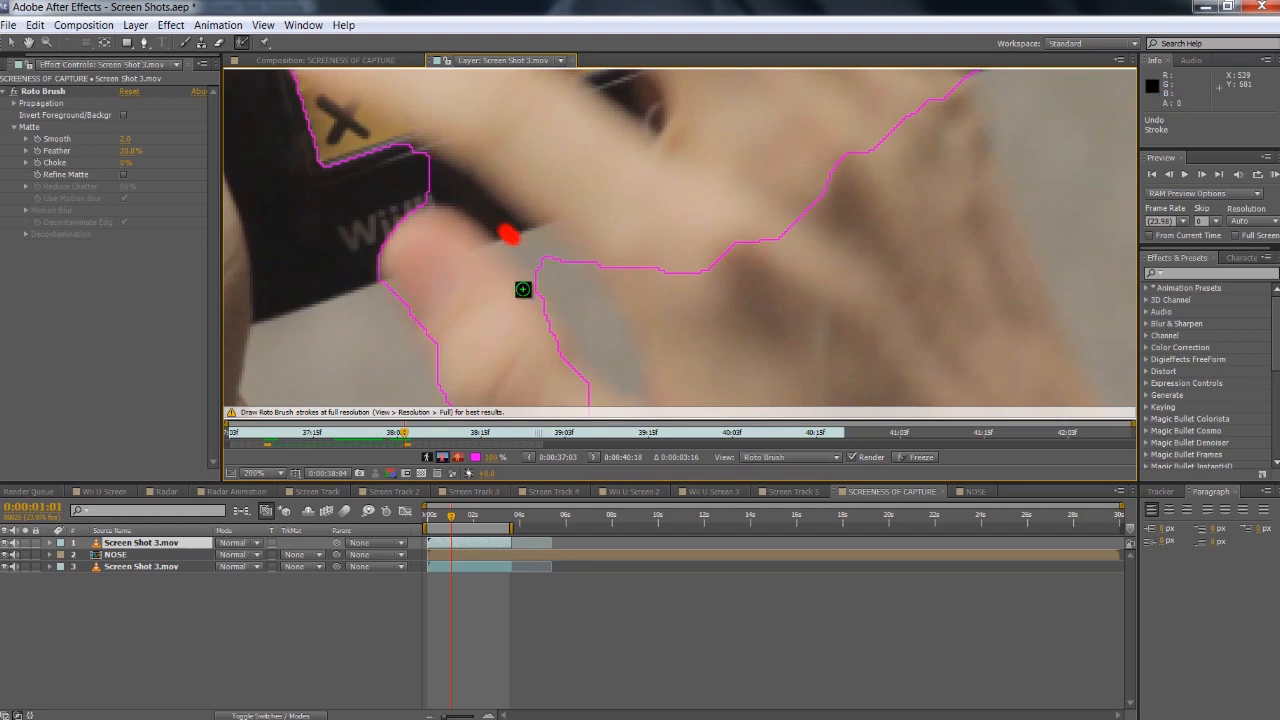
scroll(577, 310, "down", 4)
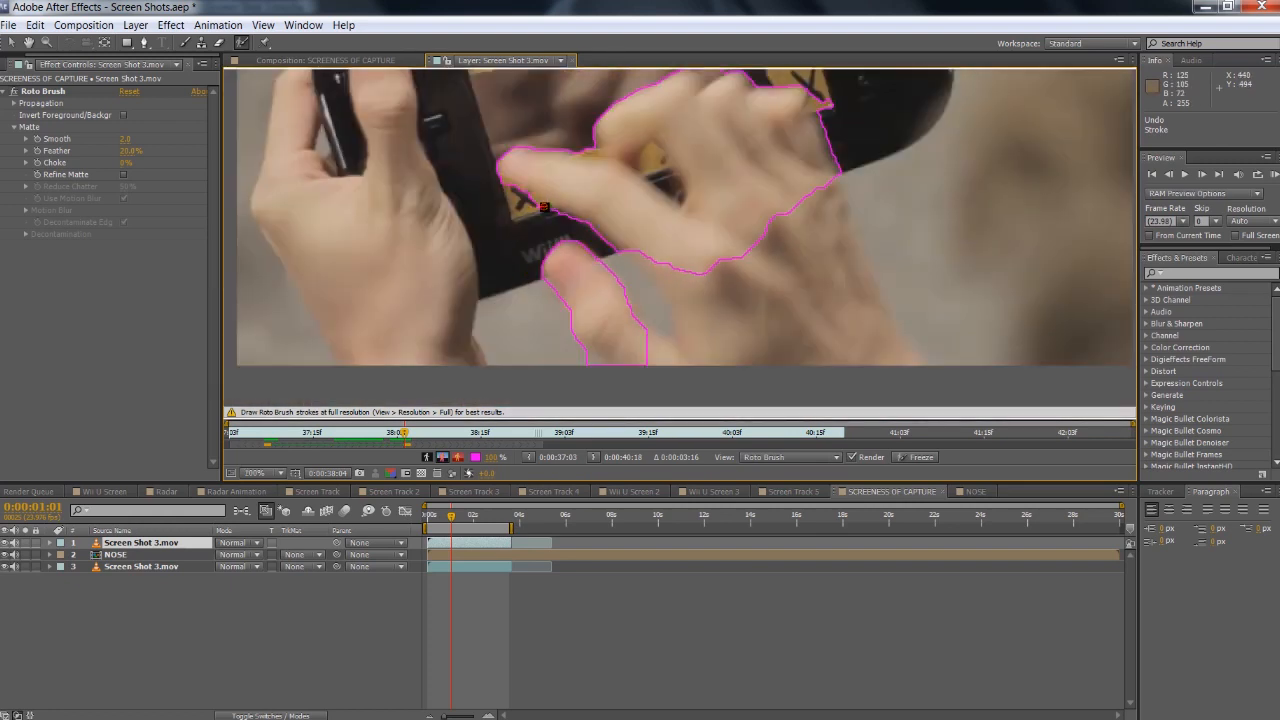
left_click(541, 206, "alt")
left_click_drag(614, 190, 568, 232)
- Propagate the Roto Brush selection to 0:00:01:15, return to 0:00:01:03, and freeze the segmentation
left_click_drag(452, 520, 467, 521)
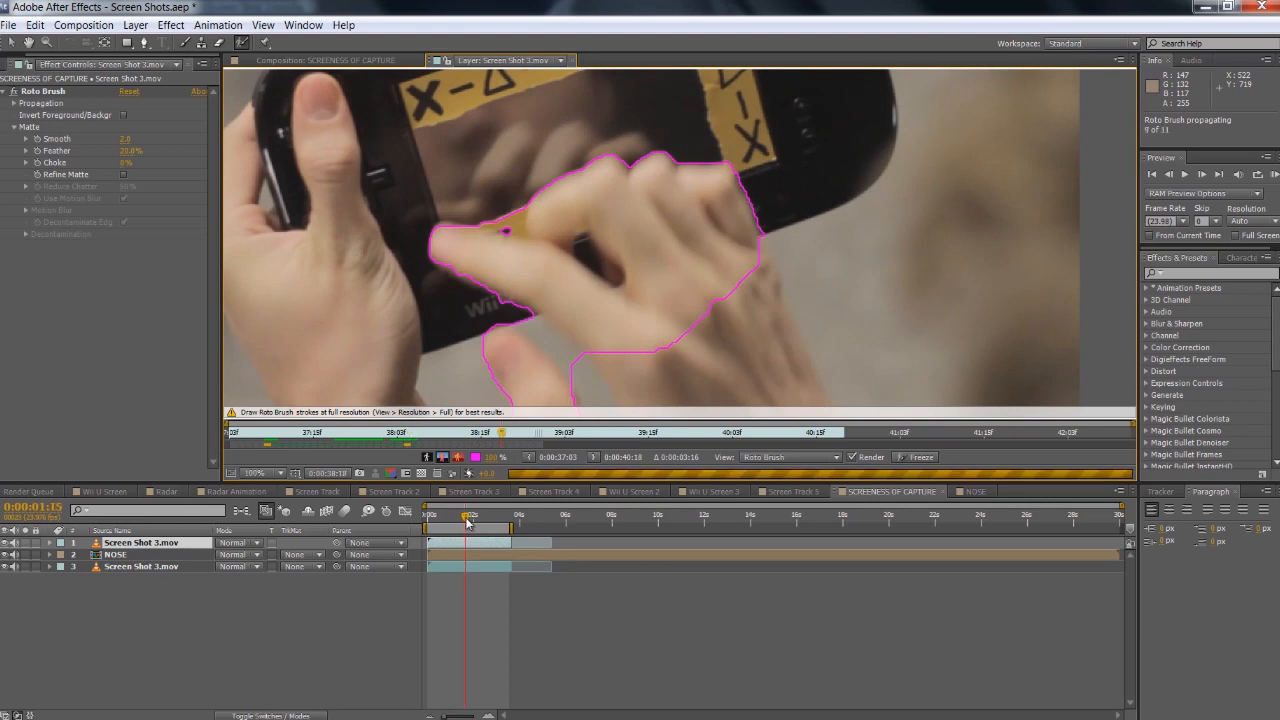
left_click_drag(467, 521, 455, 521)
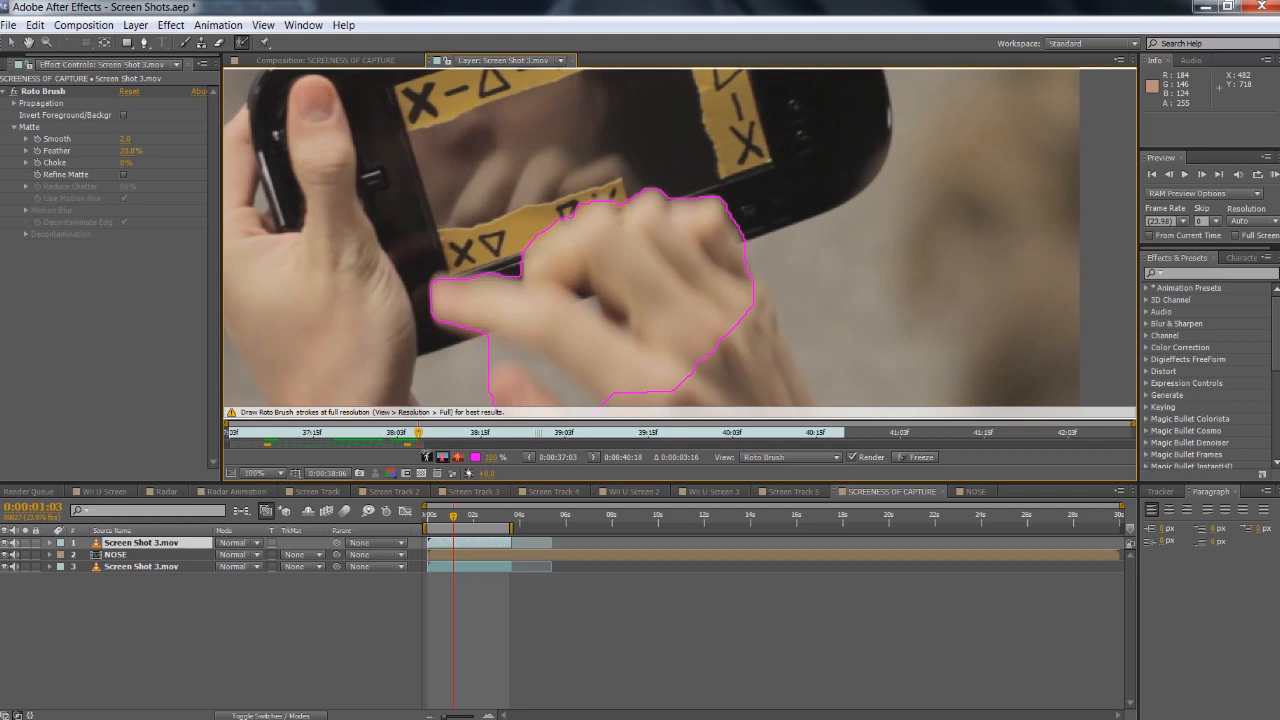
left_click(900, 460)
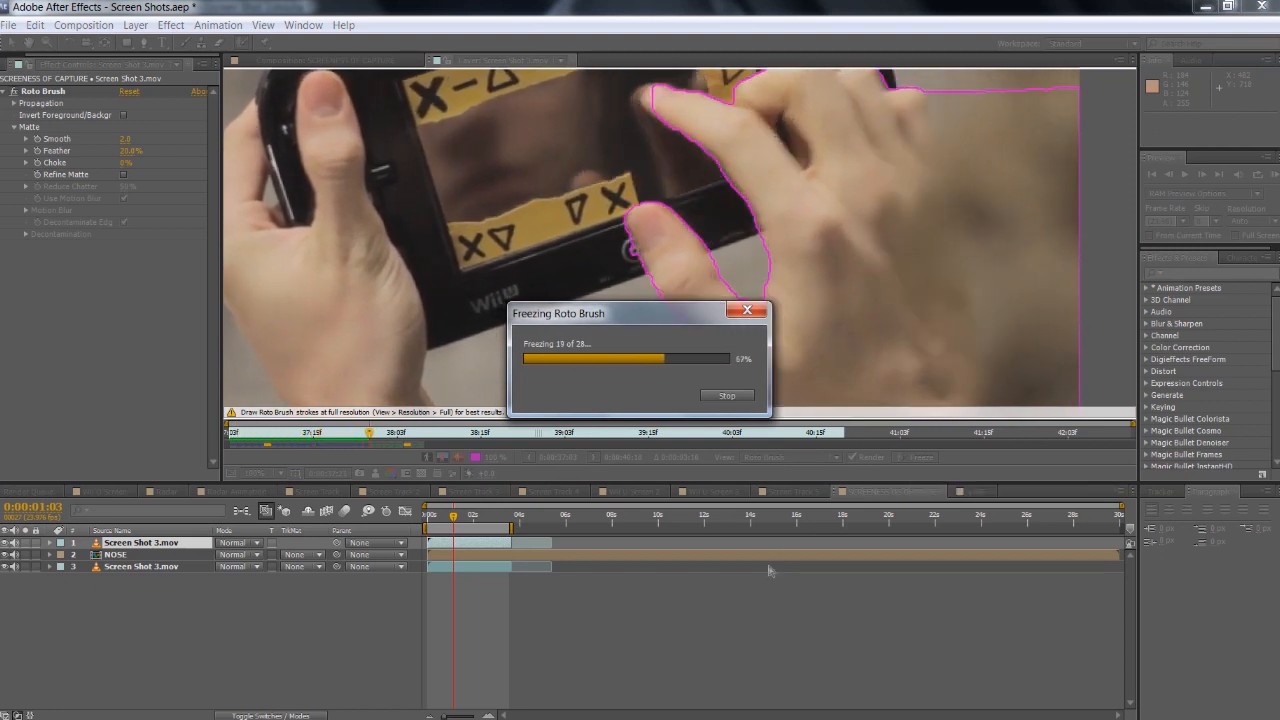
- Scrub through the SCREENESS OF CAPTURE composition to check the hand over the replaced screen, and RAM preview it from the start
left_click_drag(428, 515, 444, 526)
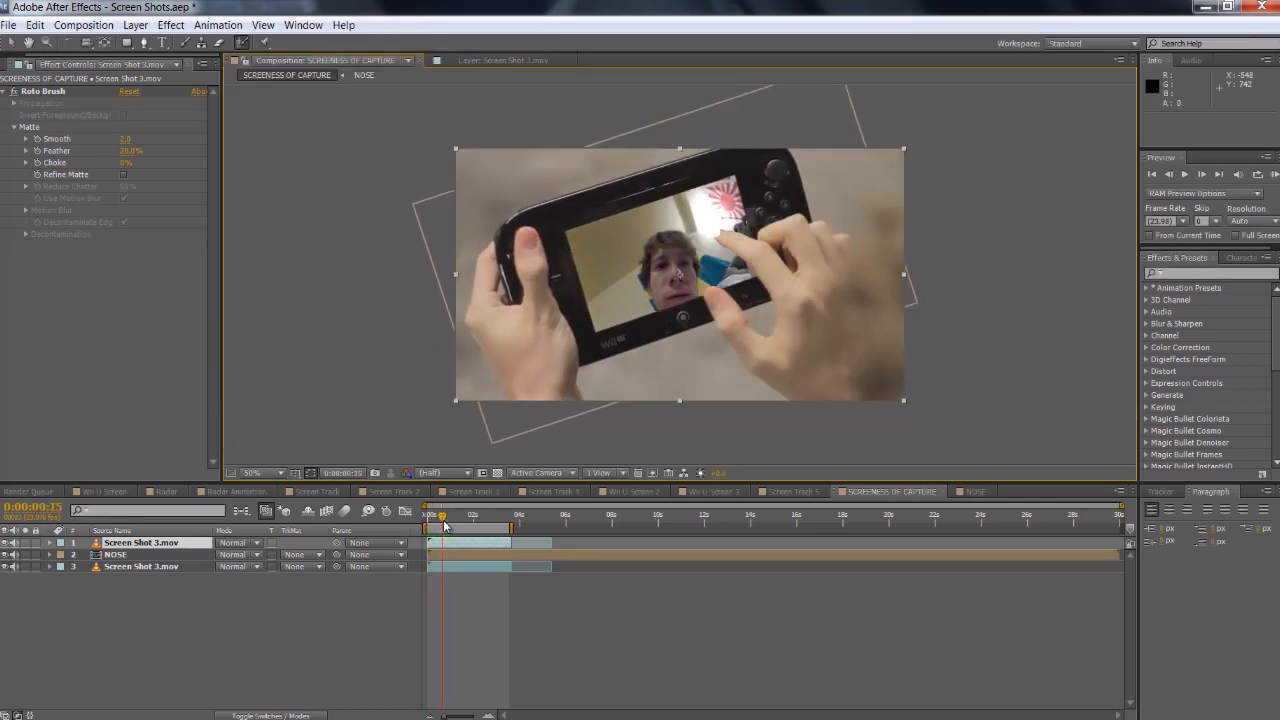
mouse_move(445, 526)
left_mouse_down()
mouse_move(466, 524)
mouse_move(428, 531)
left_mouse_up()
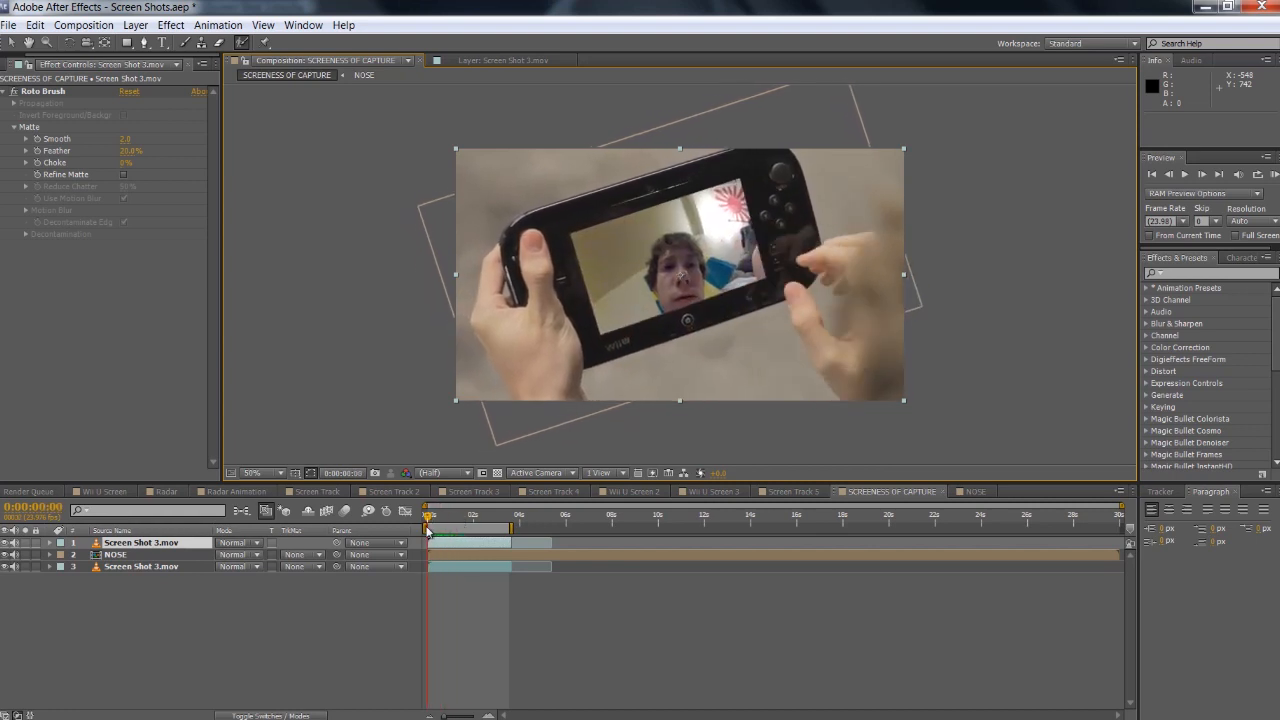
left_click(301, 605)
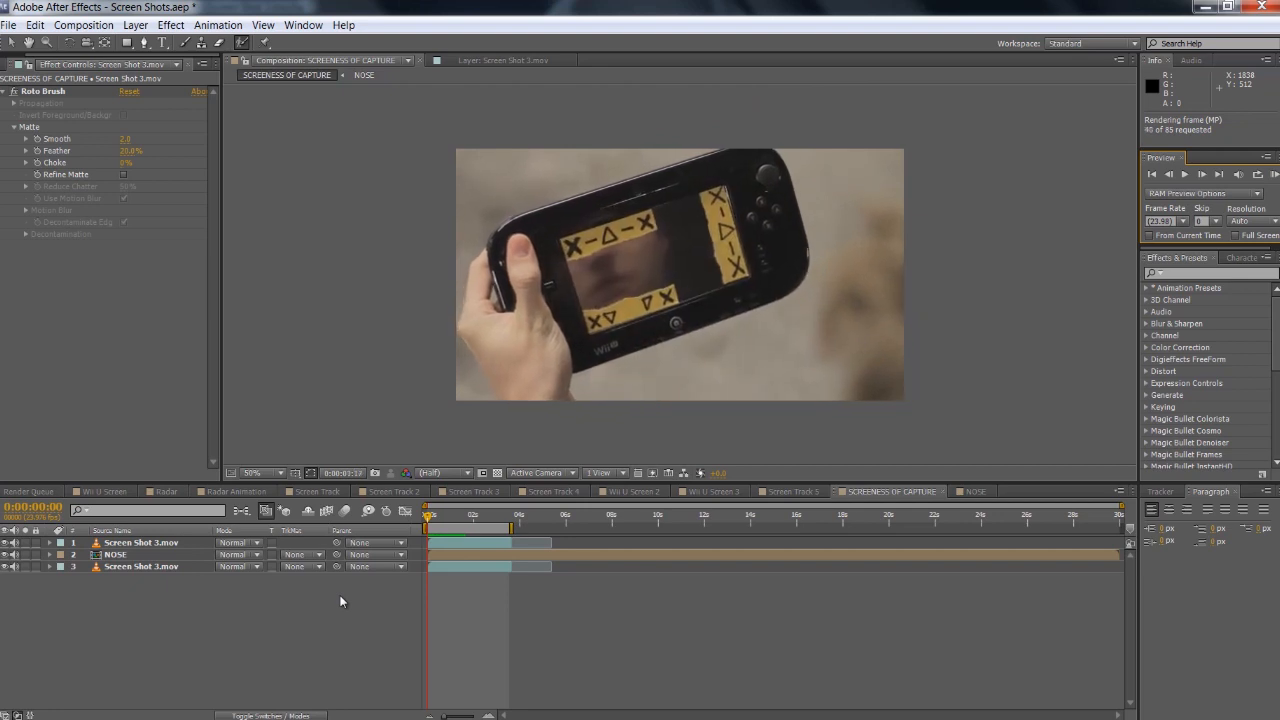
left_click(471, 55)
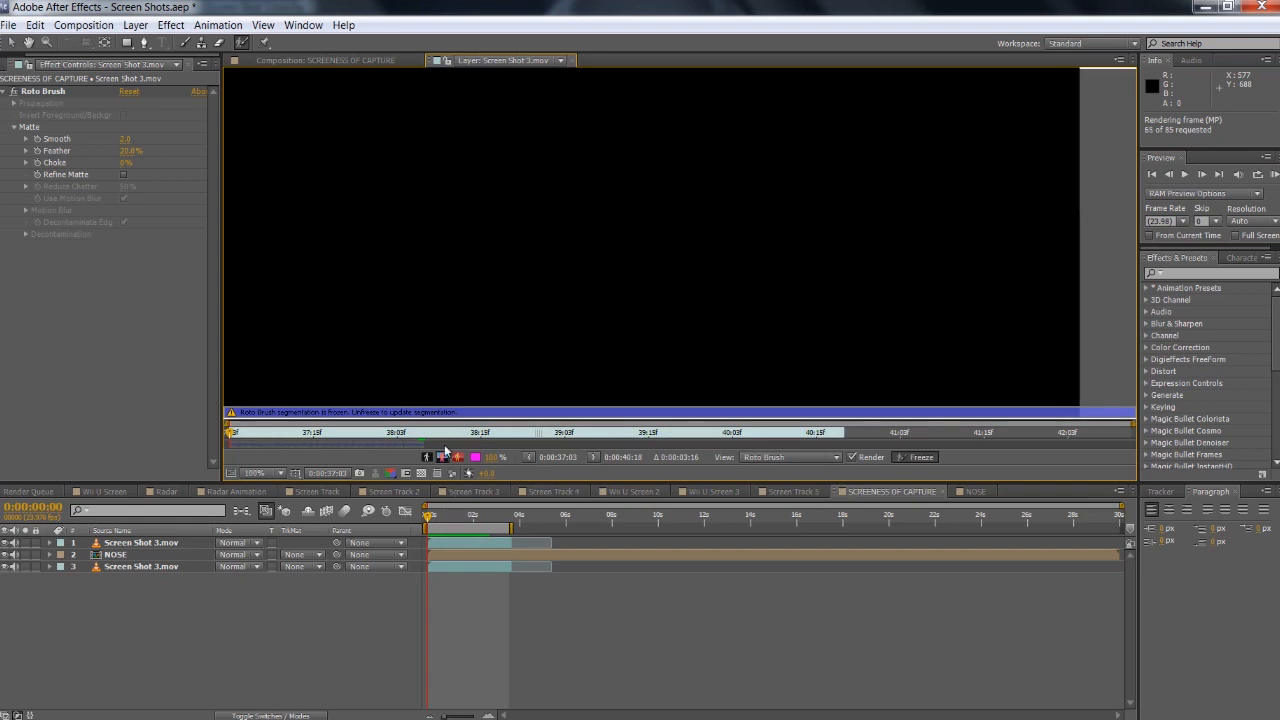
key("ctrl+alt+shift+s")
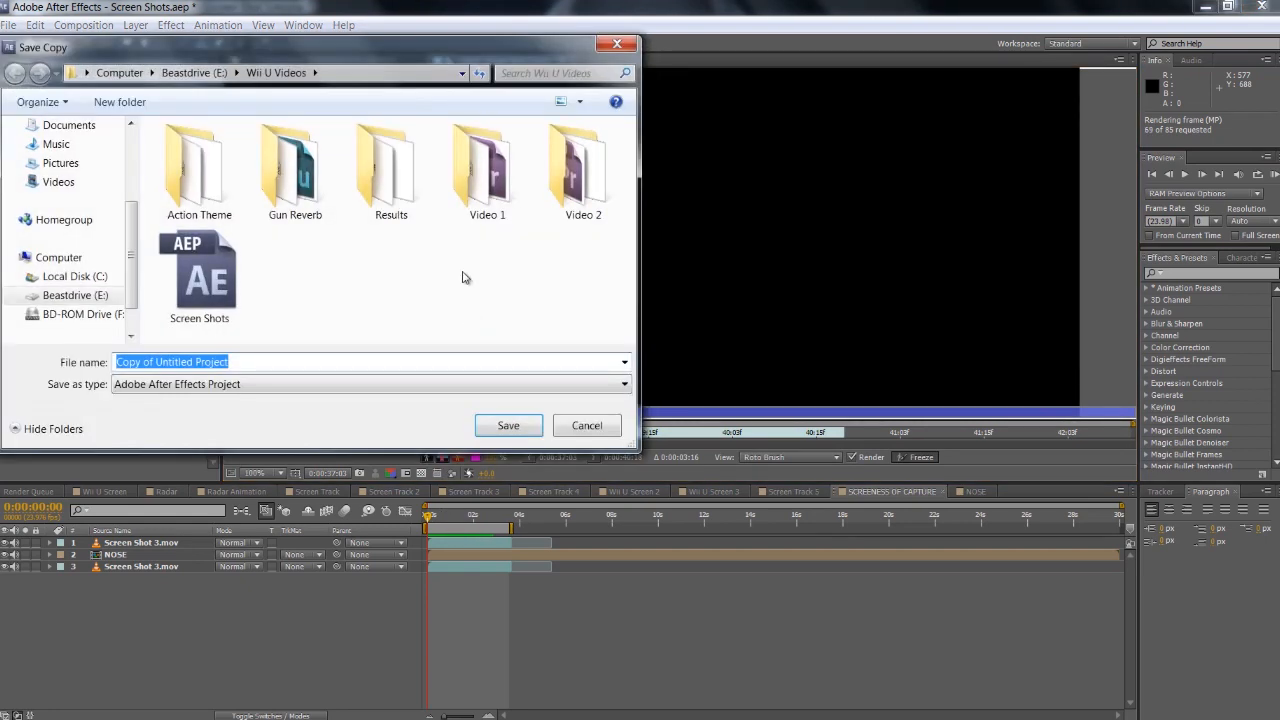
left_click(578, 427)
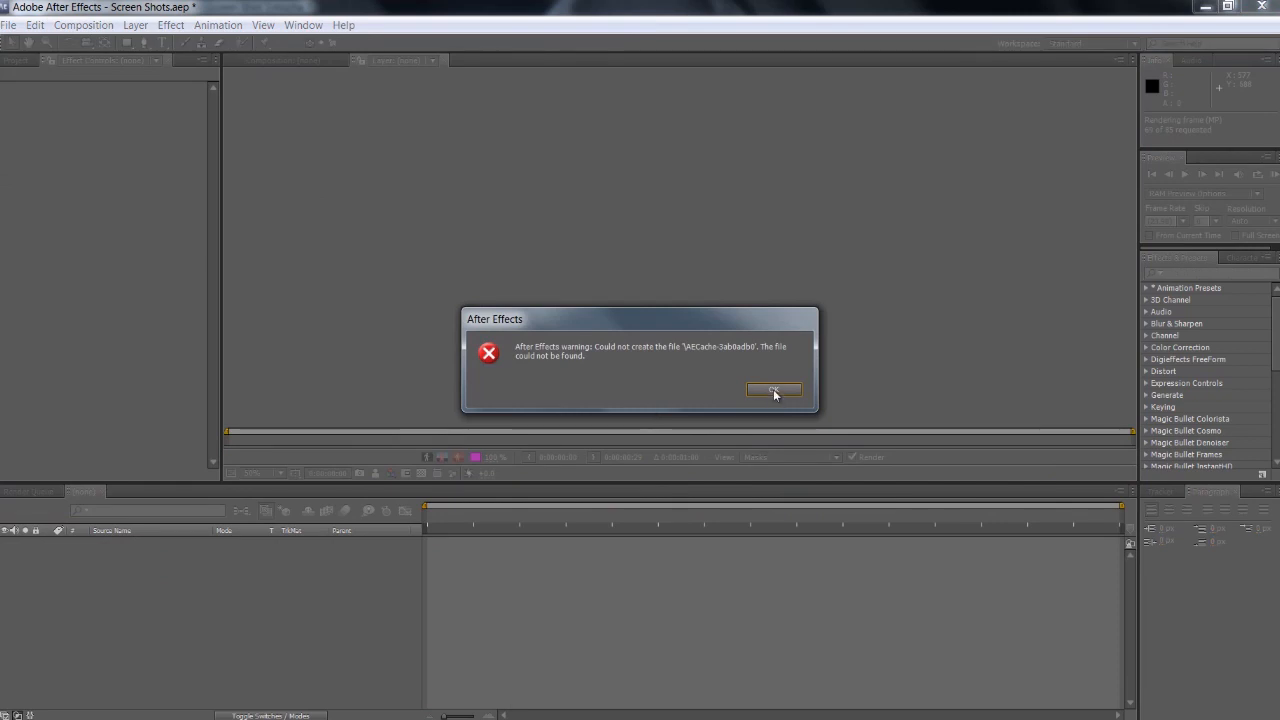
left_click(774, 391)
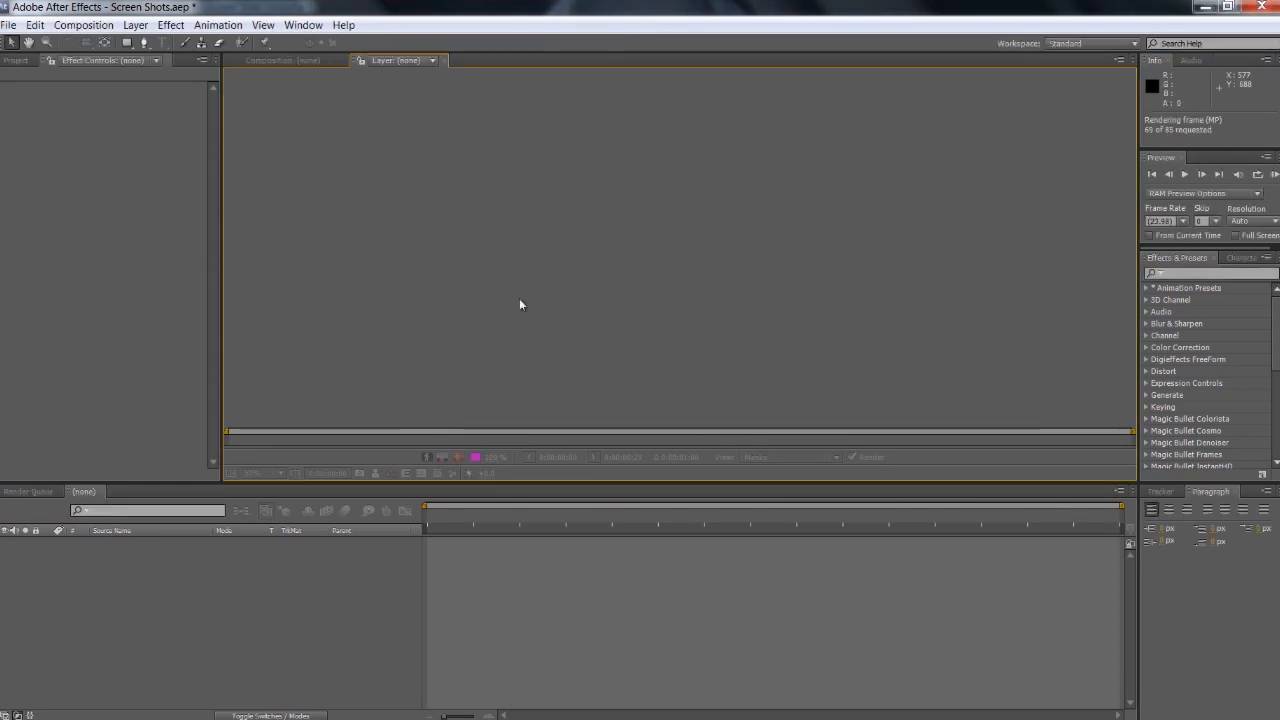
left_click(270, 62)
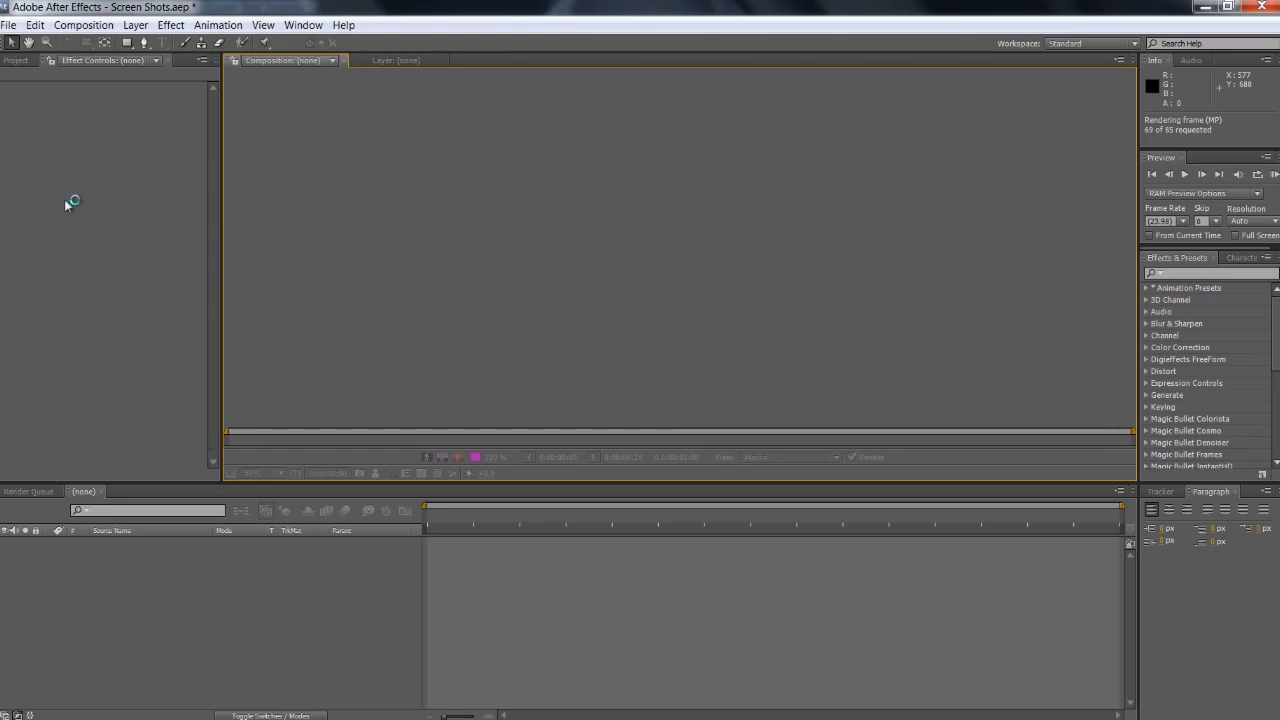